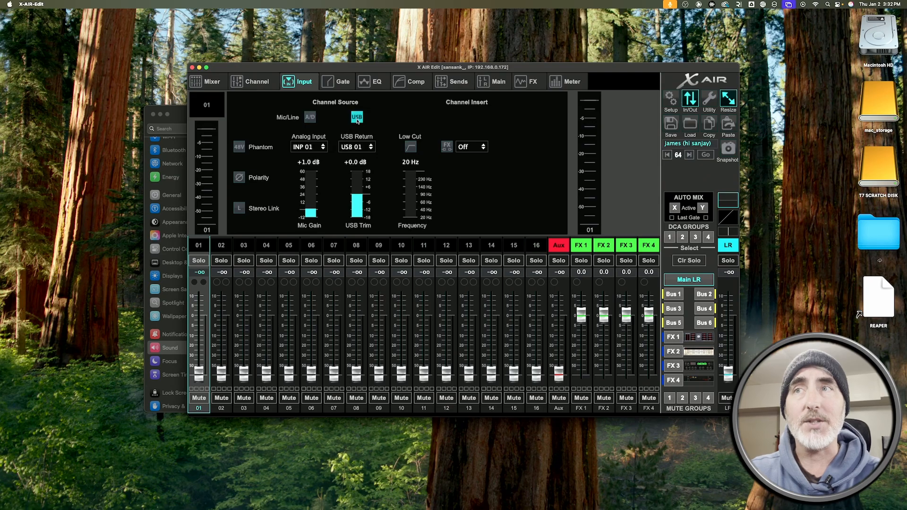
Step: Assign USB 01 as the USB return for channel 01
mouse_move(200, 373)
mouse_down()
mouse_move(200, 321)
mouse_move(204, 377)
mouse_up()
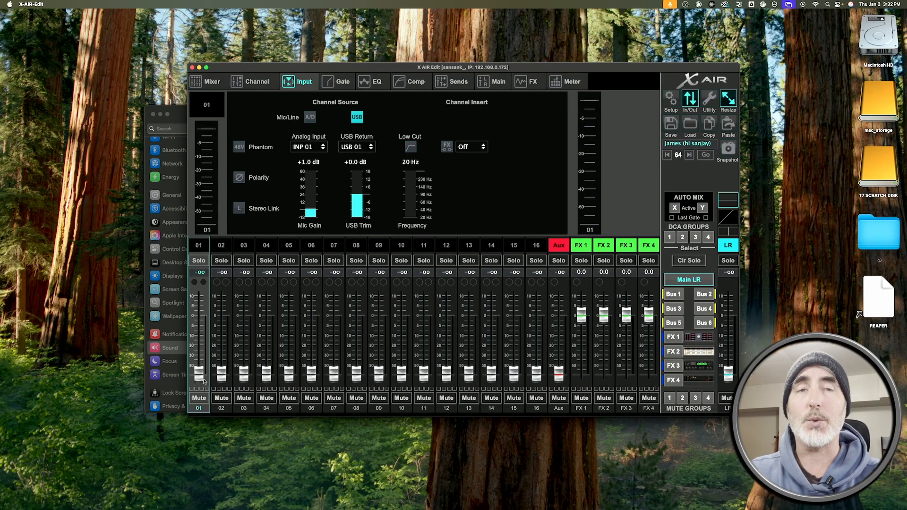
click(354, 147)
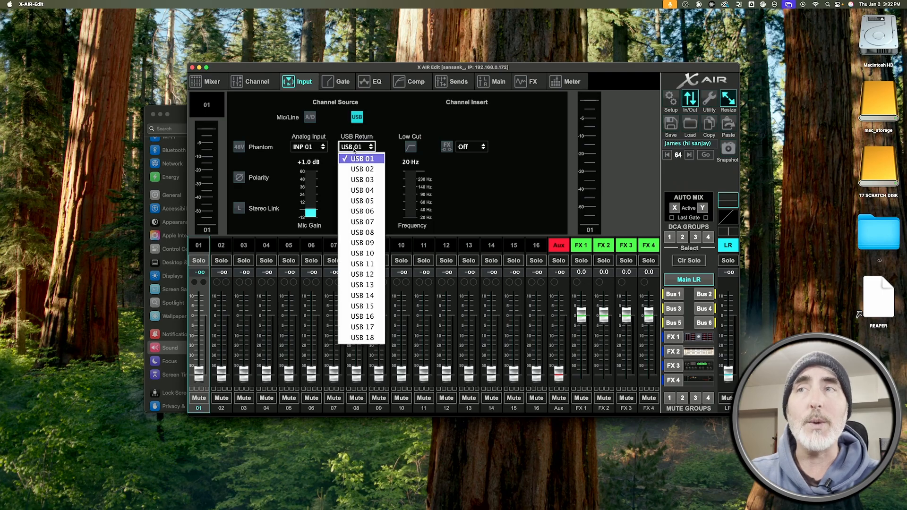
click(363, 159)
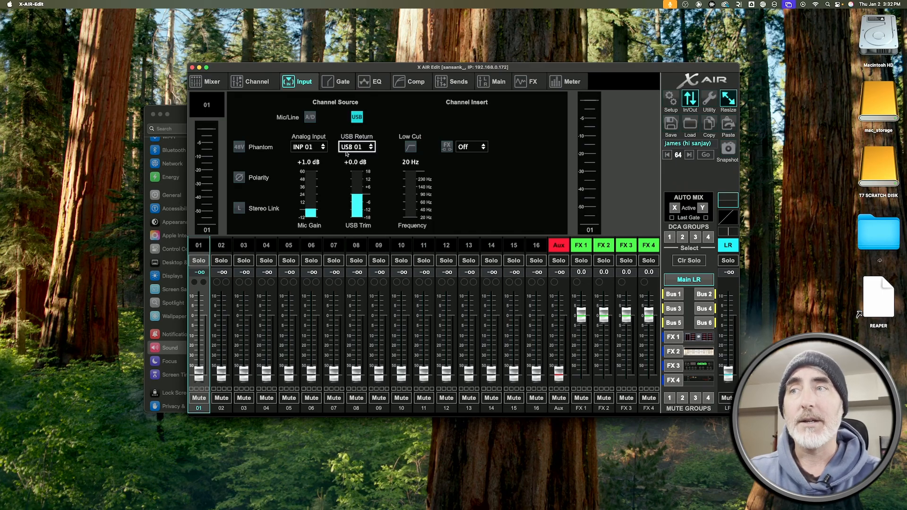
Step: Switch channel 02's source from A/D to USB, keeping USB 02 as its USB return
click(221, 246)
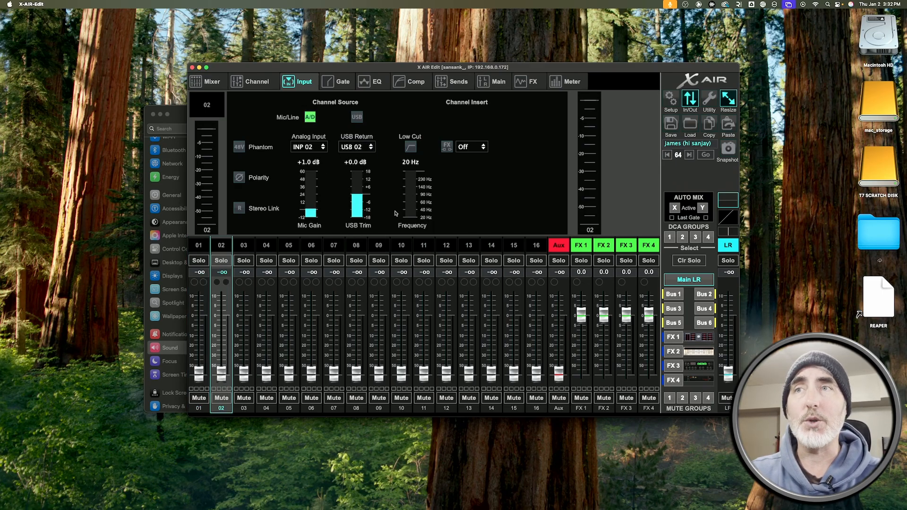
click(358, 119)
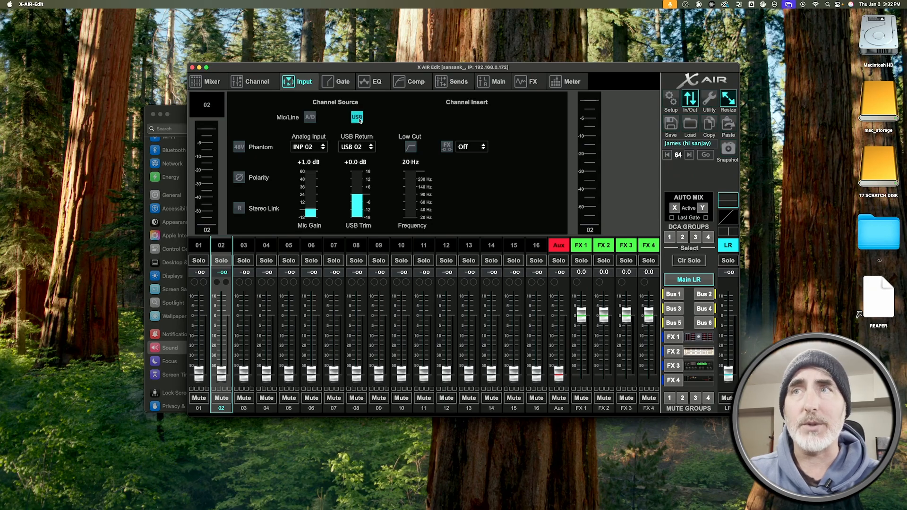
click(360, 149)
click(387, 126)
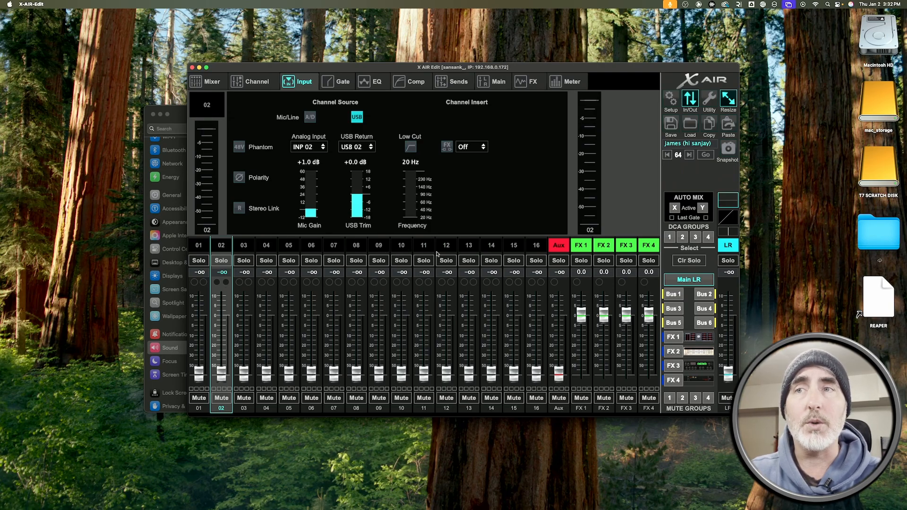
Step: Set channel 10's USB return to USB 01
click(405, 247)
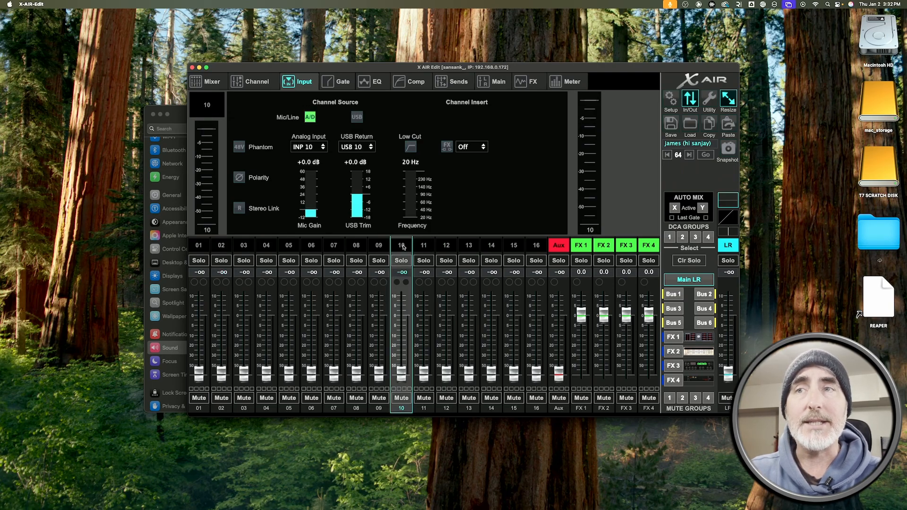
click(359, 150)
click(371, 160)
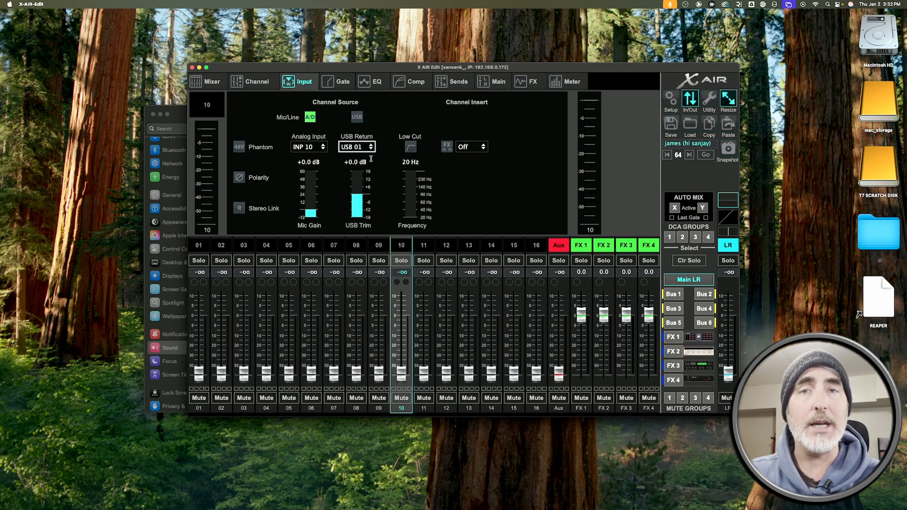
drag(402, 357, 406, 378)
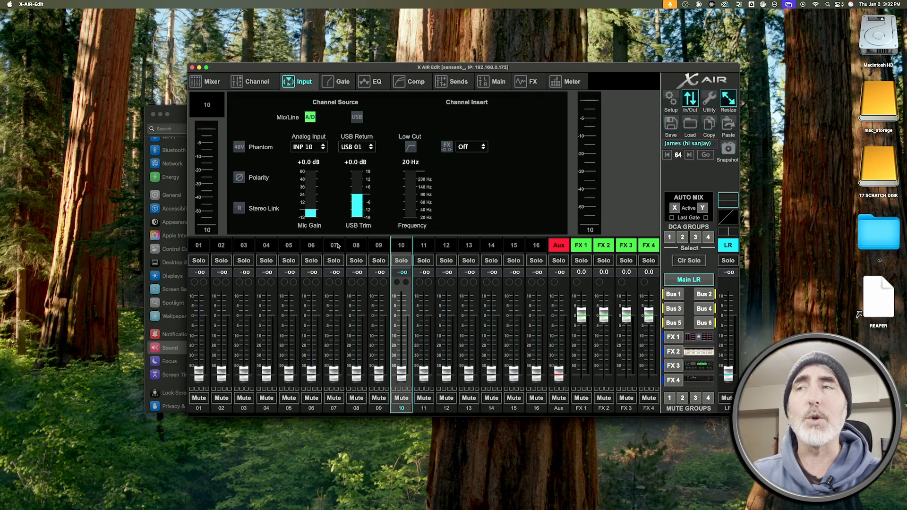
Step: Look over the input settings of channels 01 and 02, and set channel 10's USB return back to USB 10
click(200, 246)
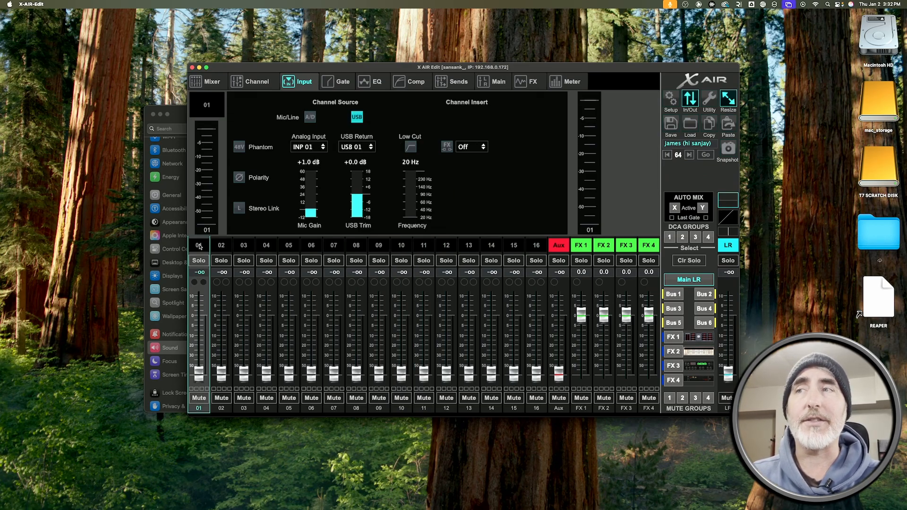
click(224, 245)
click(401, 247)
click(363, 147)
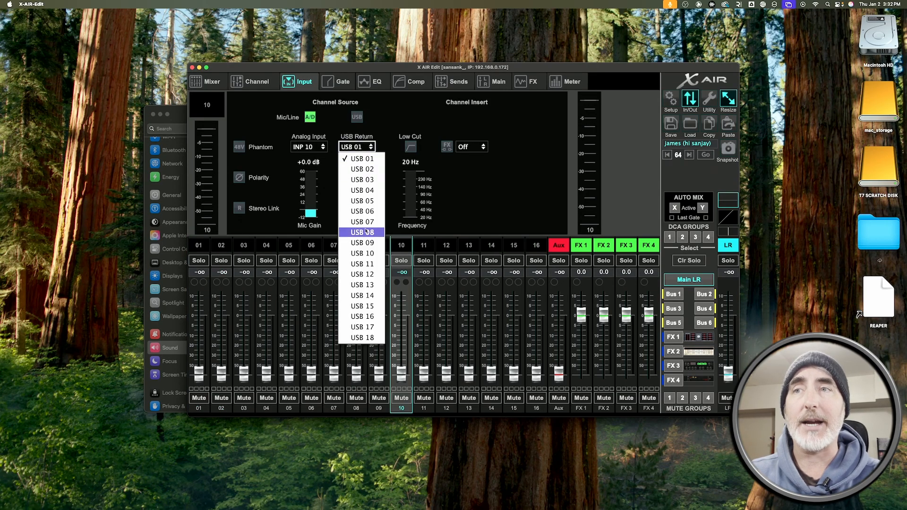
click(363, 253)
Step: Enable Stereo Link on channel 01 to pair it with channel 02
click(201, 246)
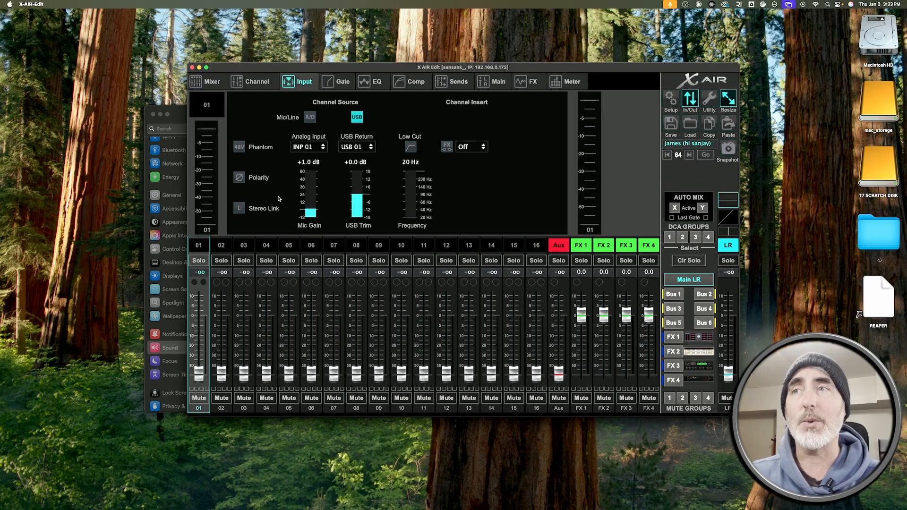
click(239, 209)
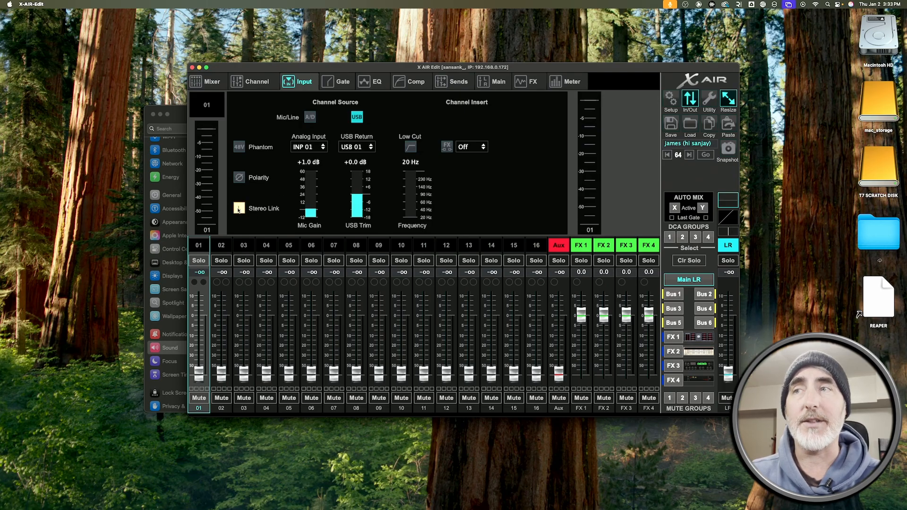
mouse_move(200, 376)
mouse_down()
mouse_move(199, 307)
mouse_move(199, 385)
mouse_up()
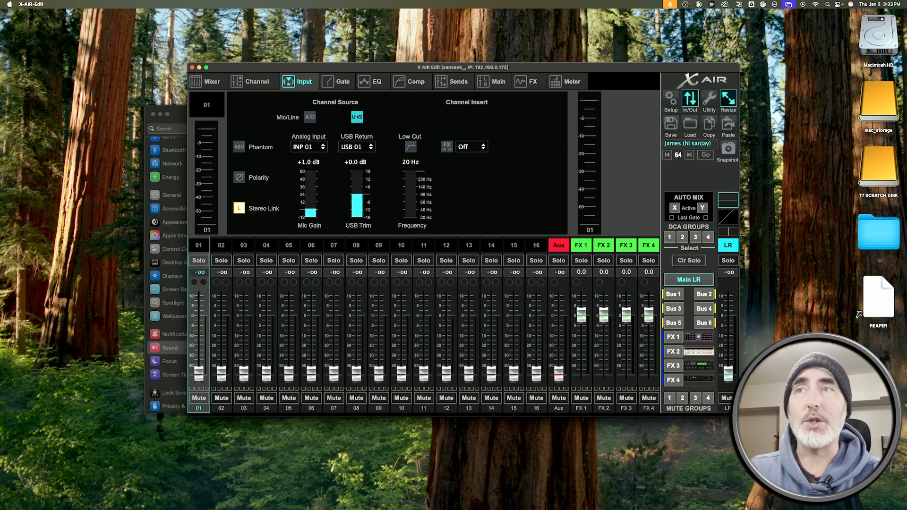
Step: Lower the USB trim of linked channels 01 and 02 to -6.3 dB and bring it back up to -0.3 dB
click(222, 251)
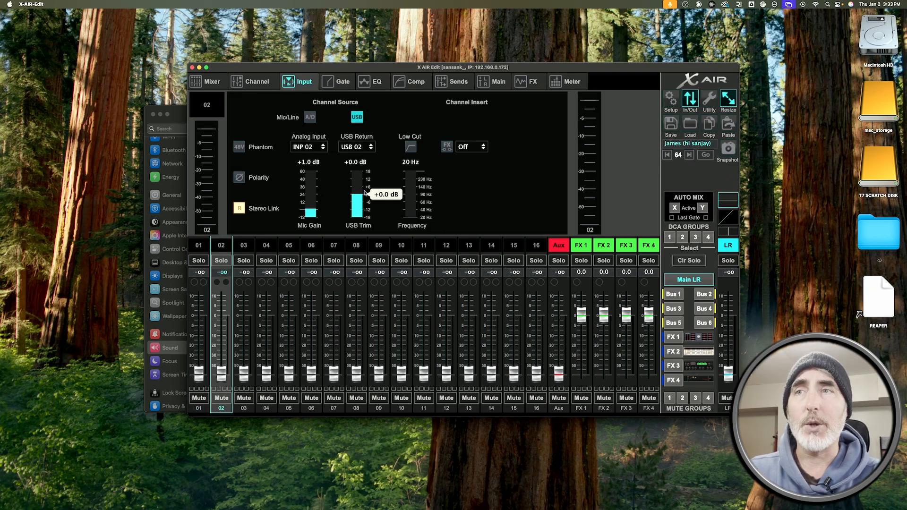
click(195, 246)
drag(359, 198, 358, 203)
click(224, 246)
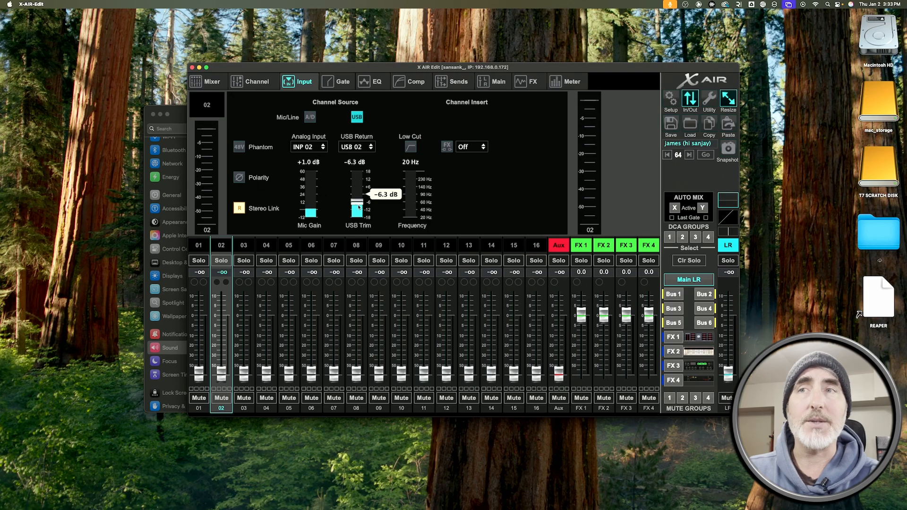
drag(358, 207, 358, 186)
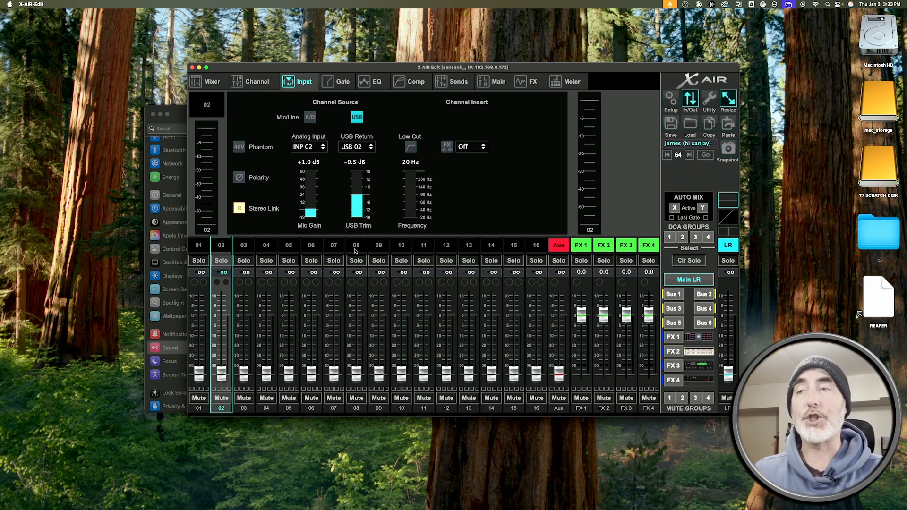
Step: Raise the linked channel 01 and 02 faders to -5.2 dB and the main LR fader to about -4 dB
drag(222, 375, 222, 332)
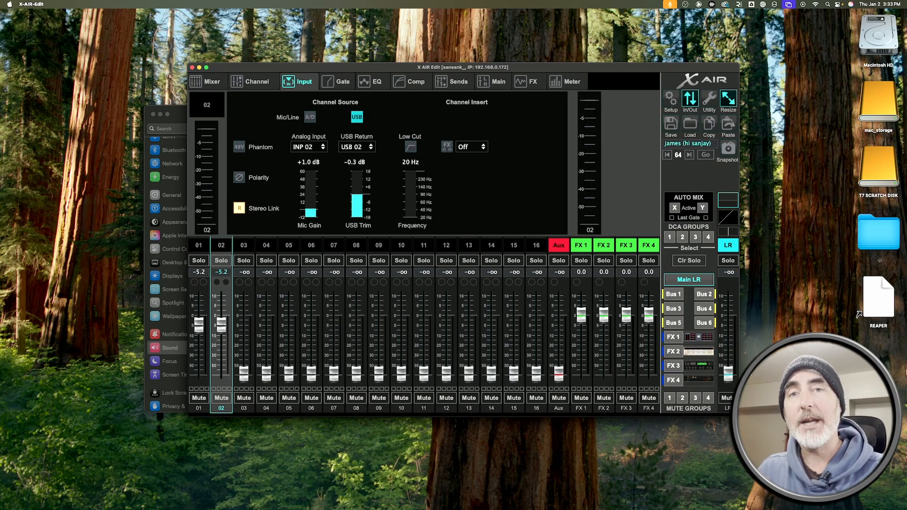
drag(734, 376, 730, 325)
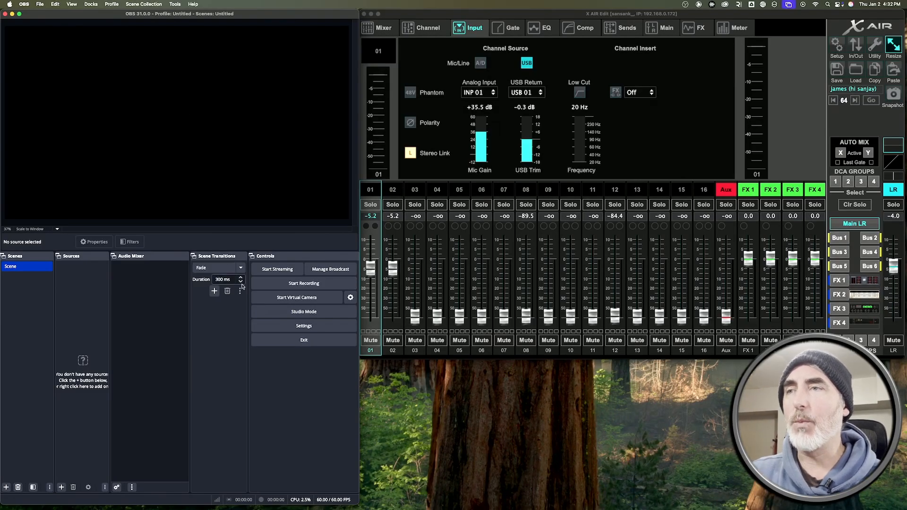
Step: Switch to OBS and open its audio settings with the global audio devices
click(295, 327)
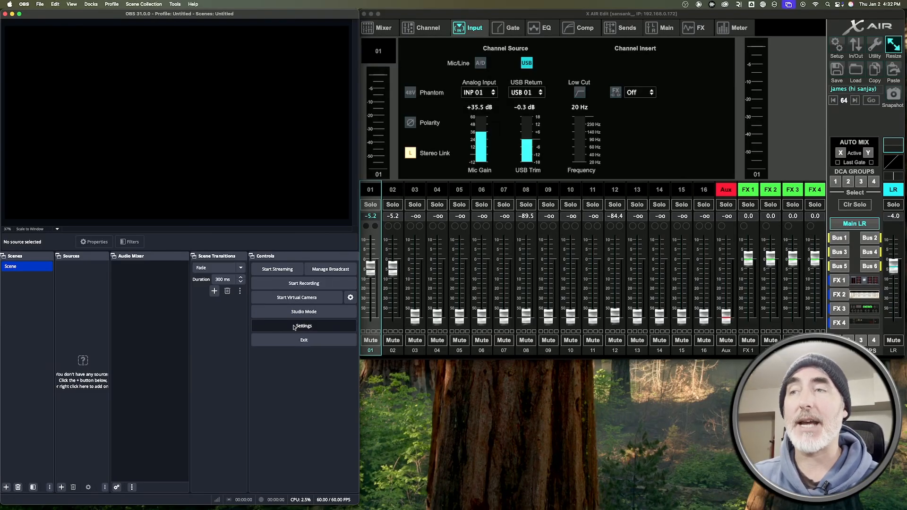
click(30, 189)
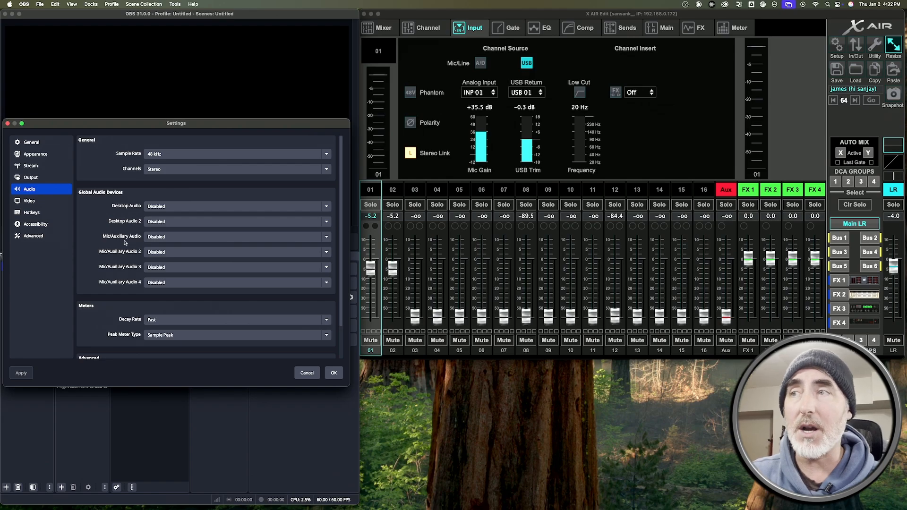
scroll(139, 250, down, 1)
scroll(142, 217, up, 1)
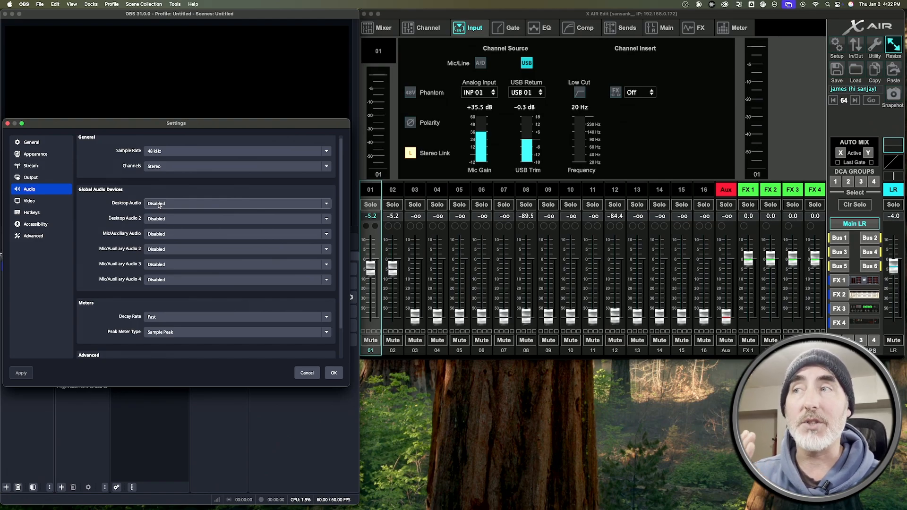
Step: Examine the devices offered for Desktop Audio, including BlackHole 64ch, without changing the selection
click(159, 204)
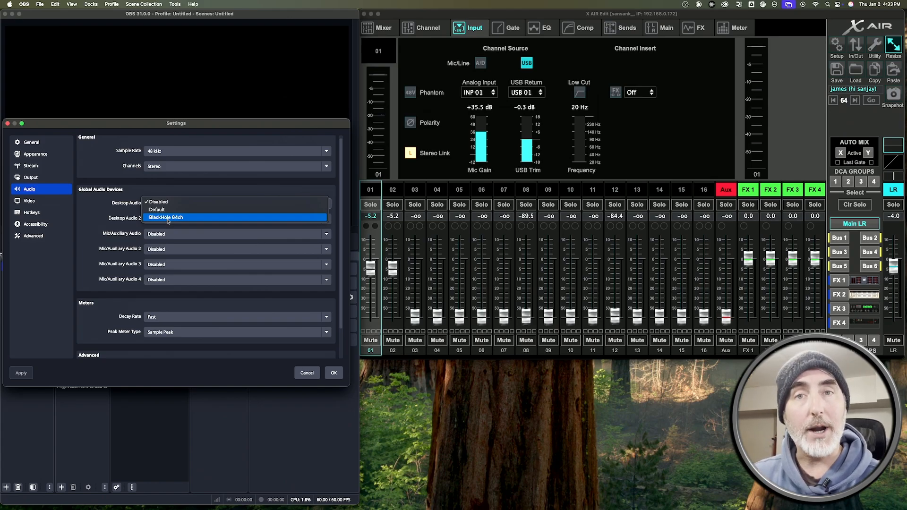
click(125, 208)
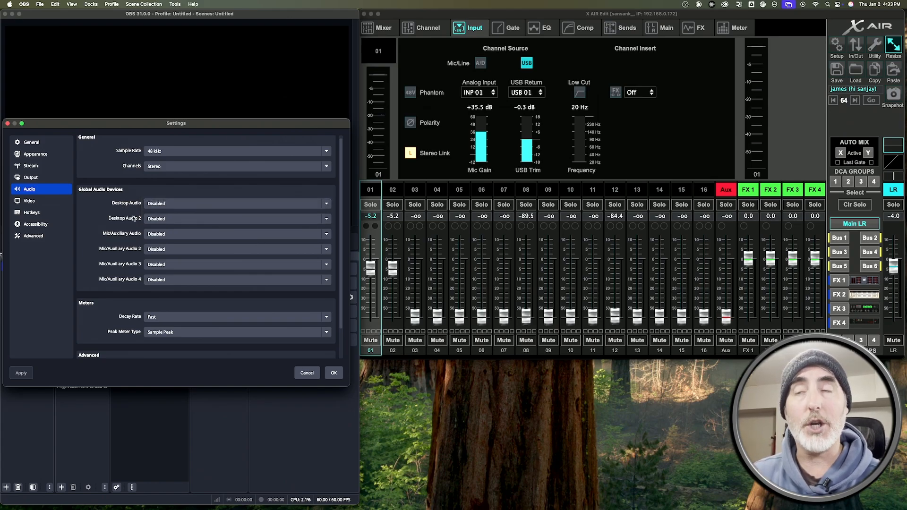
click(155, 207)
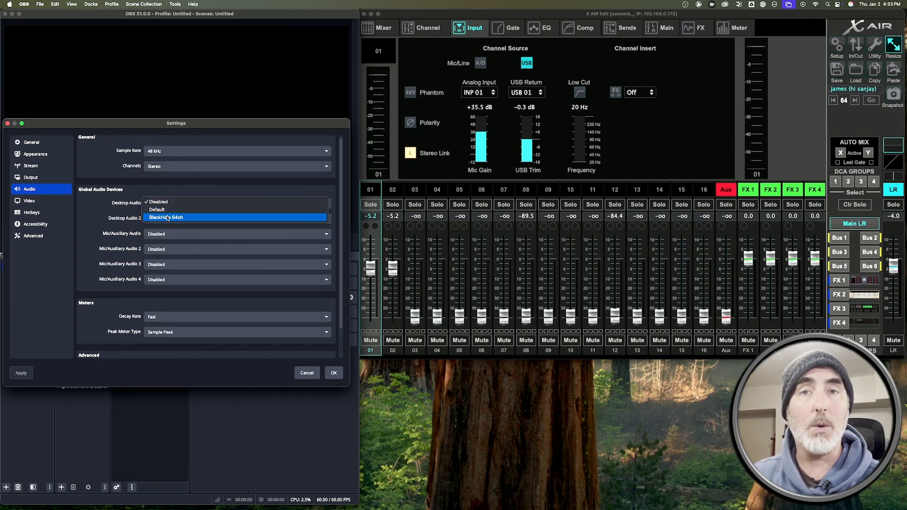
click(112, 202)
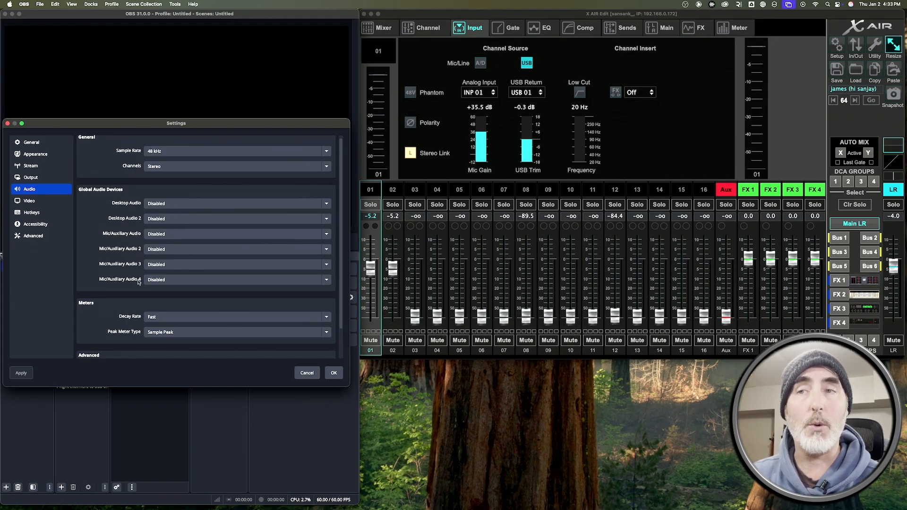
Step: Set the first Mic/Auxiliary Audio device to X18/XR18 and apply the settings
scroll(103, 261, down, 1)
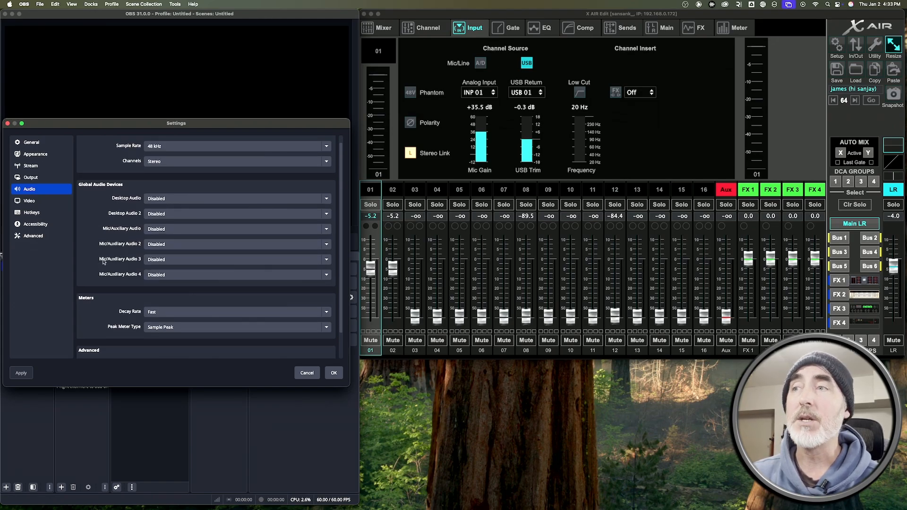
click(170, 229)
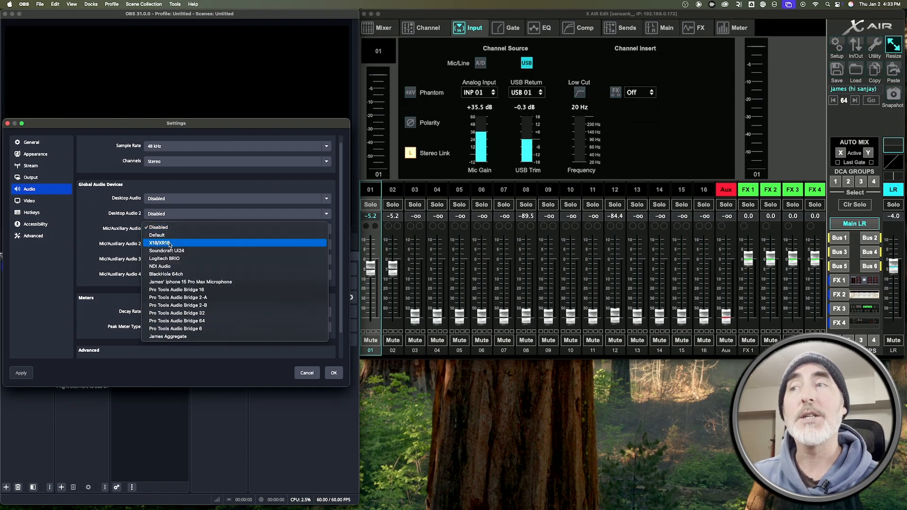
click(169, 244)
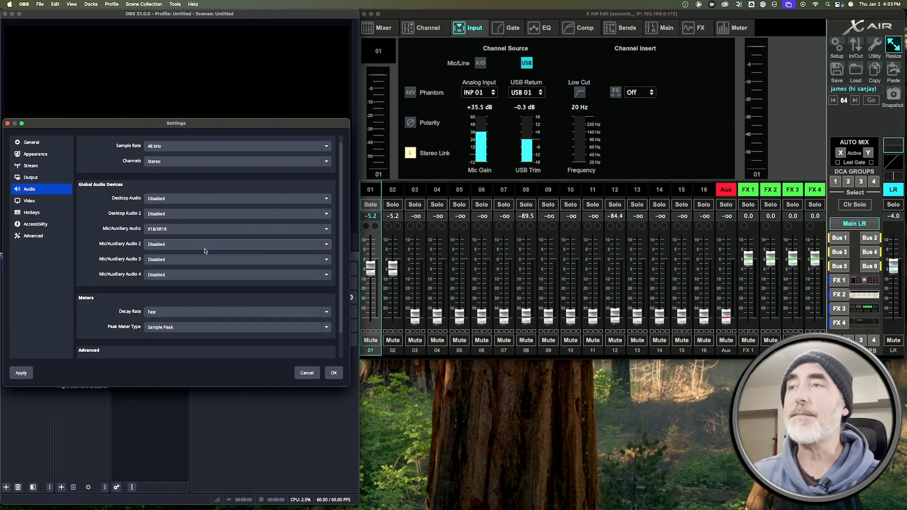
click(334, 373)
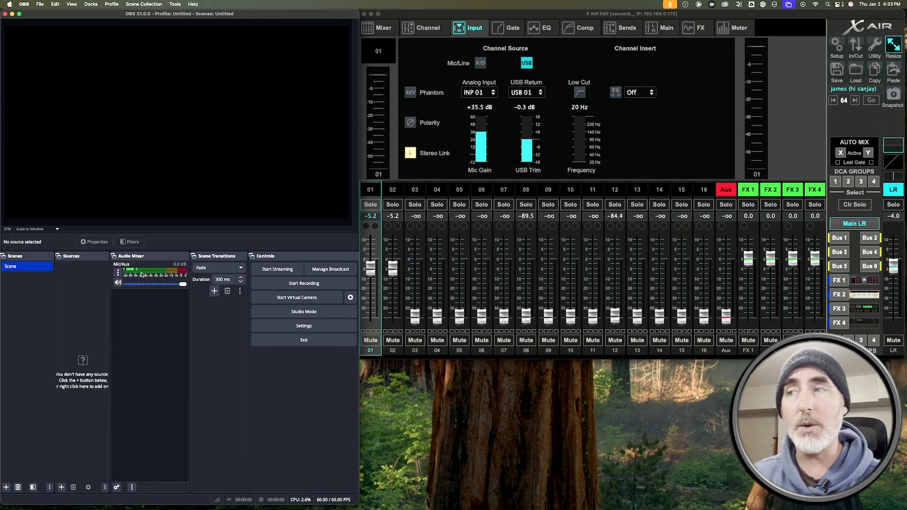
Step: Open the properties of the Mic/Aux audio source and disable downmixing
click(118, 273)
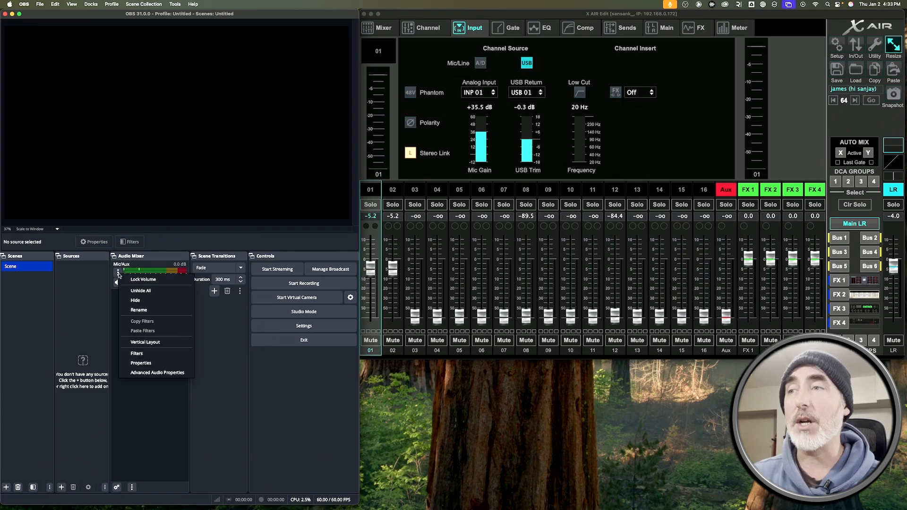
click(141, 362)
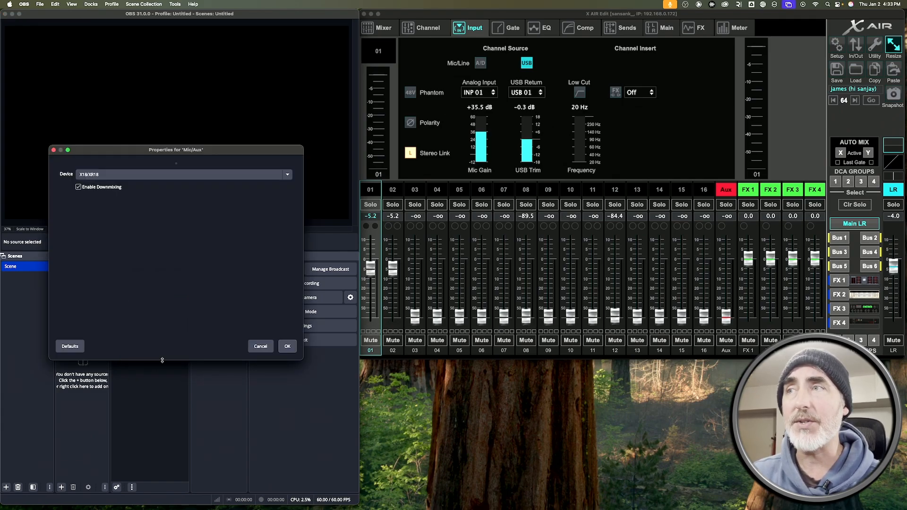
click(78, 187)
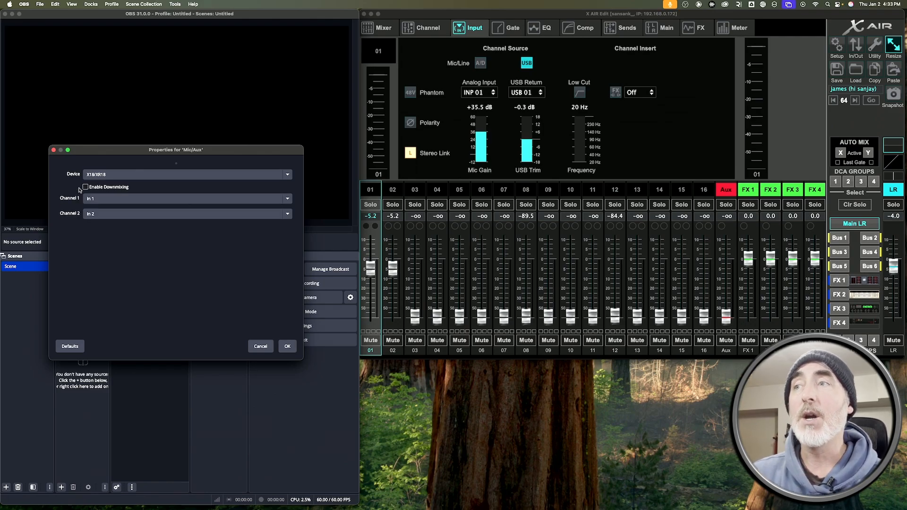
Step: Assign In 2 to Channel 1 and In 3 to Channel 2 in the Mic/Aux source properties
click(104, 199)
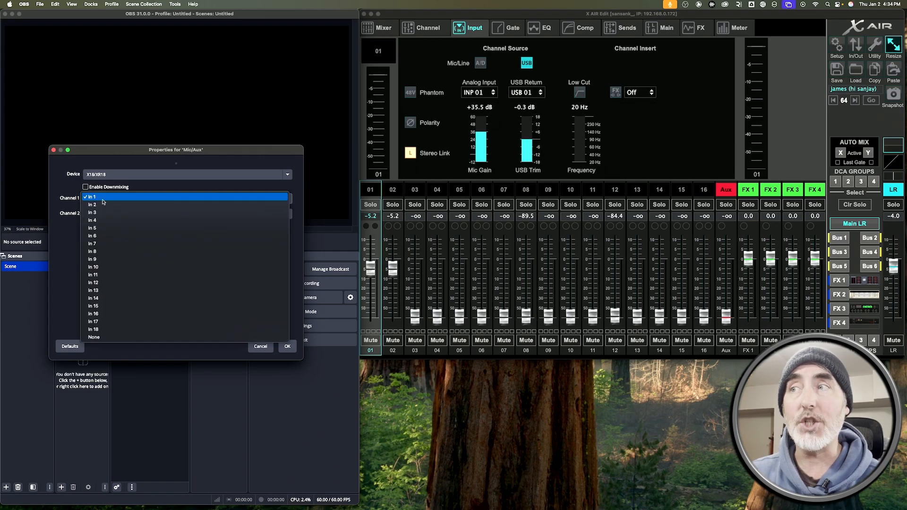
click(100, 209)
click(102, 213)
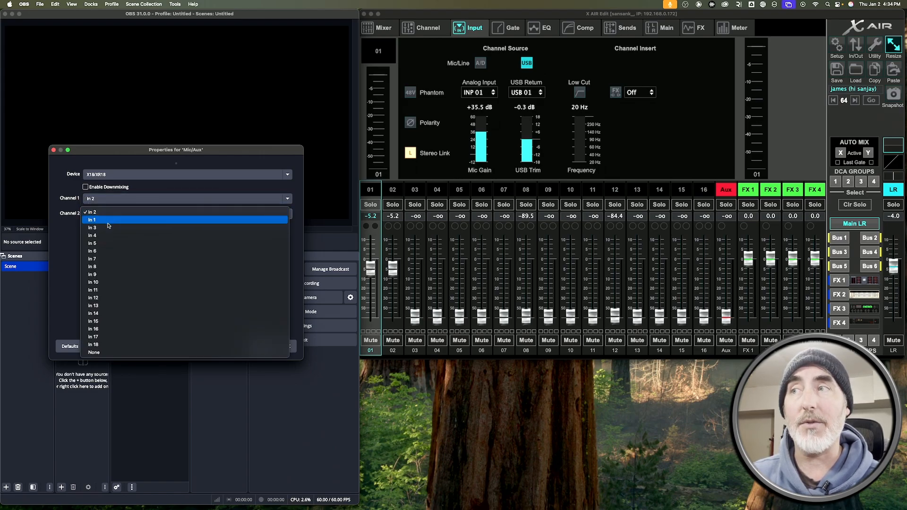
click(105, 211)
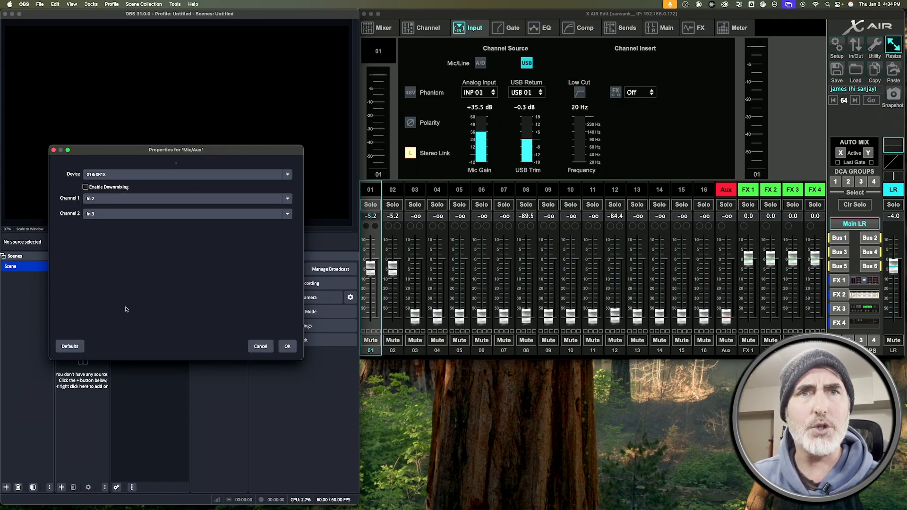
Step: Switch downmixing on and off again for the Mic/Aux source to compare it with individual channel selection
click(97, 188)
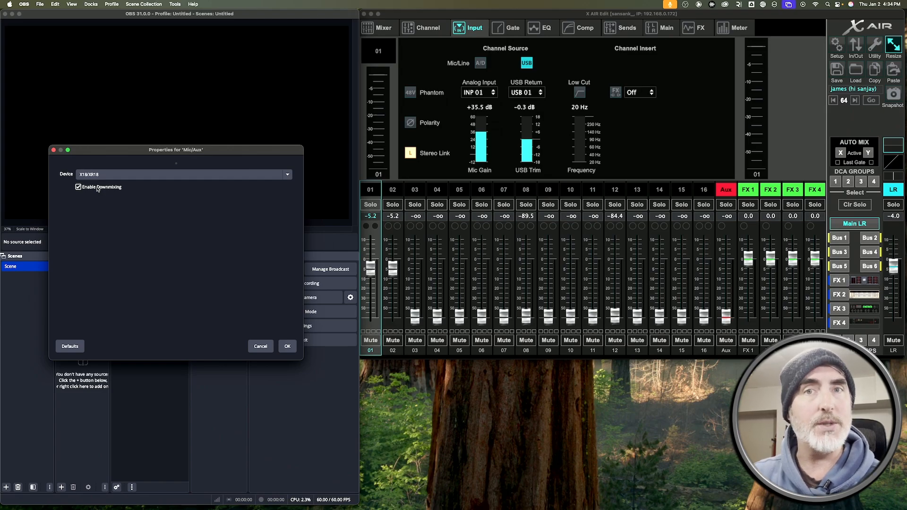
click(97, 188)
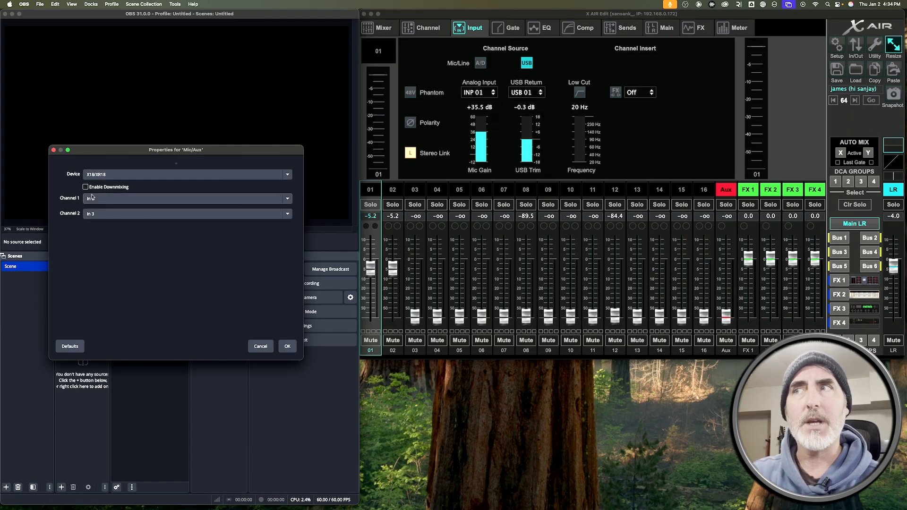
click(101, 200)
click(101, 199)
click(86, 188)
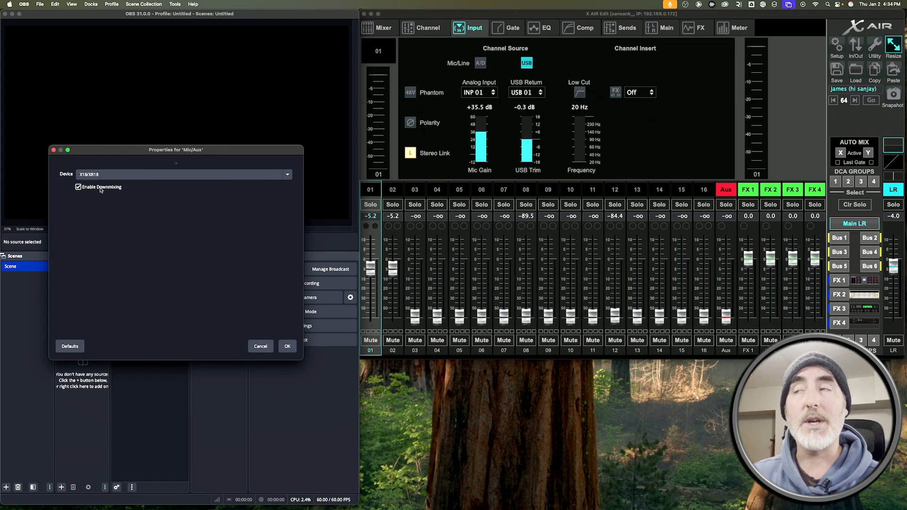
click(92, 189)
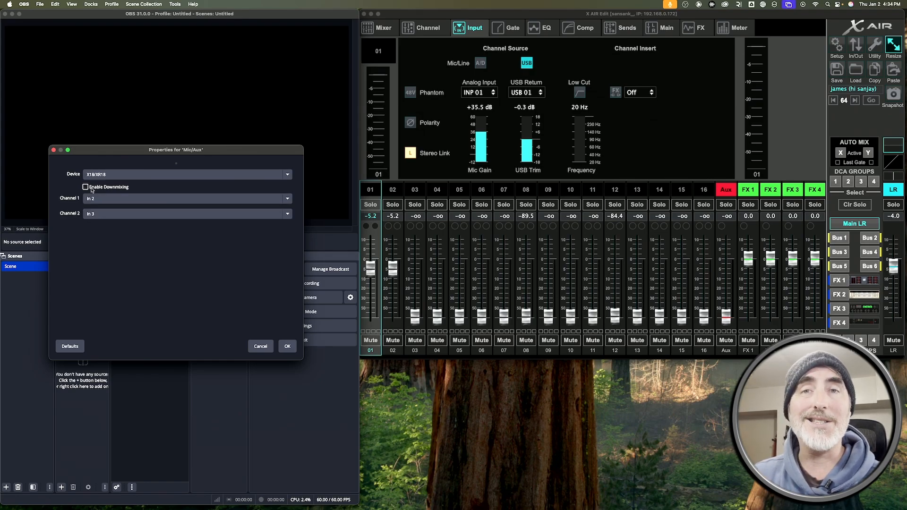
Step: Assign In 1 to Channel 1 and In 2 to Channel 2 for the Mic/Aux source and accept the properties
click(114, 202)
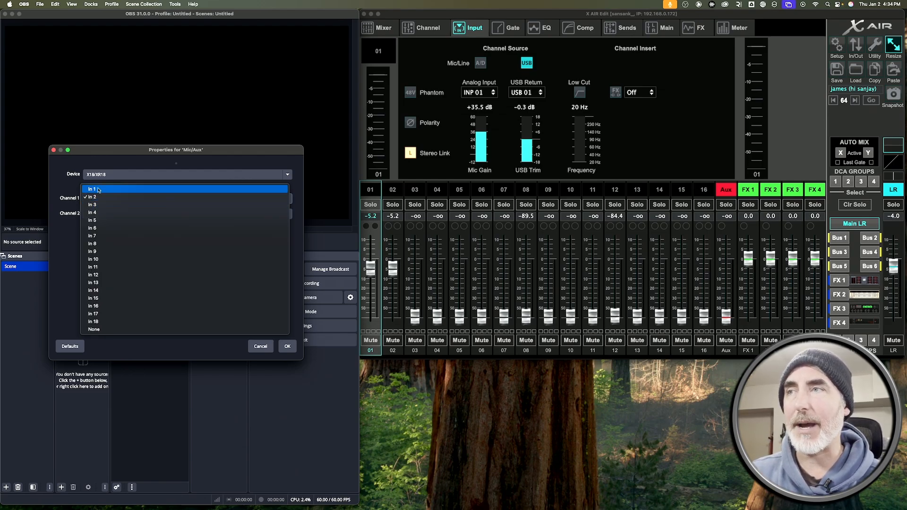
click(99, 190)
click(100, 216)
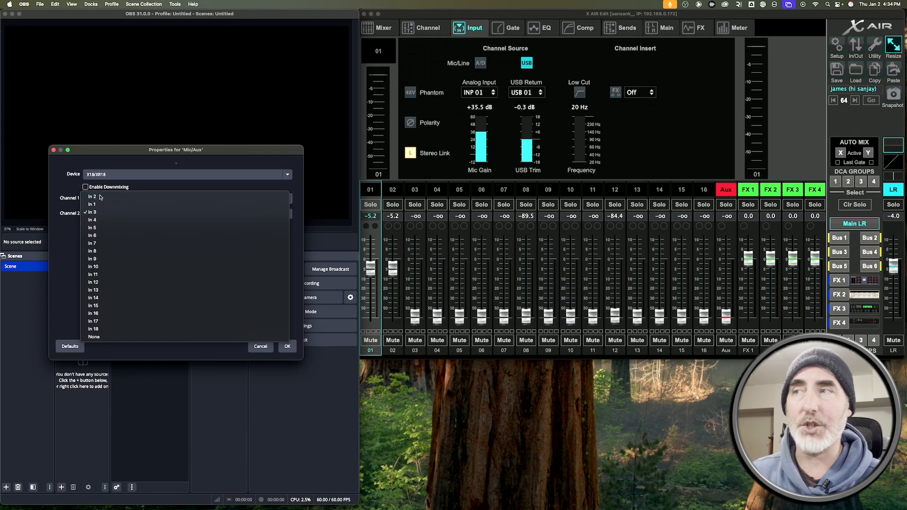
click(101, 198)
click(284, 347)
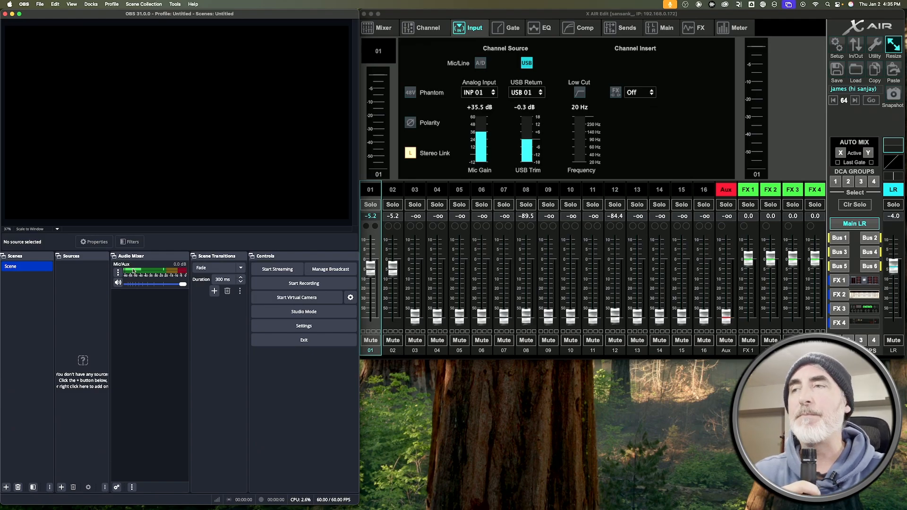
Step: Reopen the Mic/Aux source properties to review the channel assignments, then close them without changes
click(119, 272)
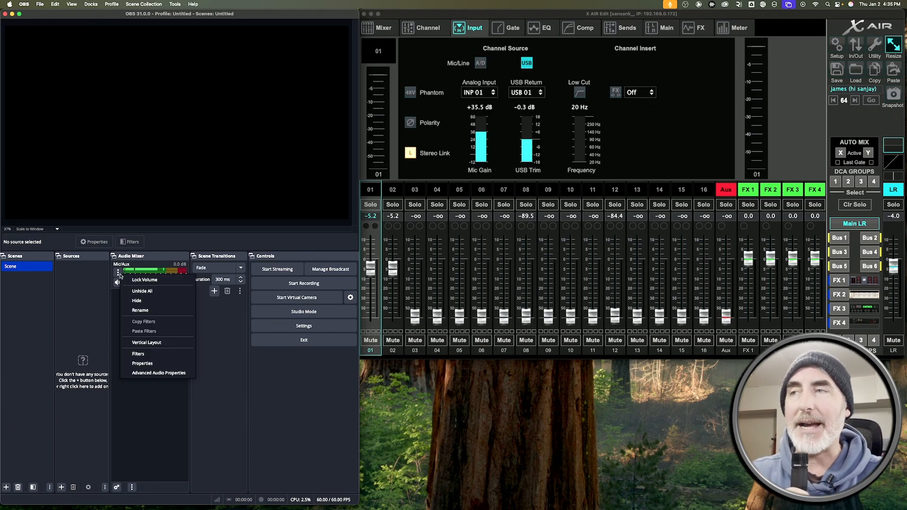
click(141, 363)
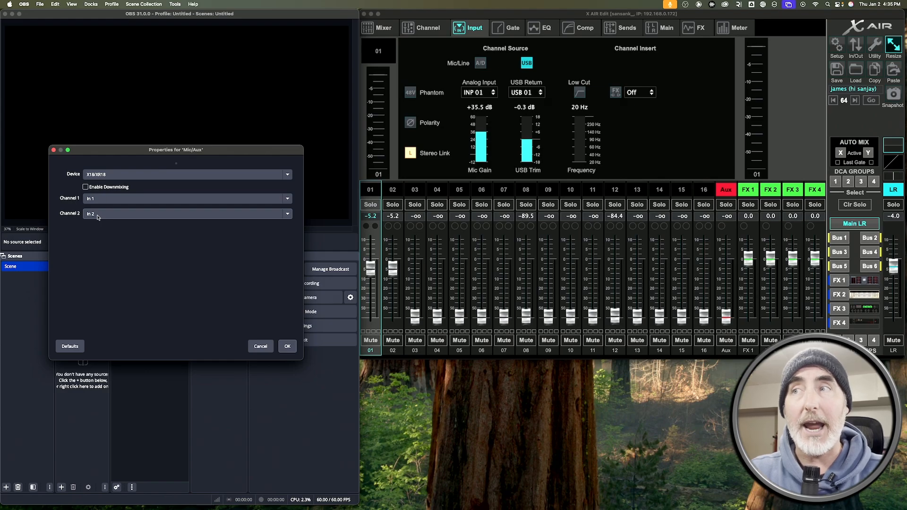
click(287, 346)
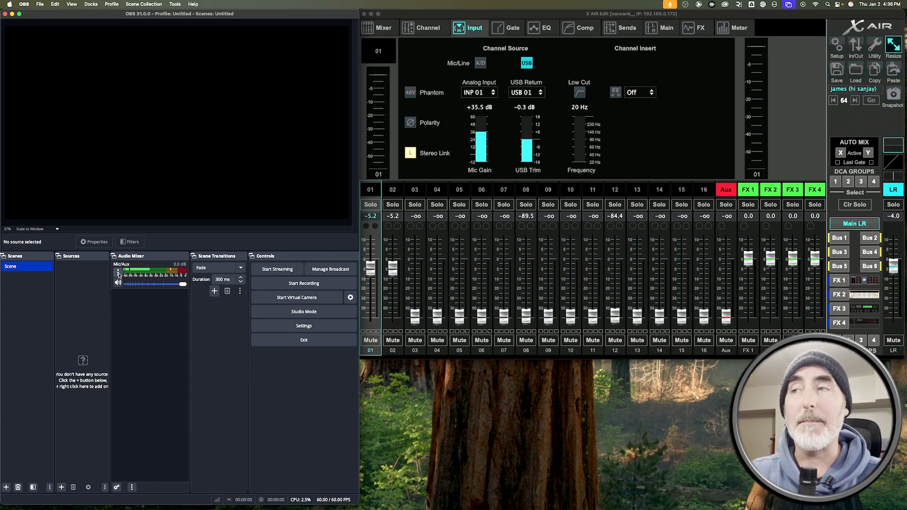
Step: Set Channel 2 of the Mic/Aux source to In 1 and accept the properties
click(117, 272)
click(142, 362)
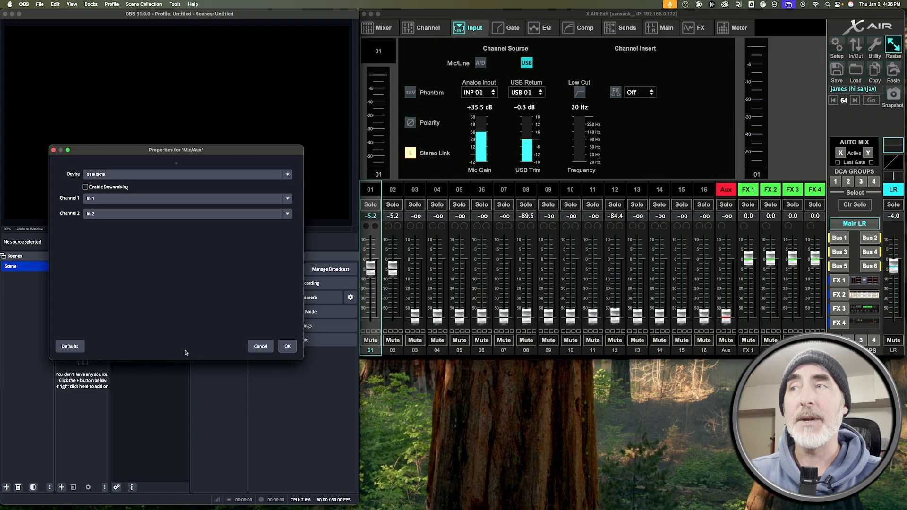
click(99, 214)
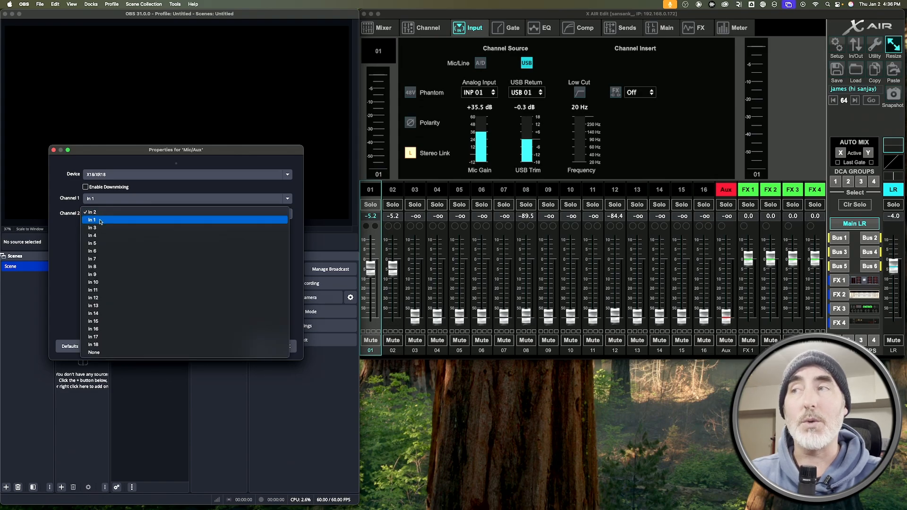
click(100, 220)
click(287, 346)
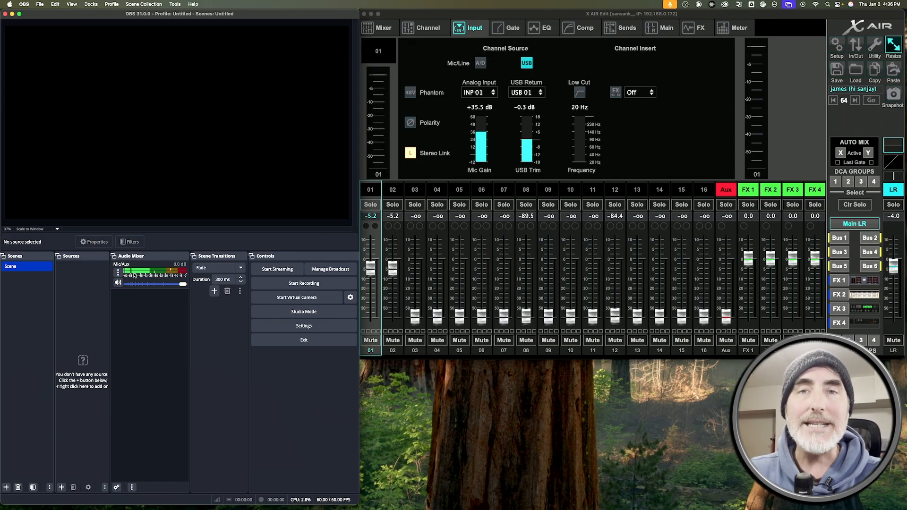
Step: Set Channel 2 of the Mic/Aux source to None and accept the properties
click(118, 273)
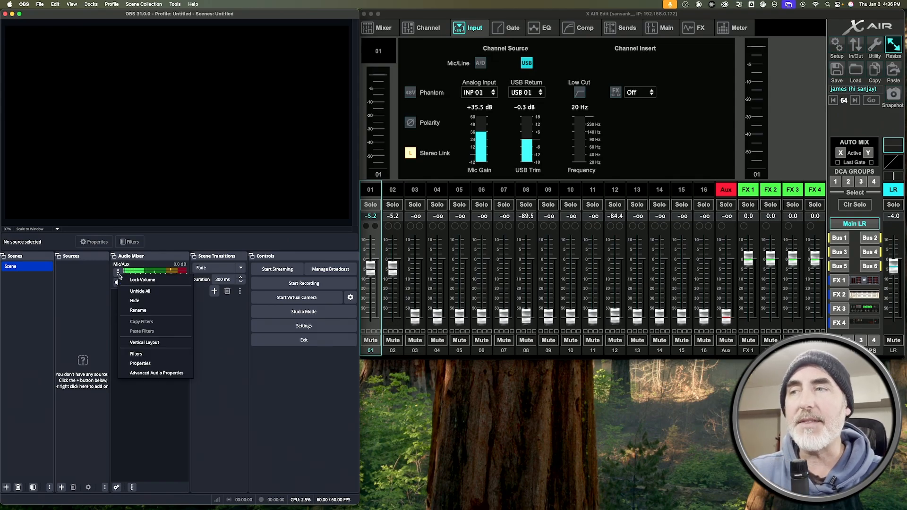
click(142, 363)
click(102, 215)
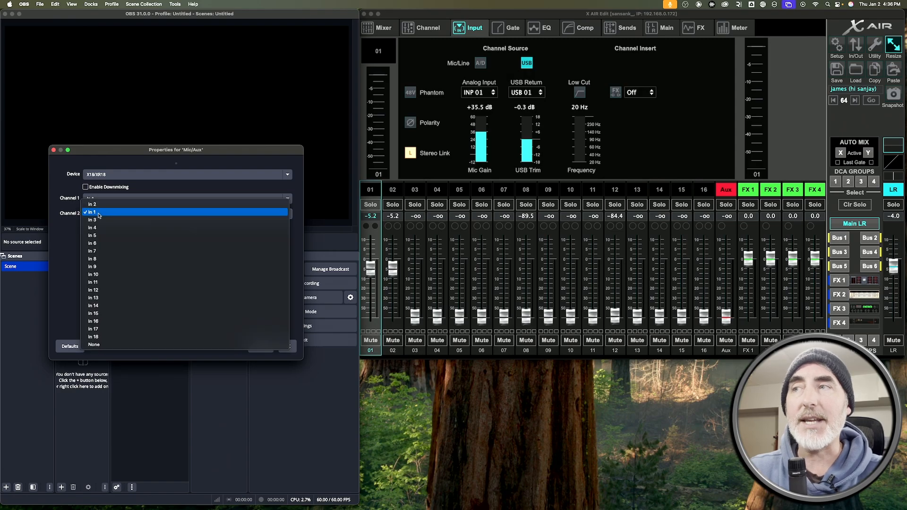
click(110, 346)
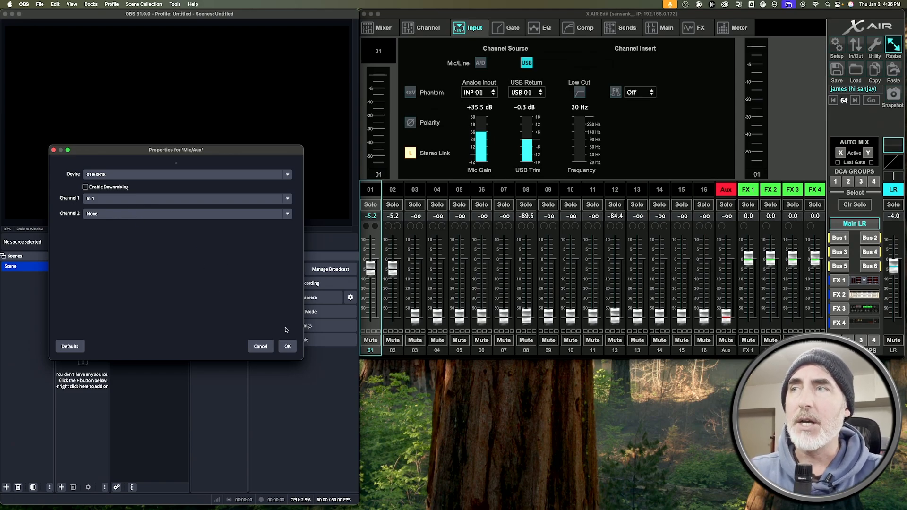
click(287, 346)
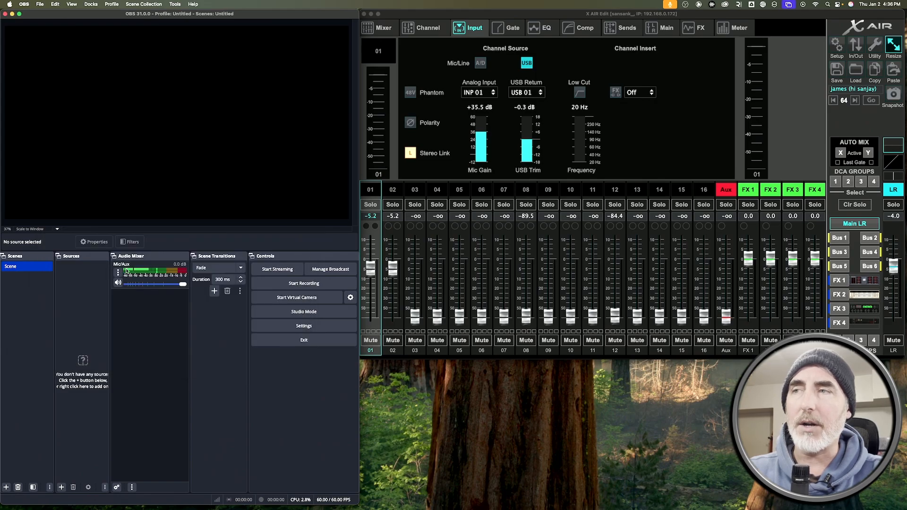
Step: Open the advanced audio properties, move the window clear of the audio mixer and enable Mono for Mic/Aux
right_click(135, 312)
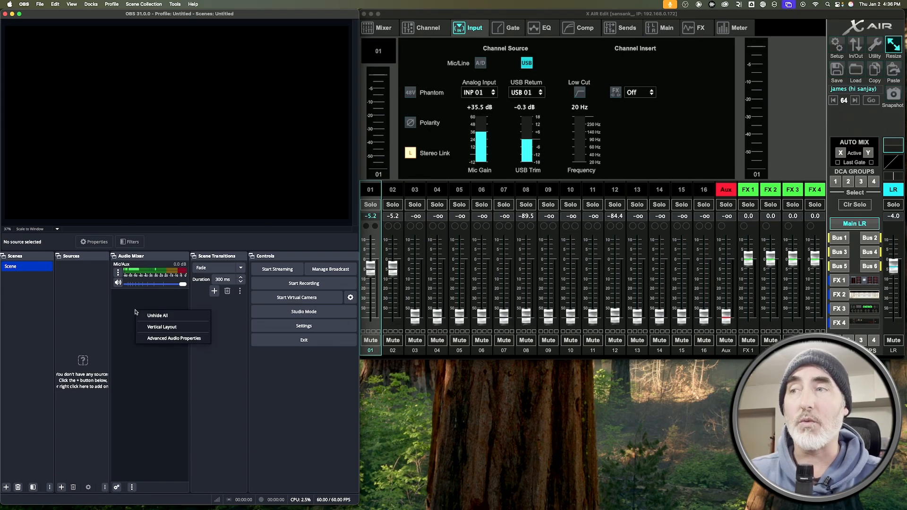
click(148, 339)
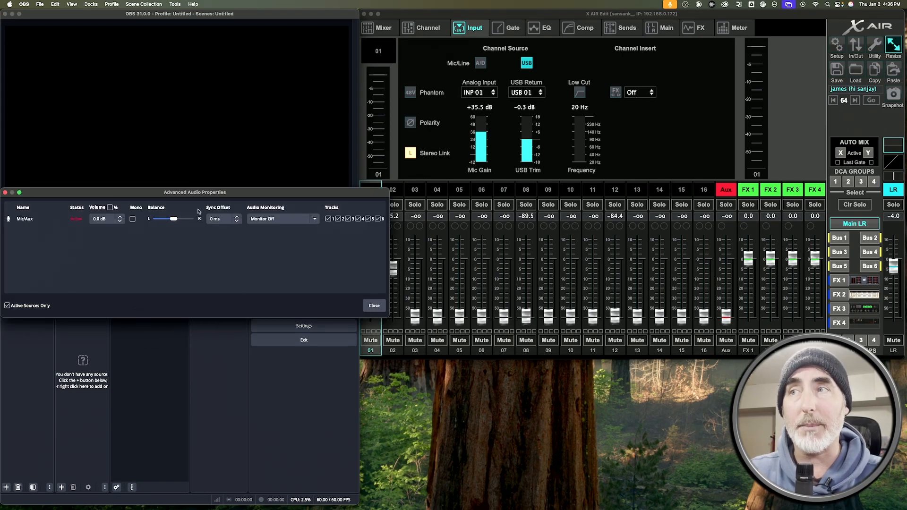
drag(200, 193, 202, 105)
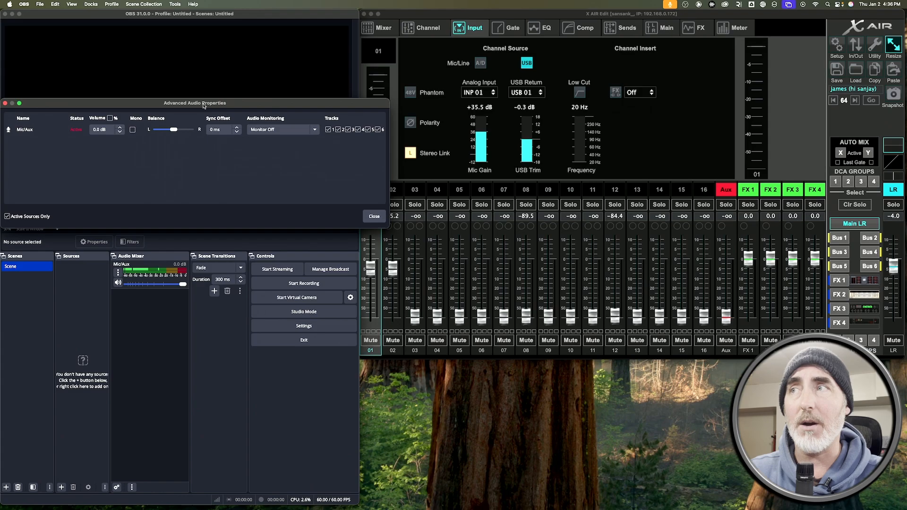
click(134, 131)
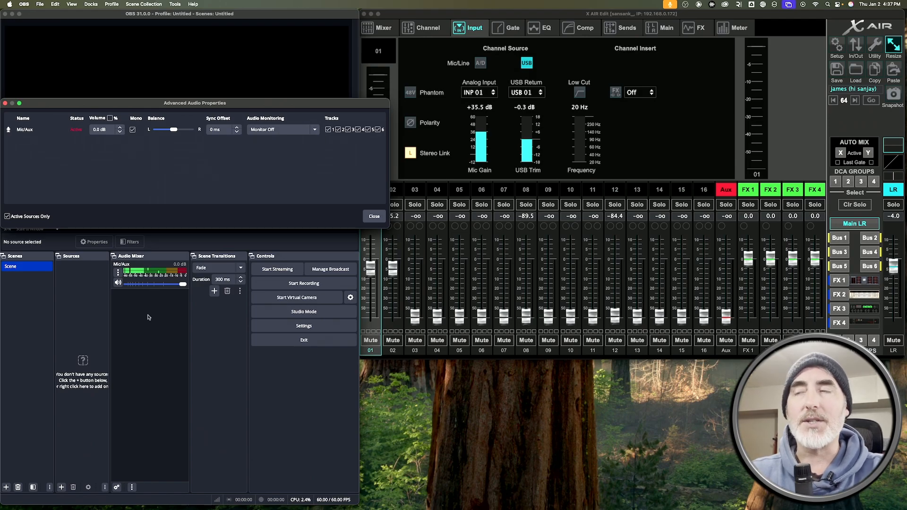
Step: Set the Mic/Auxiliary Audio 2 device to X18/XR18 in the audio settings and accept the change
click(309, 326)
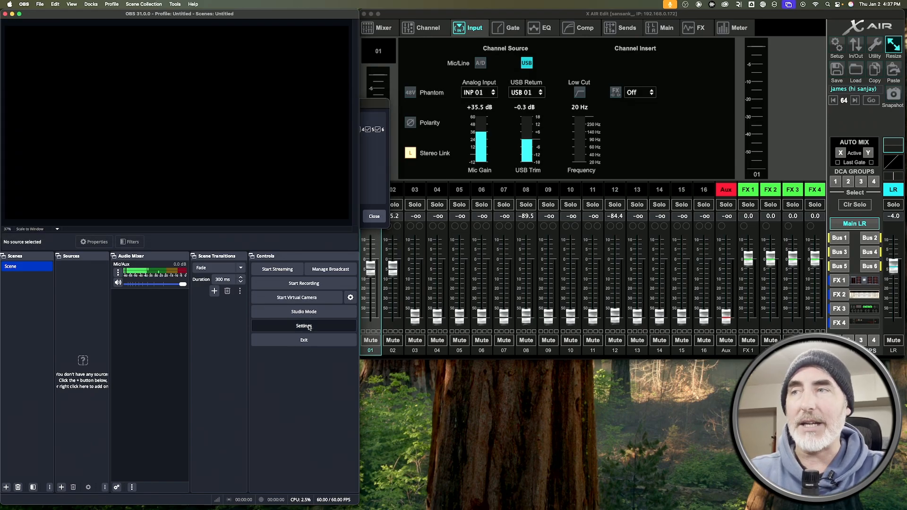
click(40, 188)
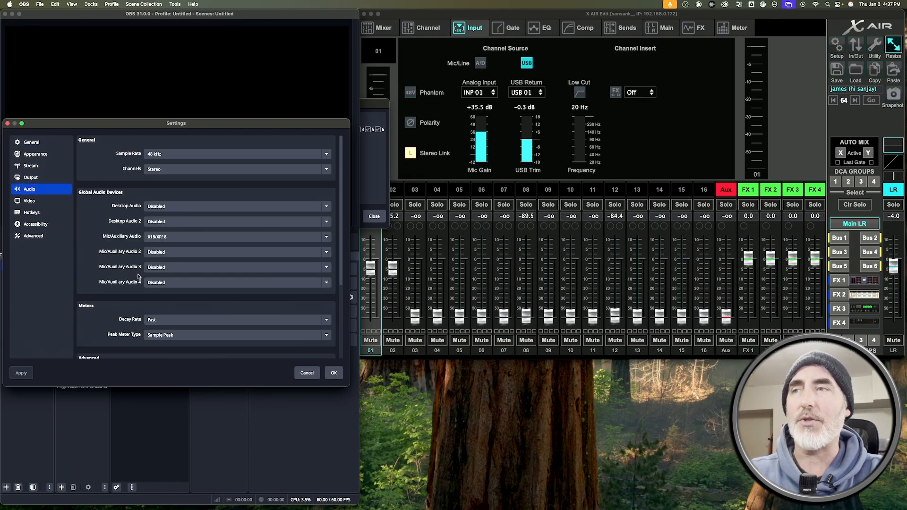
click(168, 252)
click(172, 267)
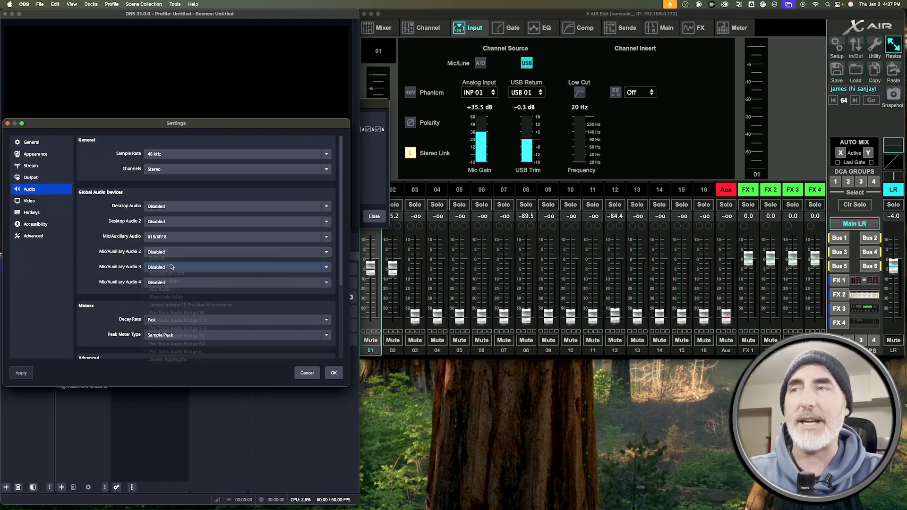
click(333, 373)
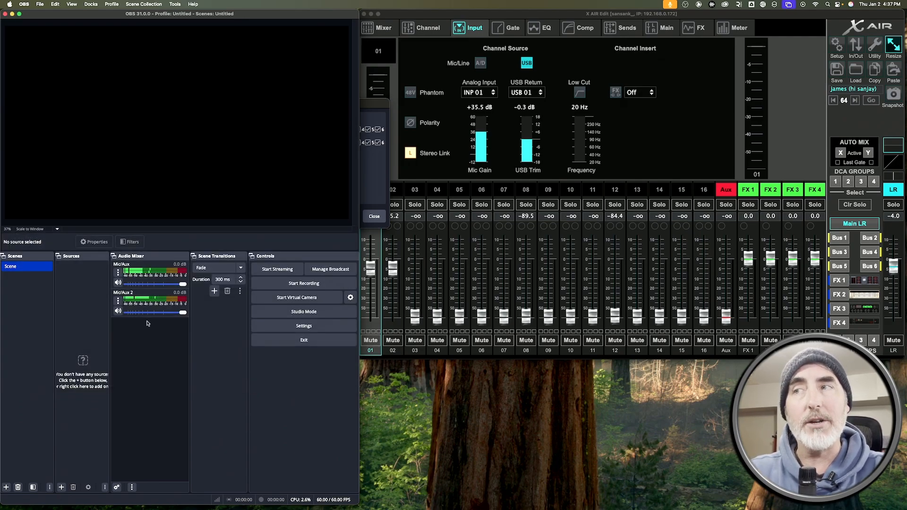
Step: Open the properties of the Mic/Aux 2 audio source and disable downmixing
click(118, 302)
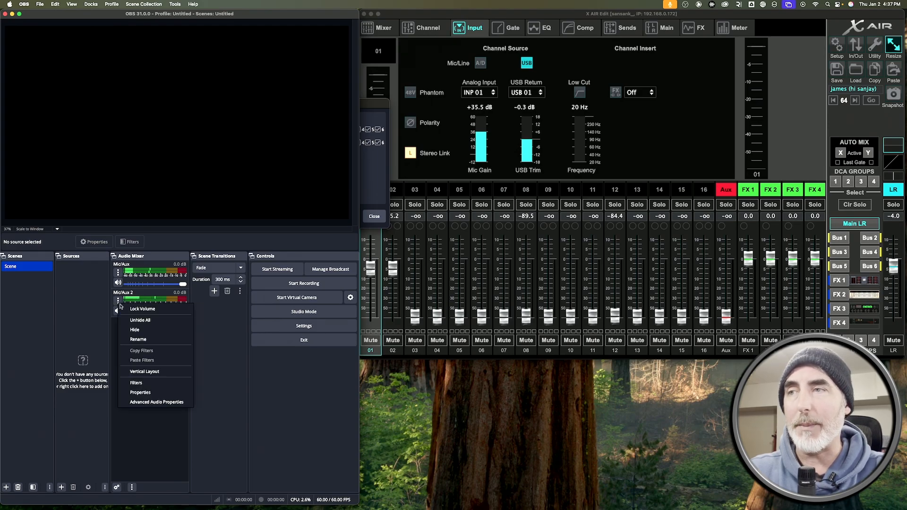
click(140, 393)
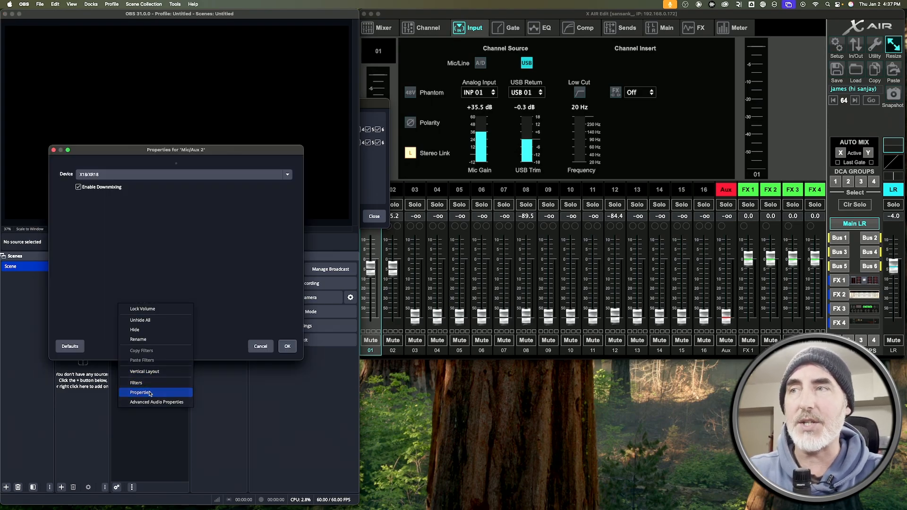
click(87, 188)
Step: Set Channel 1 of the Mic/Aux 2 source to In 2 and check the options for Channel 2
click(102, 198)
click(102, 207)
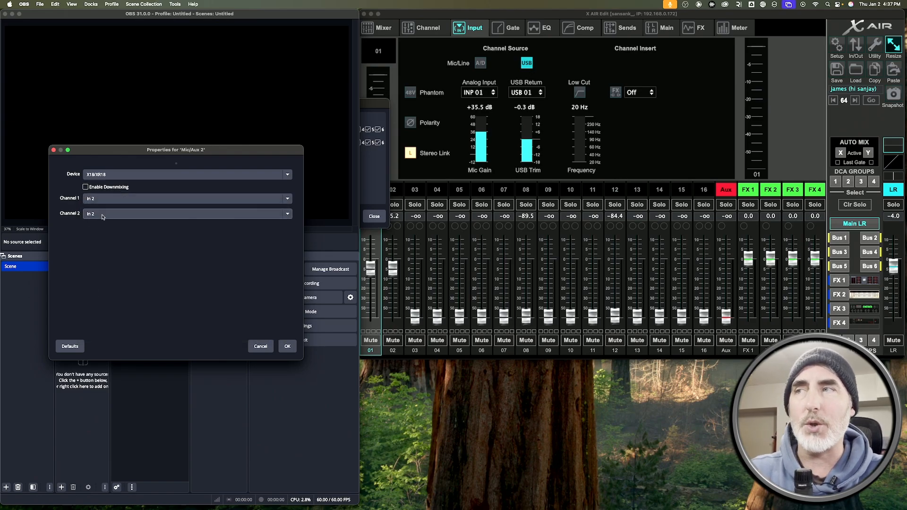
click(130, 218)
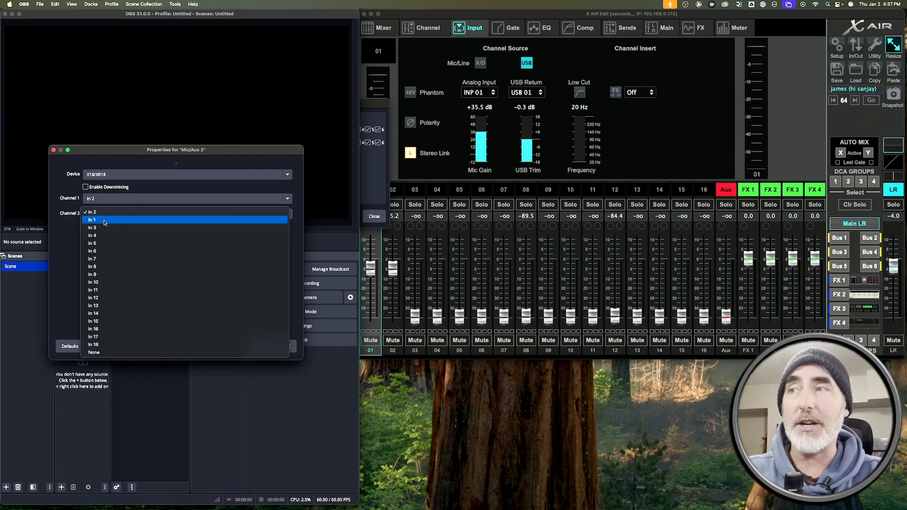
click(103, 203)
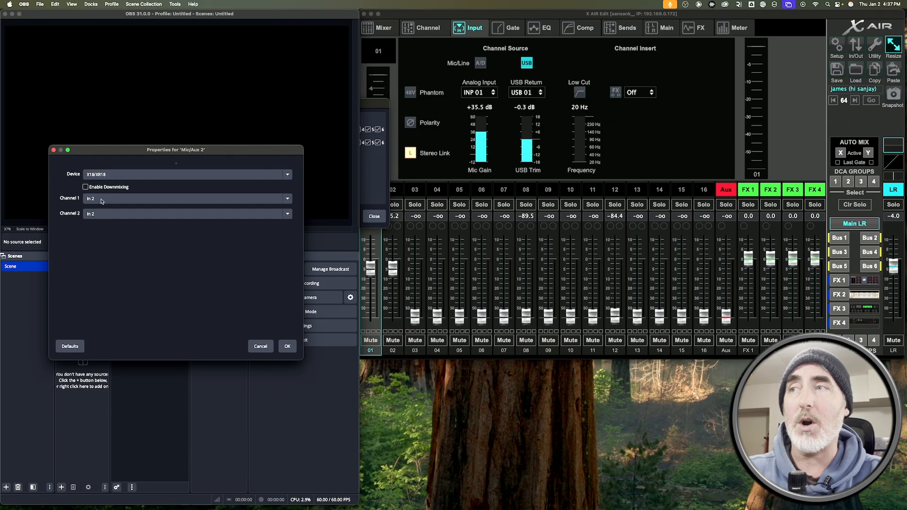
Step: Assign In 3 to Channel 1 and In 4 to Channel 2 for the Mic/Aux 2 source
click(103, 199)
click(103, 208)
click(103, 213)
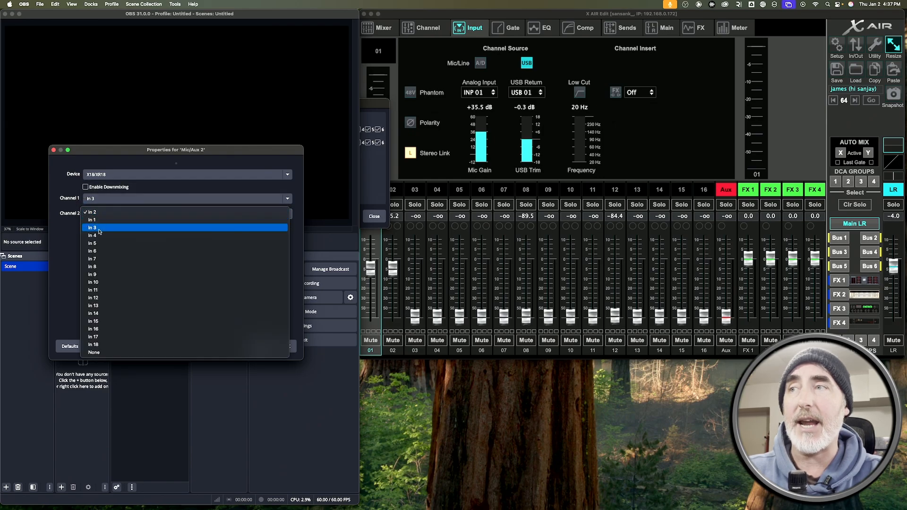
click(105, 229)
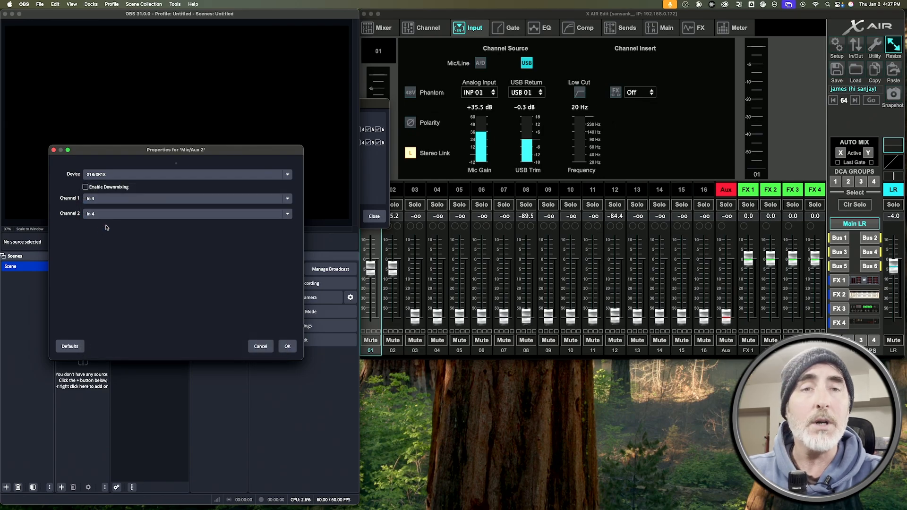
Step: Change the Channel 1 input of the Mic/Aux 2 source, set its Channel 2 to None, and accept the properties
click(103, 201)
click(103, 190)
click(102, 215)
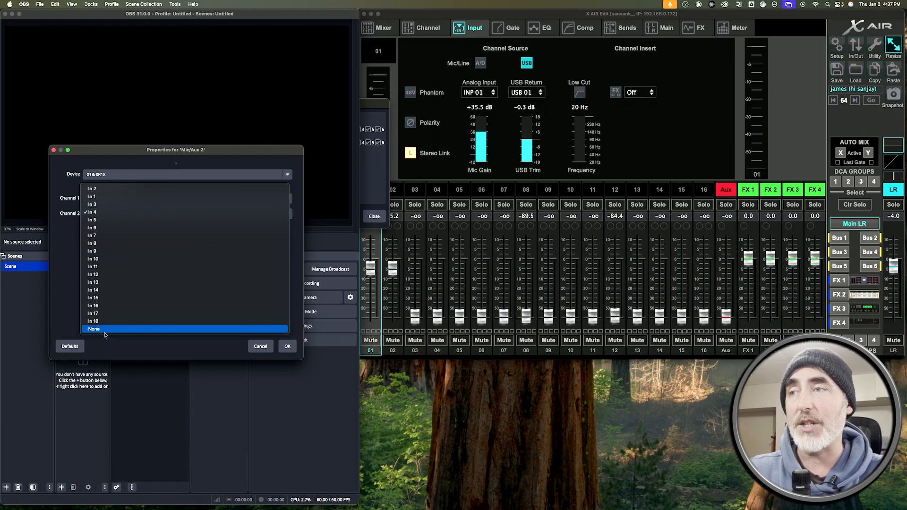
click(104, 330)
click(287, 346)
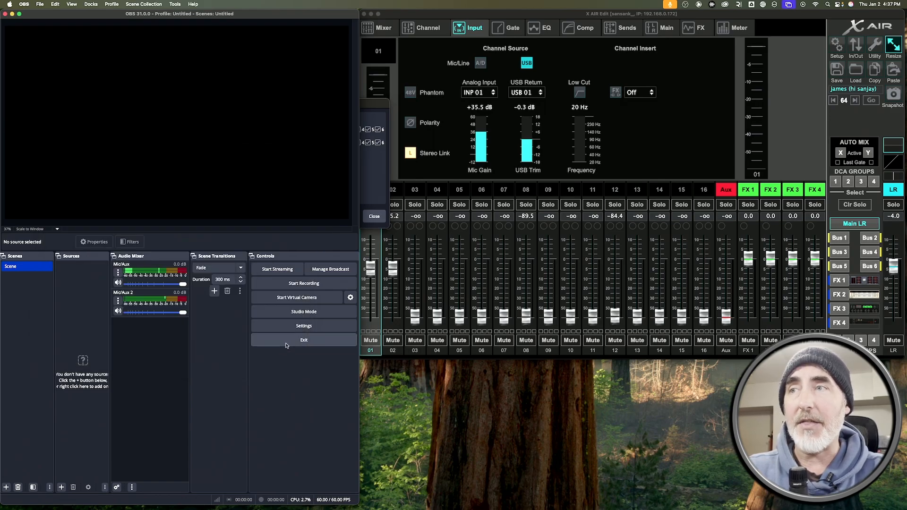
Step: Enable Mono for the Mic/Aux 2 source in the advanced audio properties and close them
right_click(171, 342)
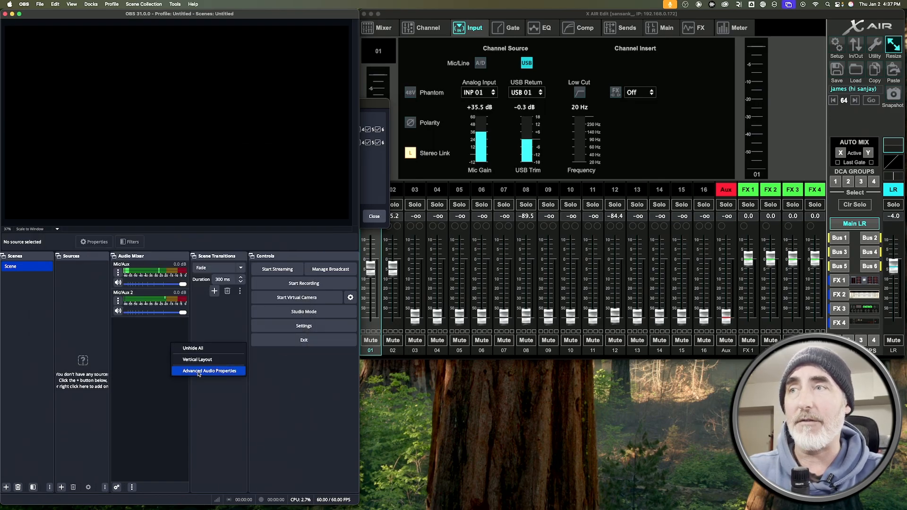
click(198, 371)
click(133, 142)
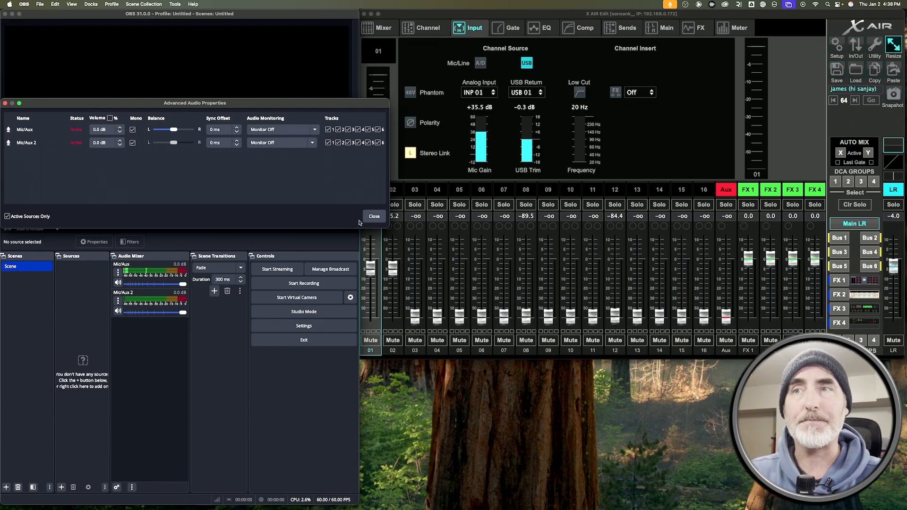
click(382, 217)
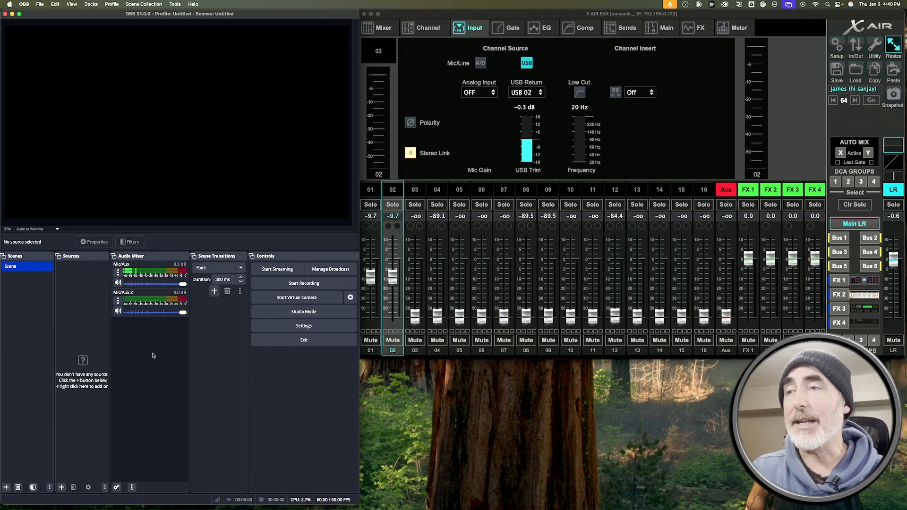
Step: Reopen the advanced audio properties and set the Mic/Aux audio monitoring to Monitor Only (mute output)
right_click(153, 355)
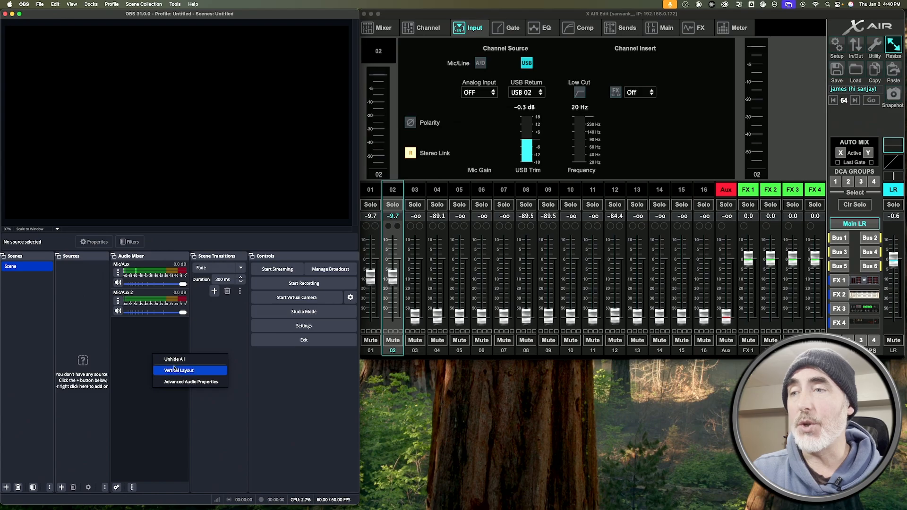
click(185, 382)
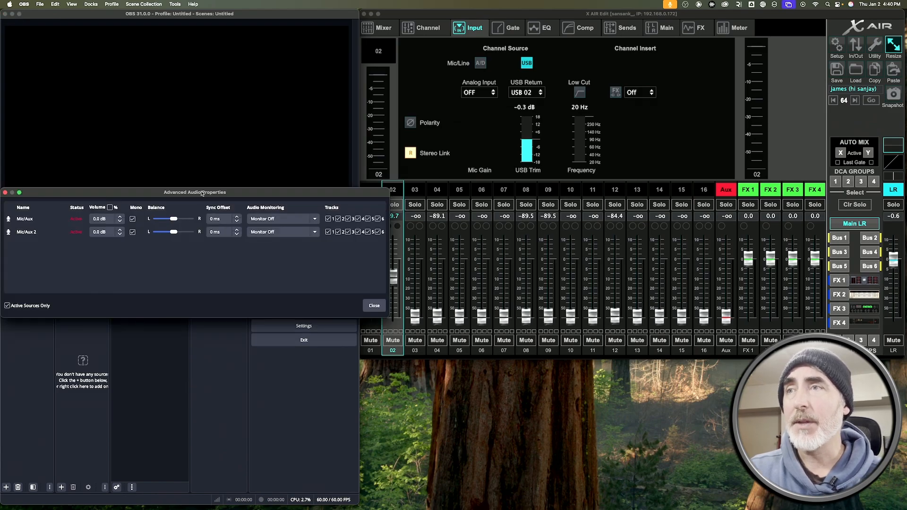
drag(202, 194, 202, 130)
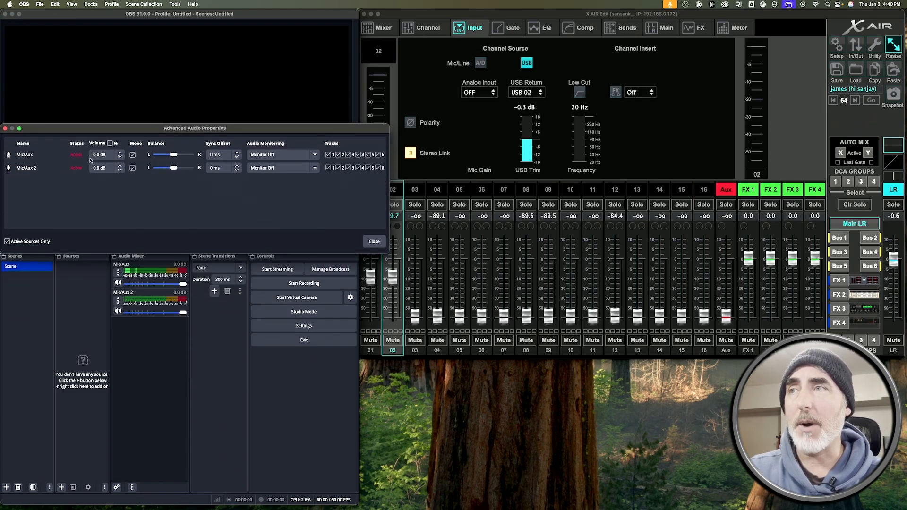
click(275, 154)
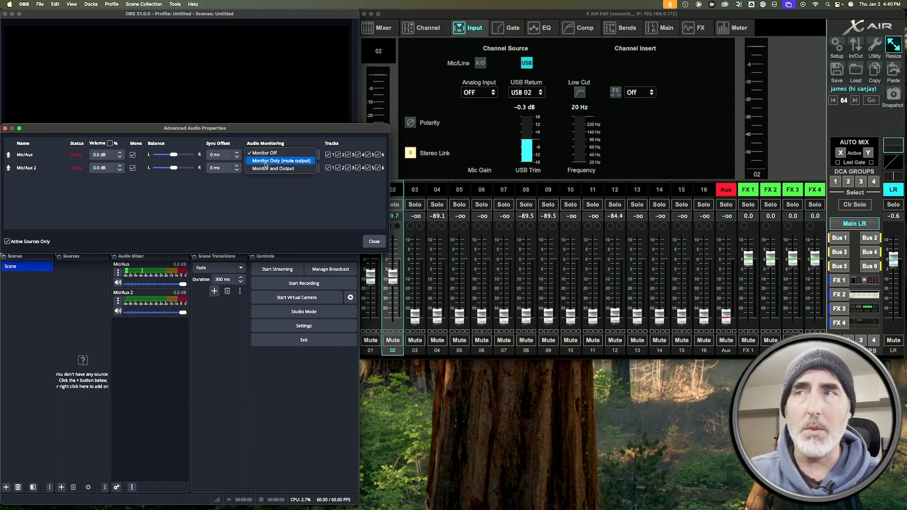
click(266, 162)
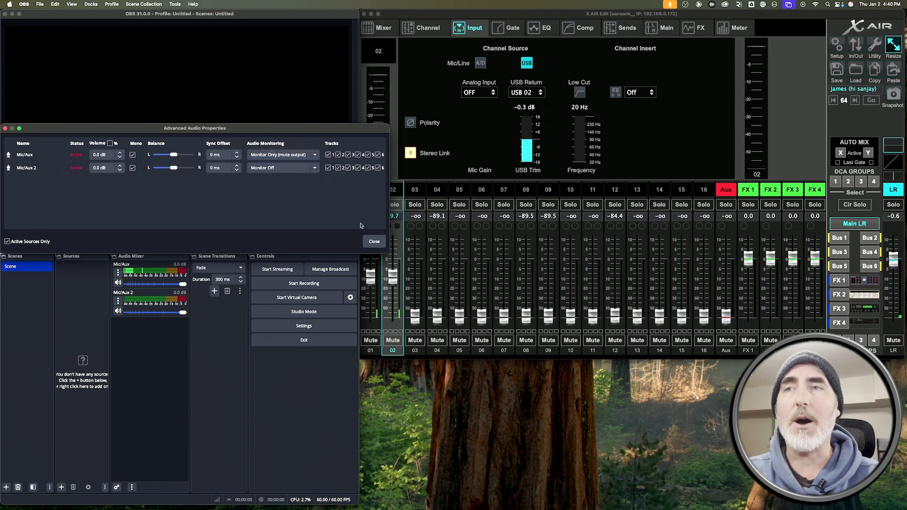
Step: Set the linked channel 01/02 fader in X AIR Edit to about -10.5 dB and return Mic/Aux monitoring in OBS to Monitor Off
click(393, 277)
mouse_move(394, 277)
mouse_down()
mouse_move(394, 265)
mouse_move(395, 279)
mouse_up()
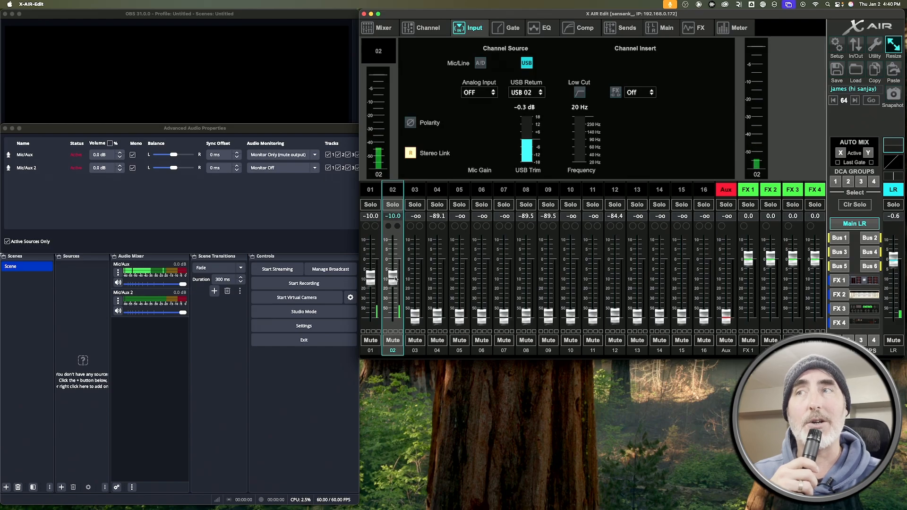
click(297, 155)
click(381, 244)
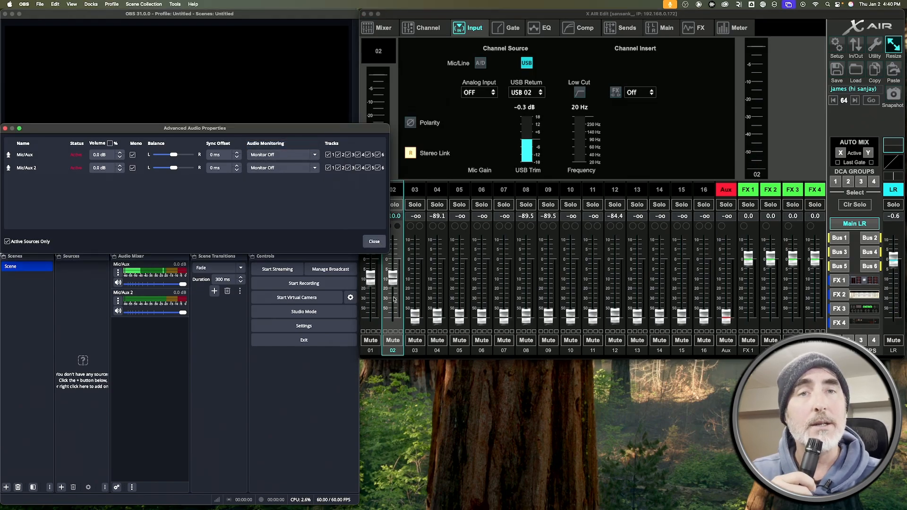
mouse_move(371, 279)
mouse_down()
mouse_move(372, 298)
mouse_move(374, 280)
mouse_up()
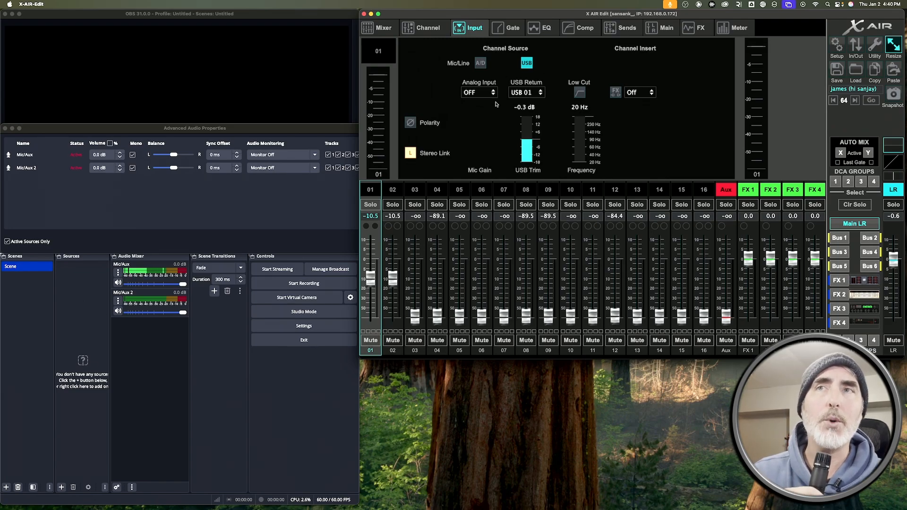
Step: Check the input settings of channels 02 and 01 and the analog input options available for channel 01
click(394, 191)
click(370, 190)
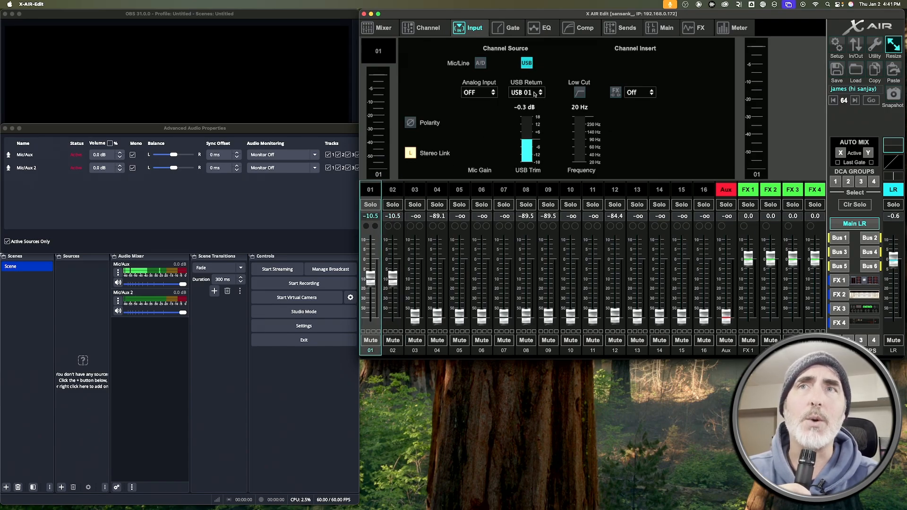
click(481, 94)
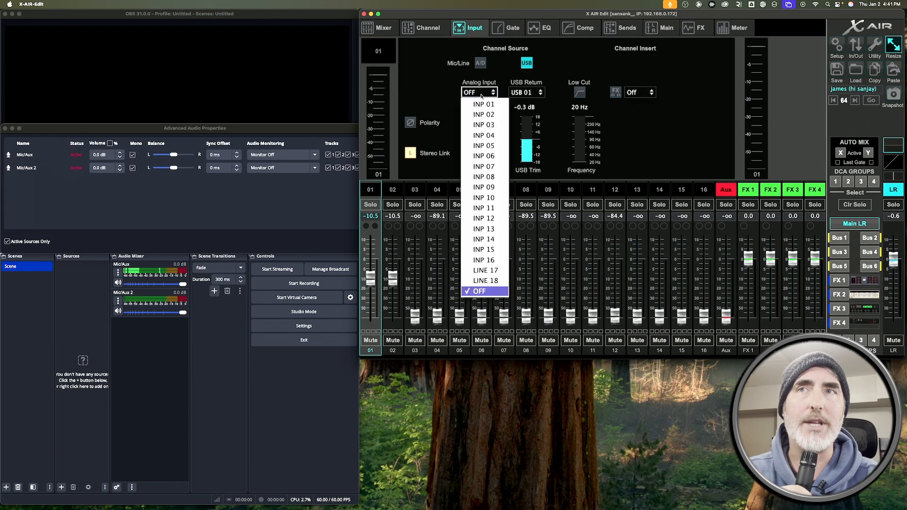
click(438, 97)
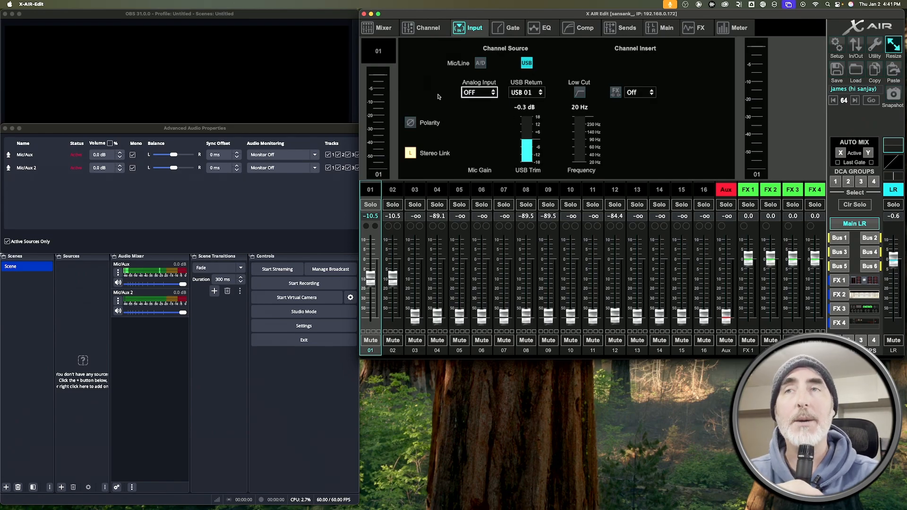
Step: Try INP 01 as channel 01's analog input, toggle its source between A/D and USB, and set the analog input back to OFF
click(483, 92)
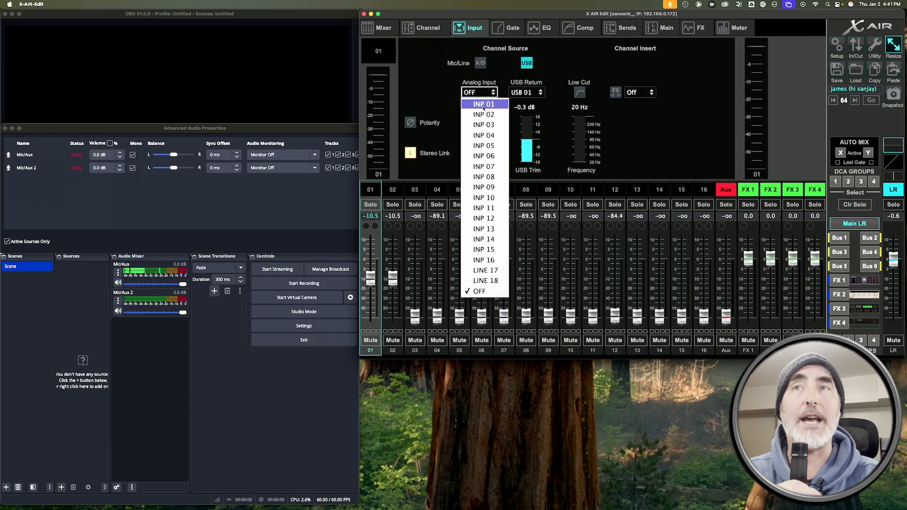
click(483, 105)
click(478, 63)
click(528, 66)
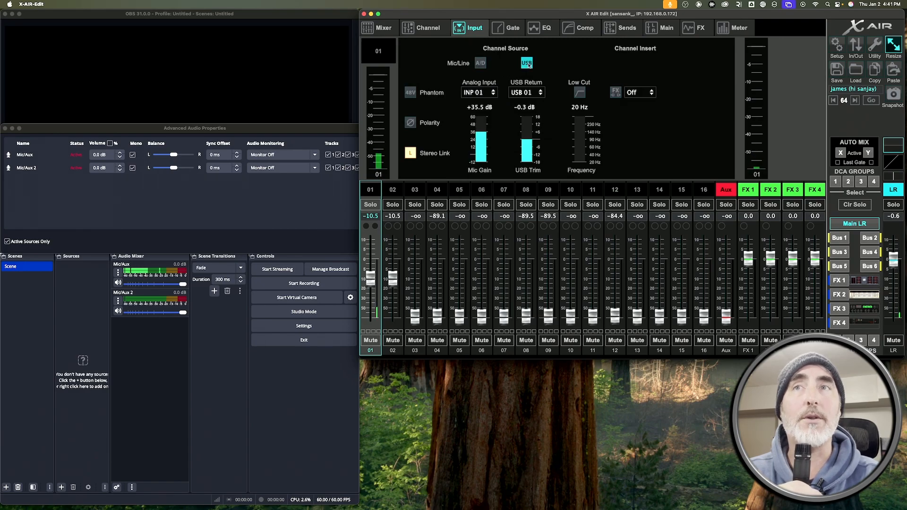
click(484, 94)
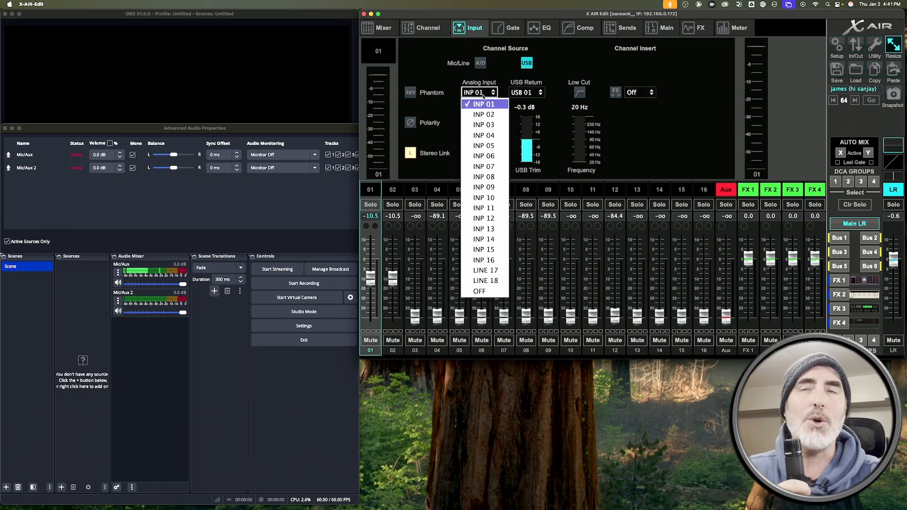
click(479, 291)
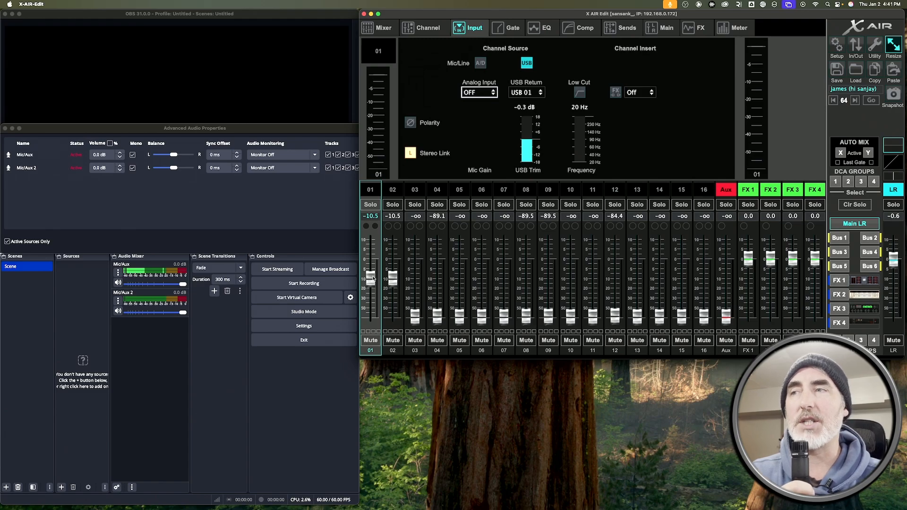
Step: Set Mic/Aux monitoring to Monitor and Output in OBS and lower the linked channel 01/02 fader in X AIR Edit to about -39 dB
click(268, 155)
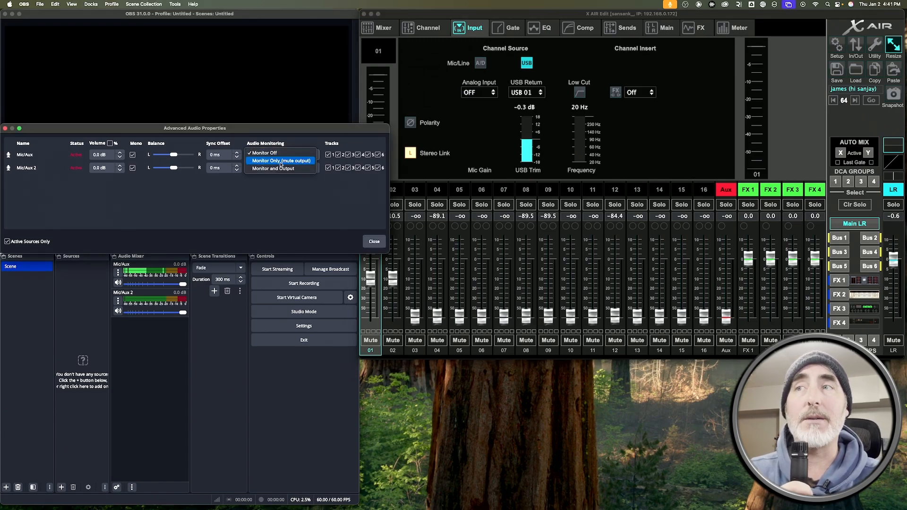
click(280, 171)
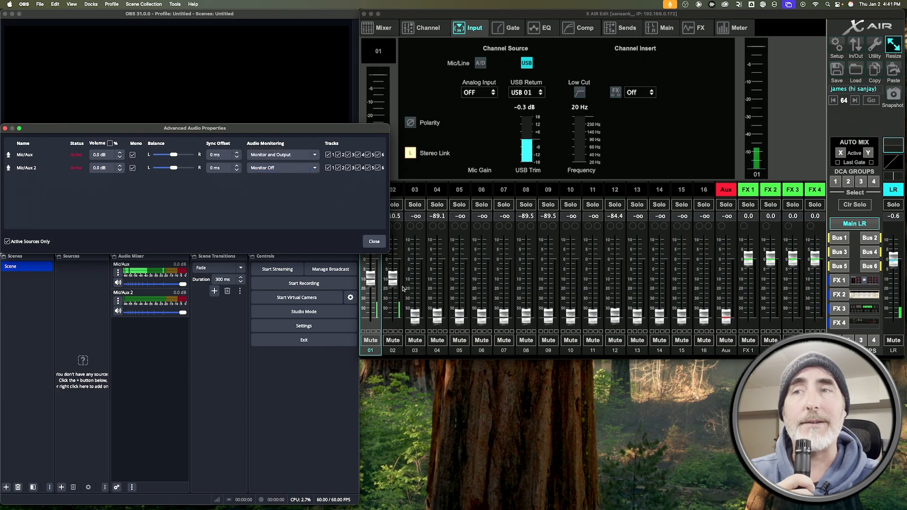
drag(393, 278, 395, 302)
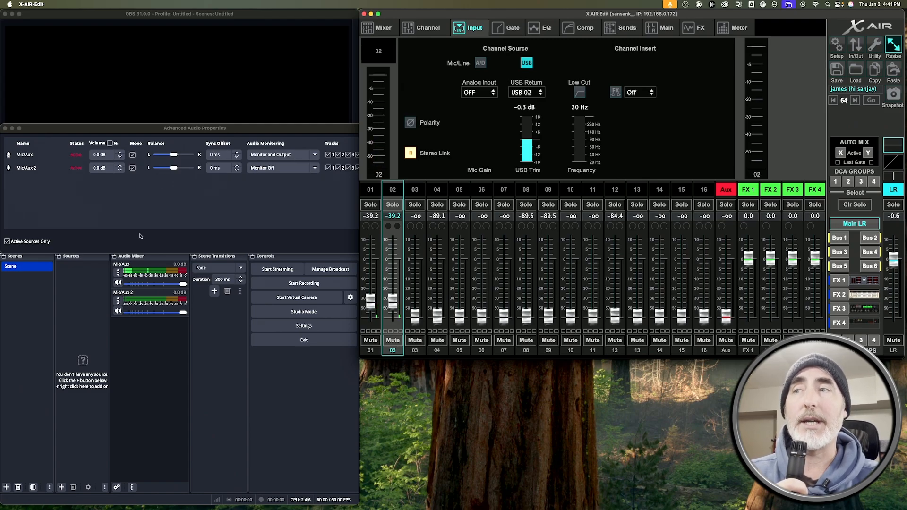
click(273, 155)
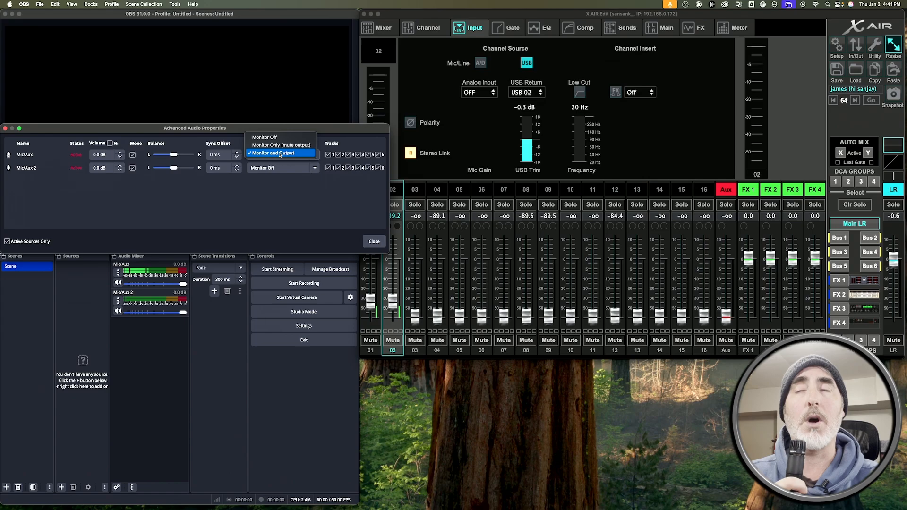
click(280, 155)
Step: Raise the linked channel 01/02 fader to about -0.7 dB, set the main LR fader to about -1.8 dB, and pull channels 01/02 down to -oo
drag(392, 304, 392, 289)
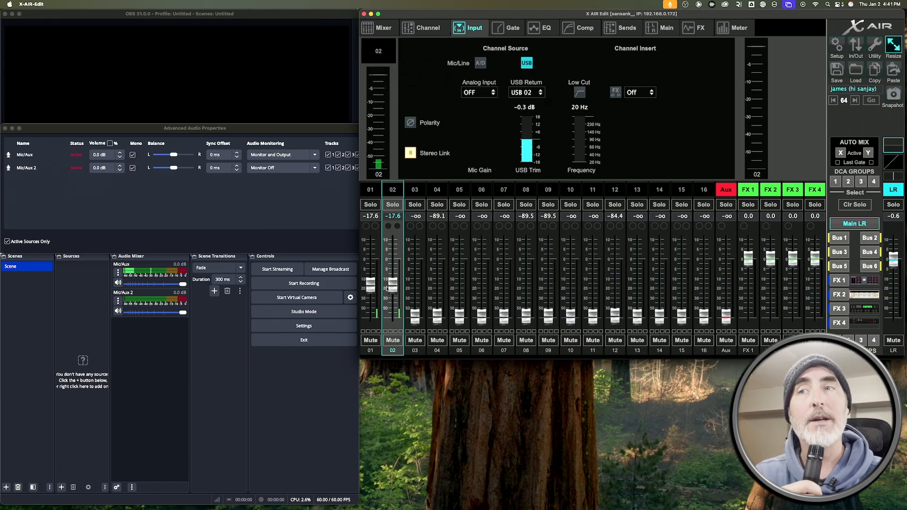
drag(386, 289, 398, 263)
mouse_move(893, 257)
mouse_down()
mouse_move(893, 287)
mouse_move(893, 249)
mouse_move(894, 278)
mouse_move(893, 266)
mouse_up()
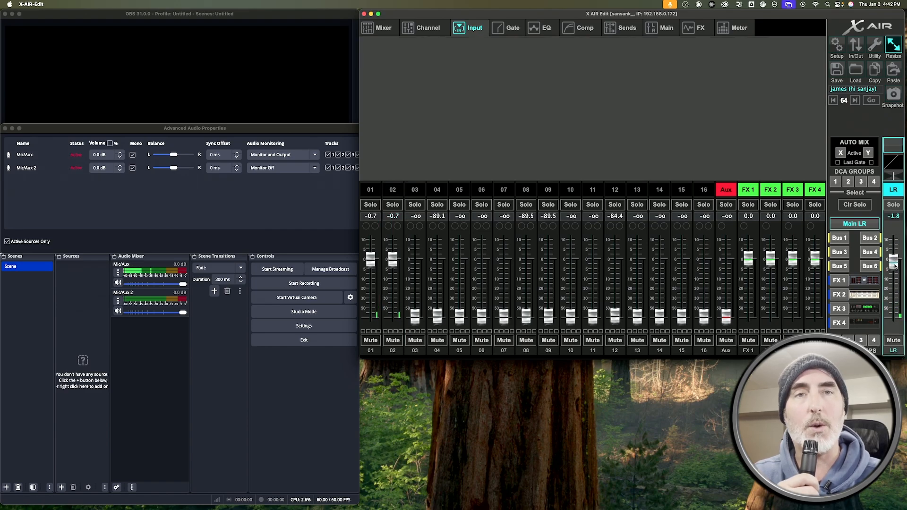
drag(393, 259, 394, 322)
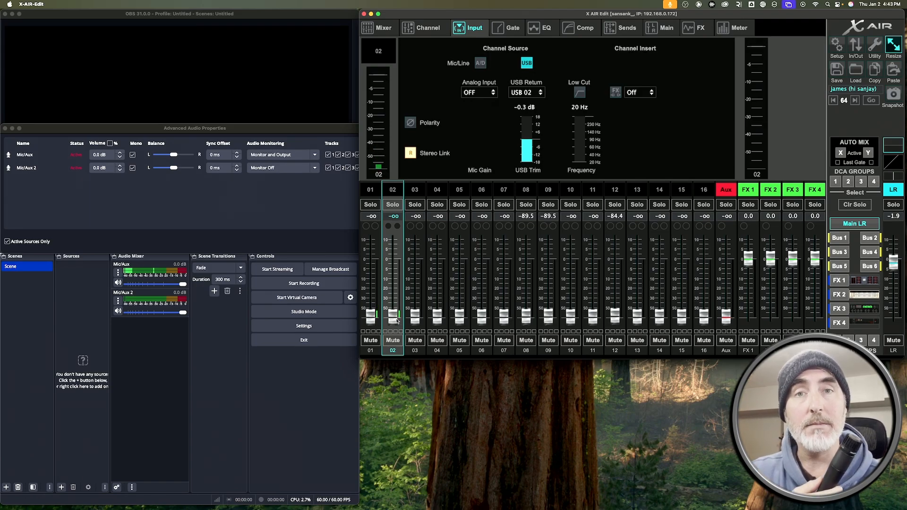
Step: Examine the channel source, analog input and USB return settings of channel 01
click(371, 191)
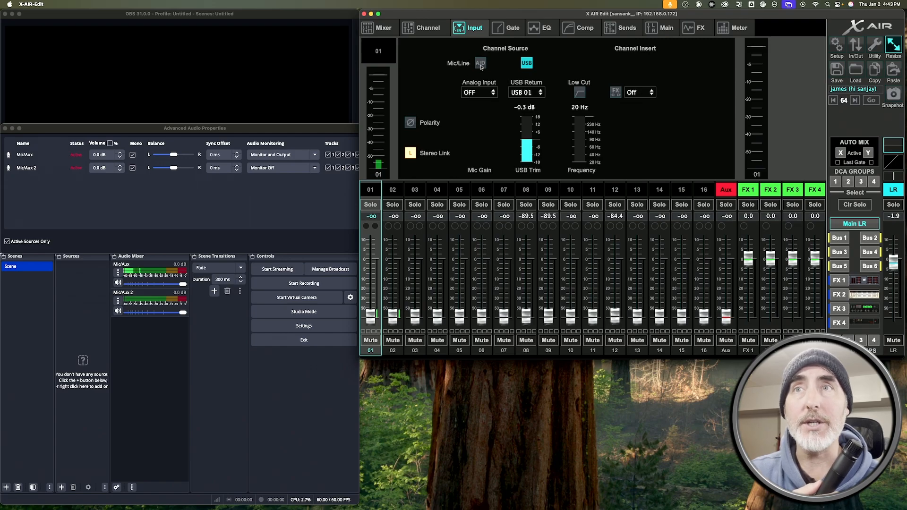
click(481, 93)
click(482, 94)
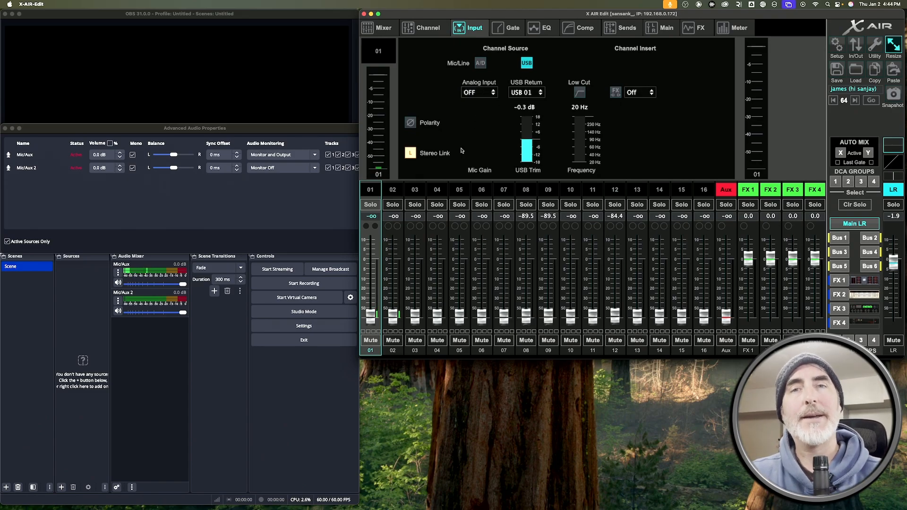
click(467, 93)
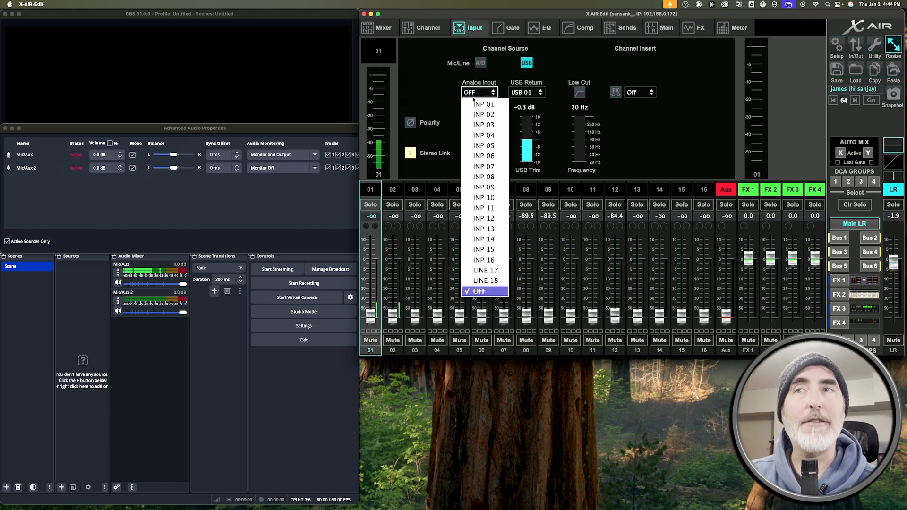
click(372, 191)
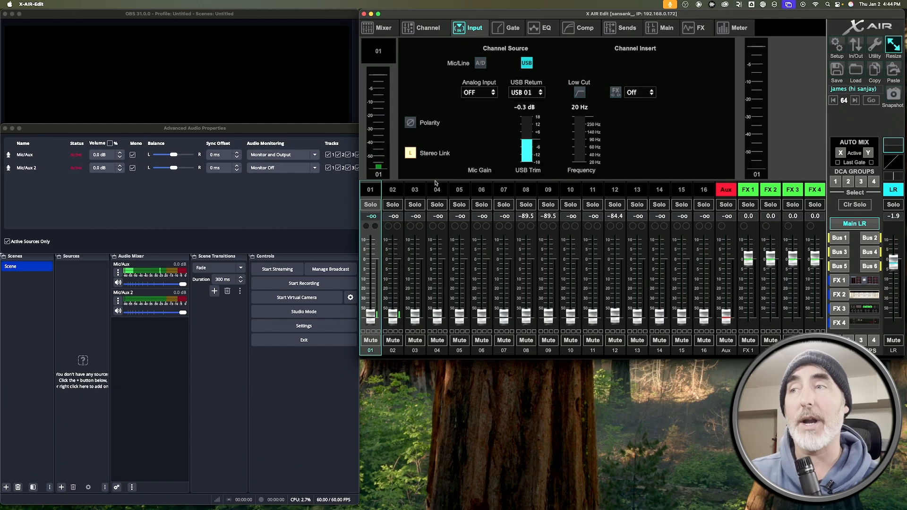
Step: Review the device and channel assignments in the Mic/Aux properties in OBS, cancel them, and return to channel 01 in X AIR Edit
click(118, 273)
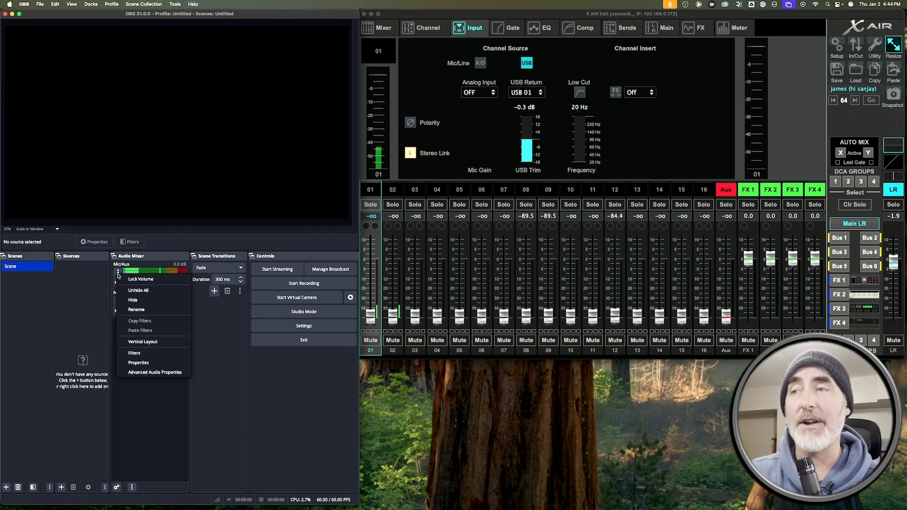
click(148, 362)
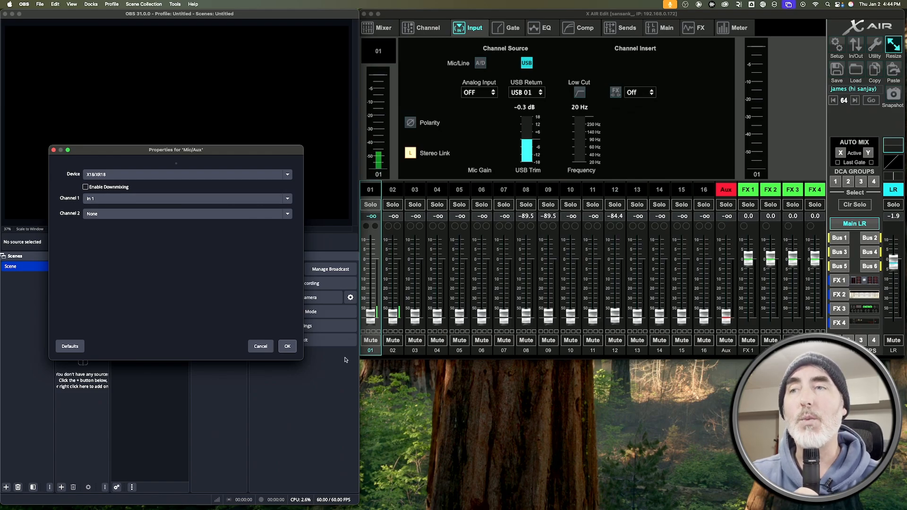
click(260, 347)
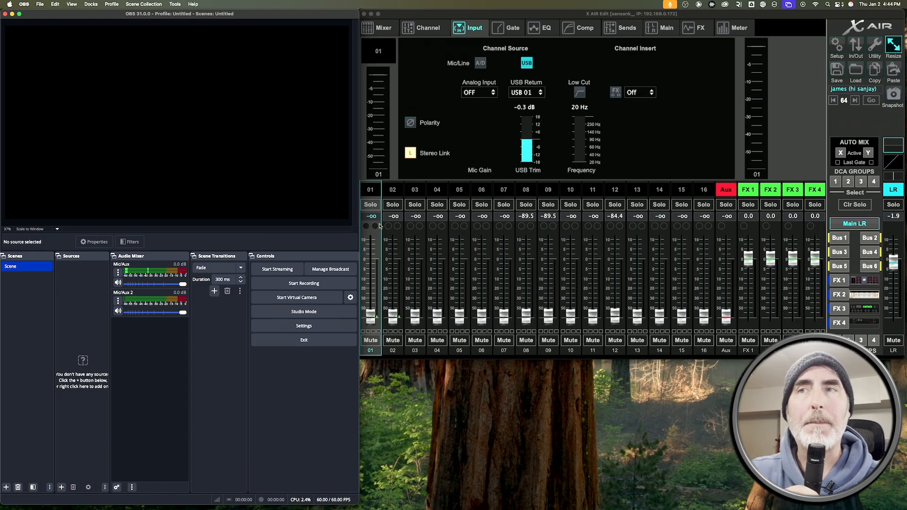
click(374, 192)
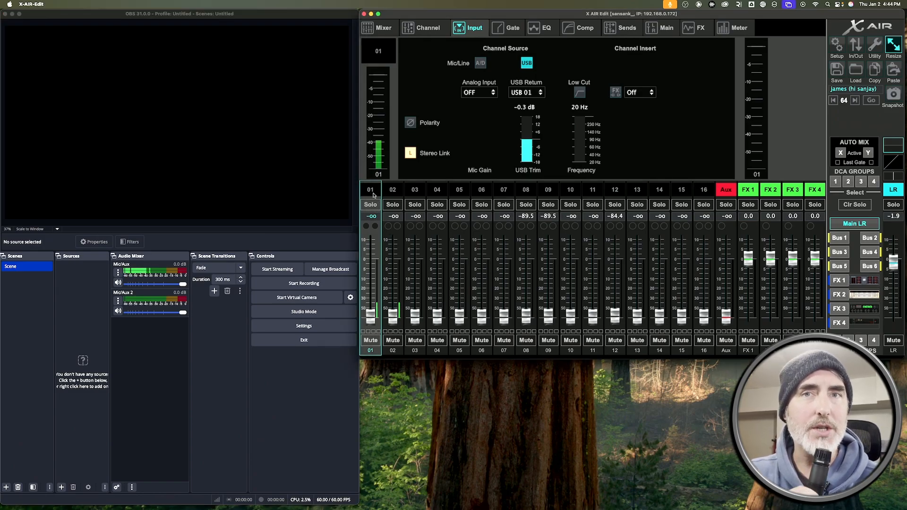
Step: Switch channel 01's source to the A/D mic/line input and back to USB
click(480, 64)
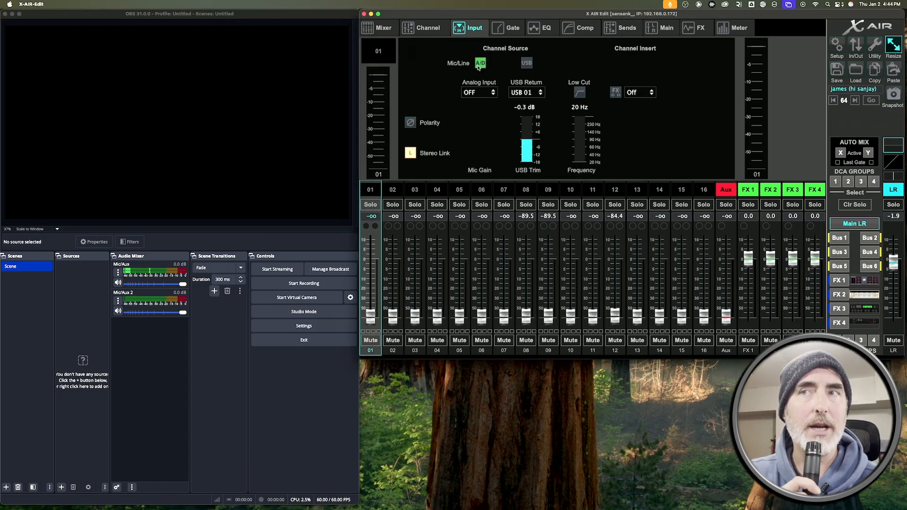
click(525, 64)
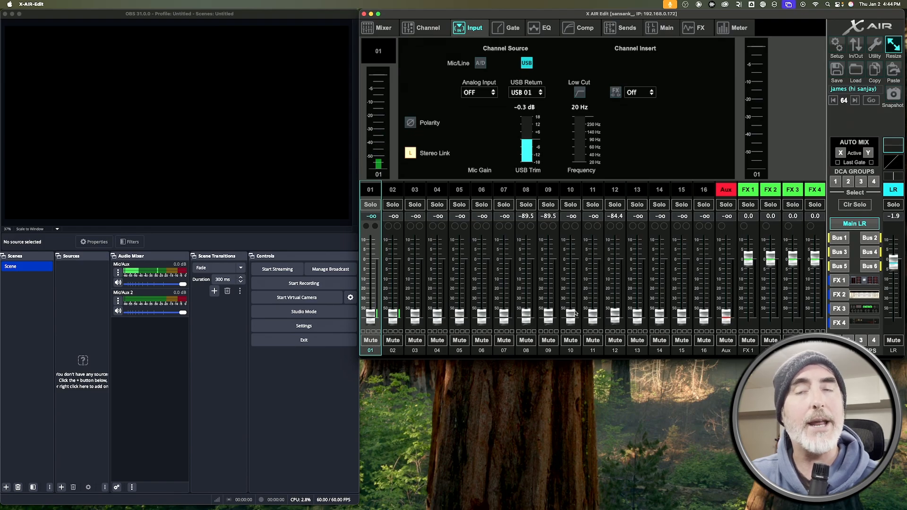
Step: Set channel 03's analog input to INP 01, its fader to about -0.3 dB and its mic gain to about -11 dB
click(415, 193)
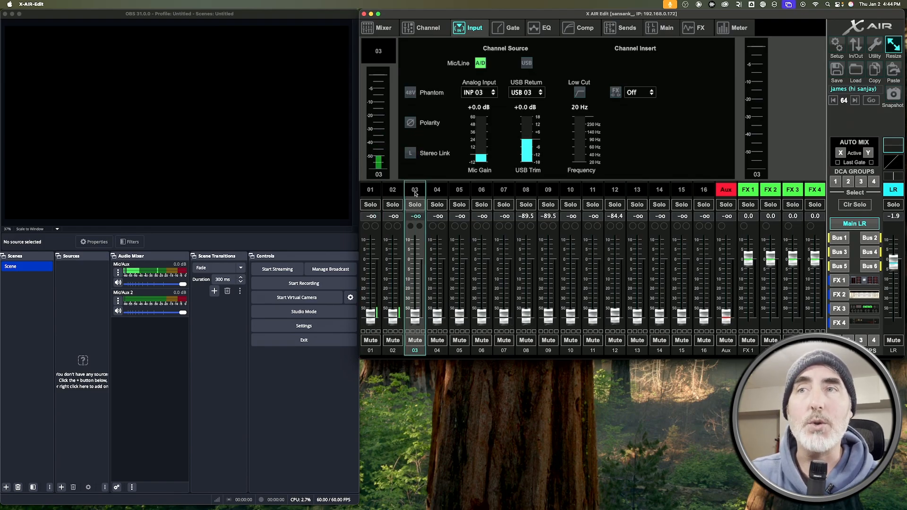
click(478, 93)
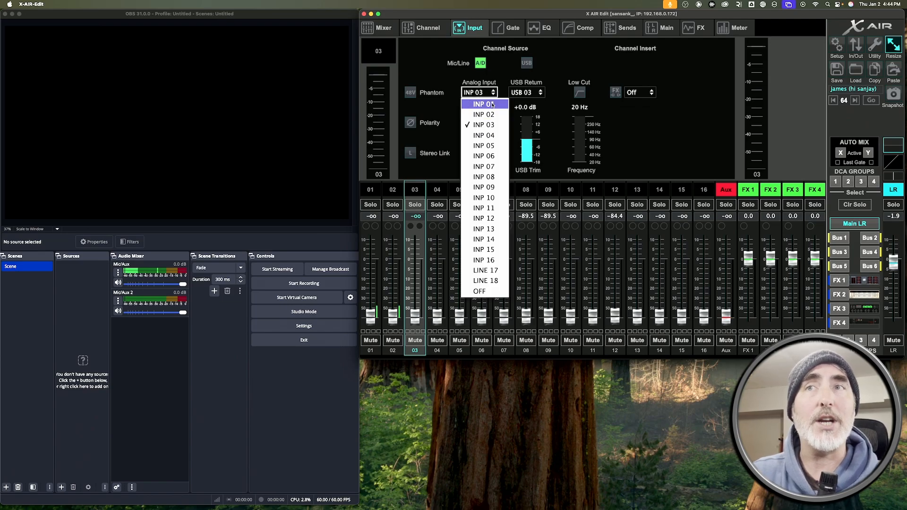
click(470, 102)
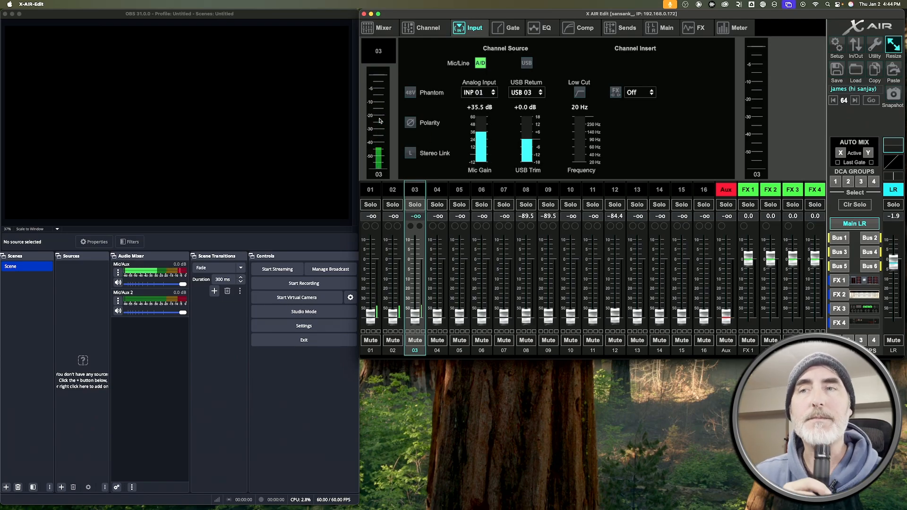
drag(415, 317, 418, 261)
drag(481, 133, 482, 211)
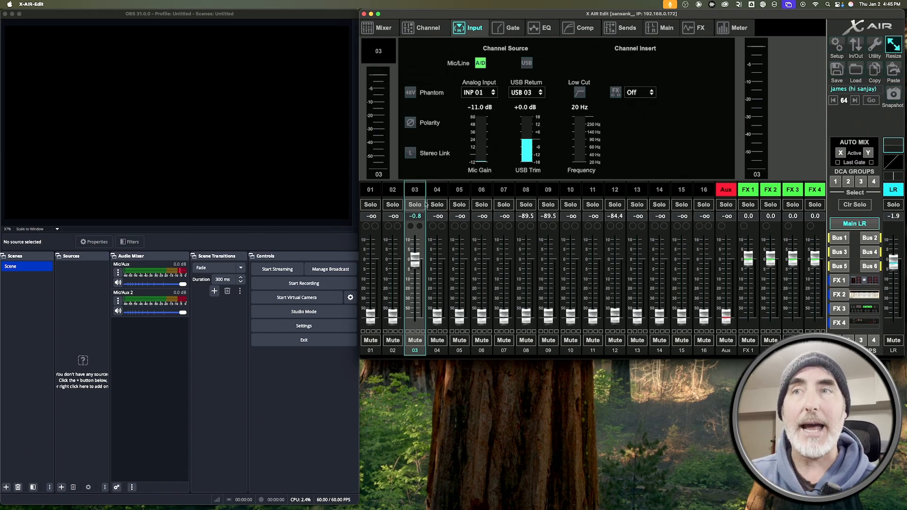
mouse_move(415, 260)
mouse_down()
mouse_move(415, 289)
mouse_move(416, 250)
mouse_move(416, 262)
mouse_up()
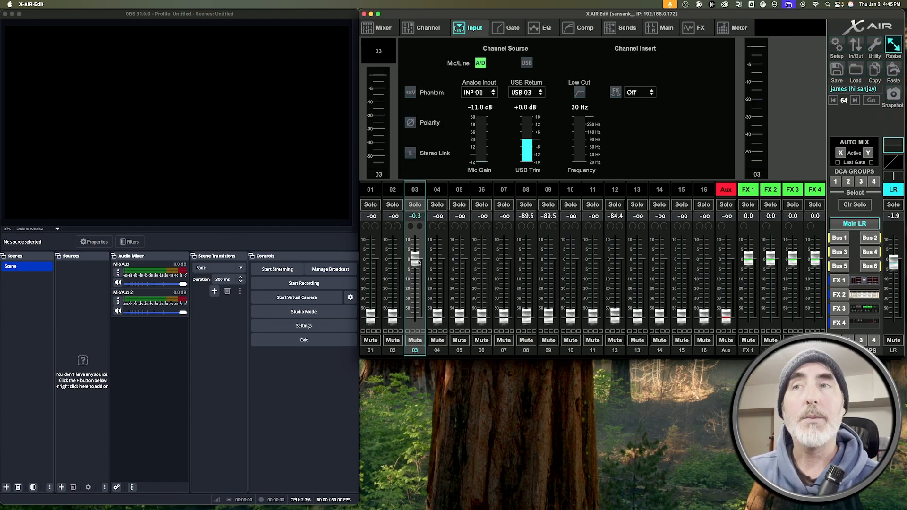
Step: Set channel 01's source to A/D with analog input INP 01 and raise its mic gain to about +34.5 dB
click(372, 194)
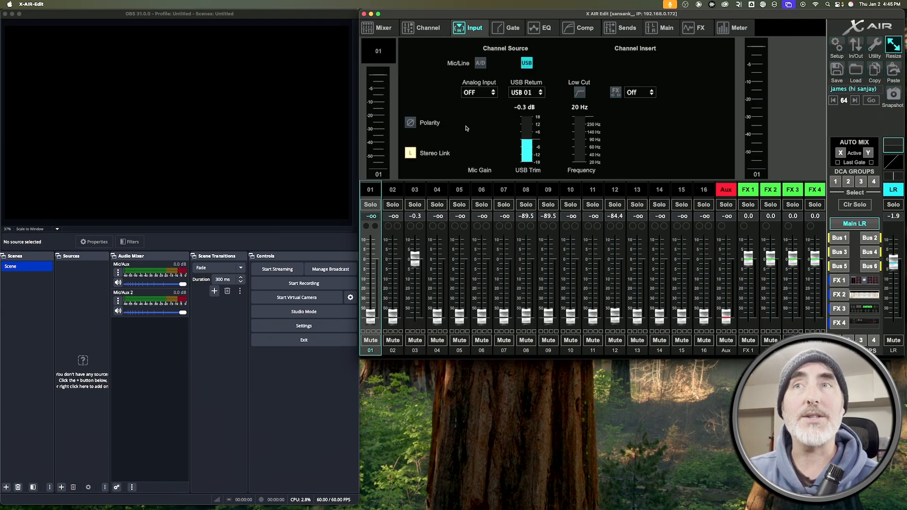
click(481, 64)
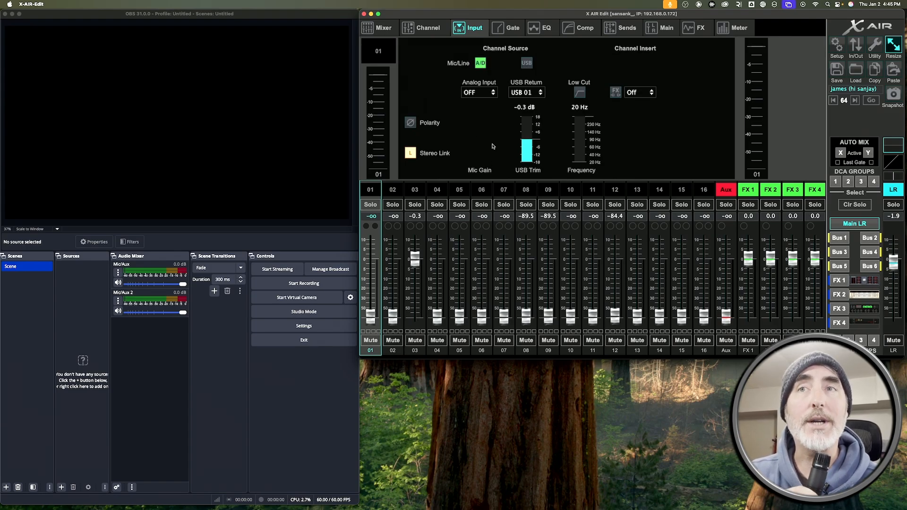
click(481, 93)
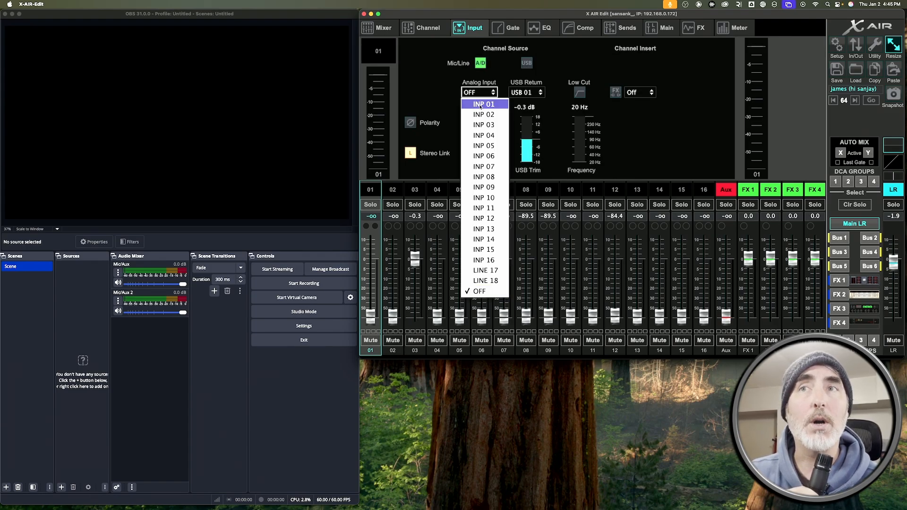
click(480, 105)
drag(482, 161, 483, 87)
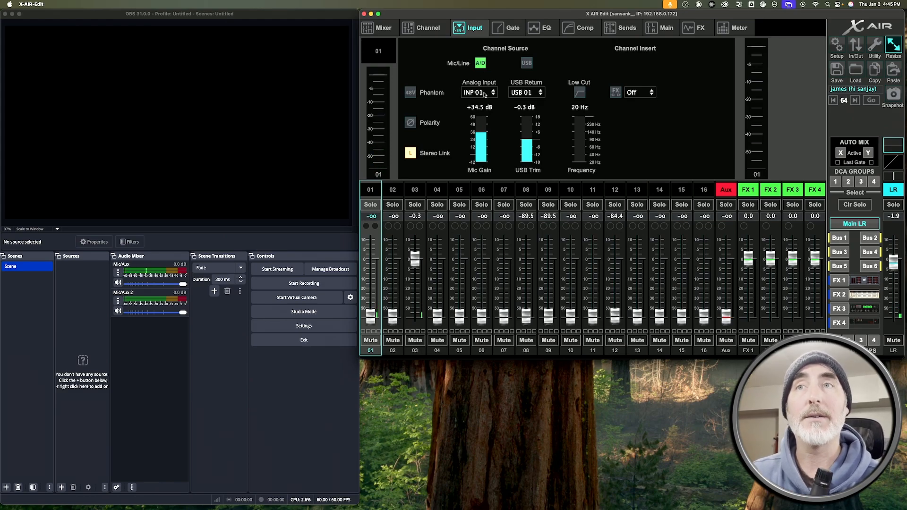
Step: Set channel 01's analog input to OFF and switch its source to USB
click(483, 93)
click(484, 291)
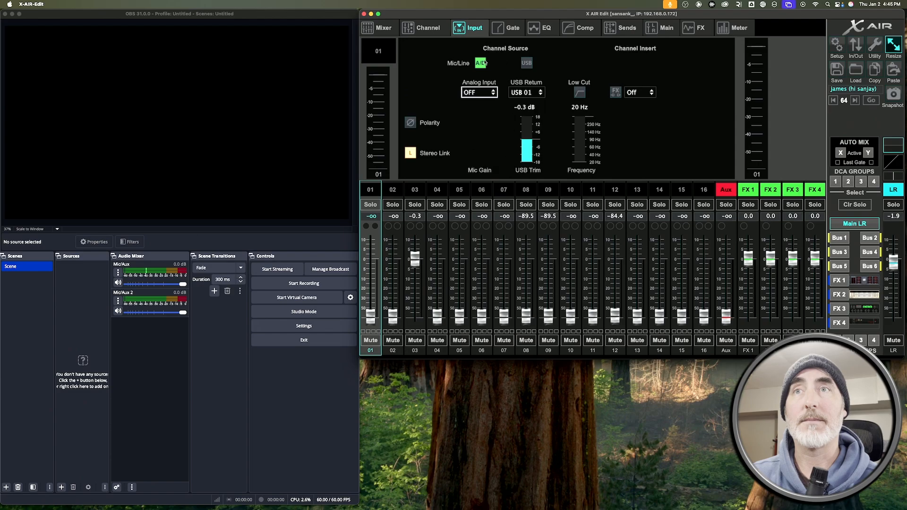
click(527, 63)
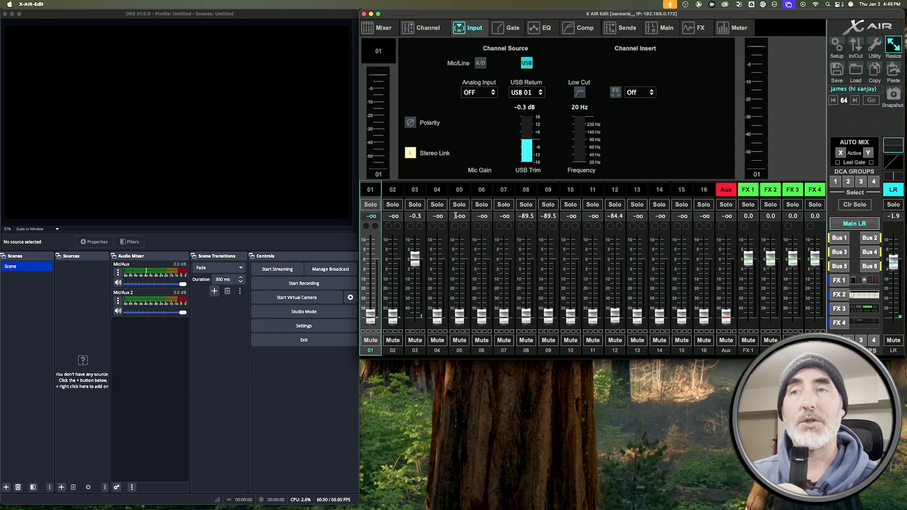
Step: Lower channel 03's fader in small moves to about -2.1 dB and then slightly further
click(416, 259)
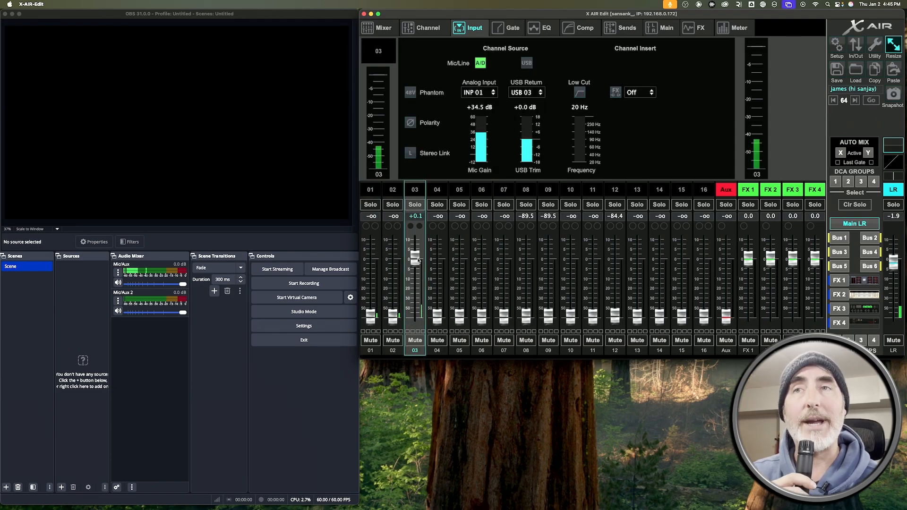
mouse_move(418, 261)
mouse_down()
mouse_move(422, 327)
mouse_move(420, 270)
mouse_up()
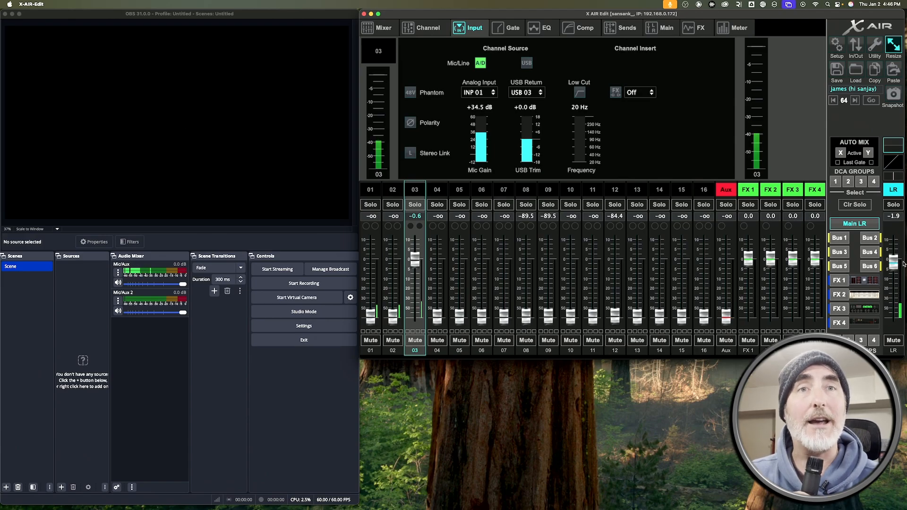
mouse_move(415, 259)
mouse_down()
mouse_move(418, 297)
mouse_move(417, 255)
mouse_move(417, 283)
mouse_move(426, 278)
mouse_move(418, 265)
mouse_up()
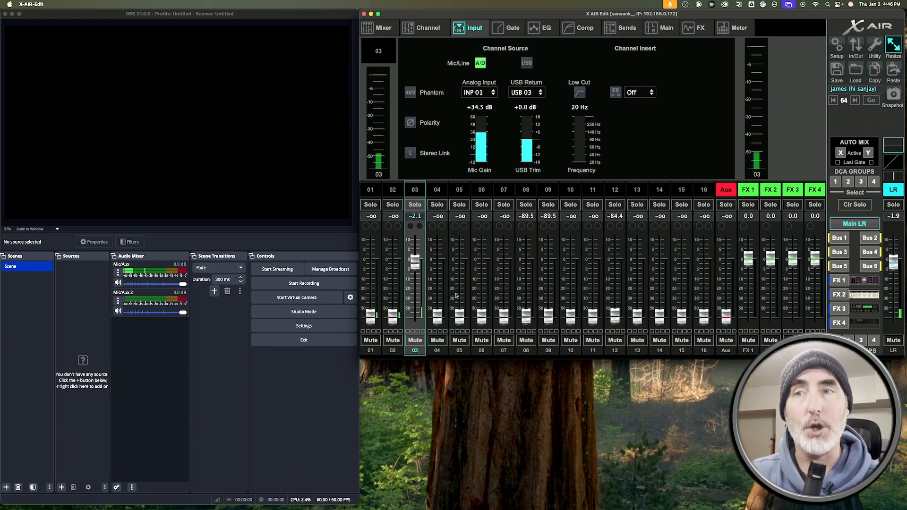
mouse_move(415, 262)
mouse_down()
mouse_move(415, 289)
mouse_move(415, 271)
mouse_up()
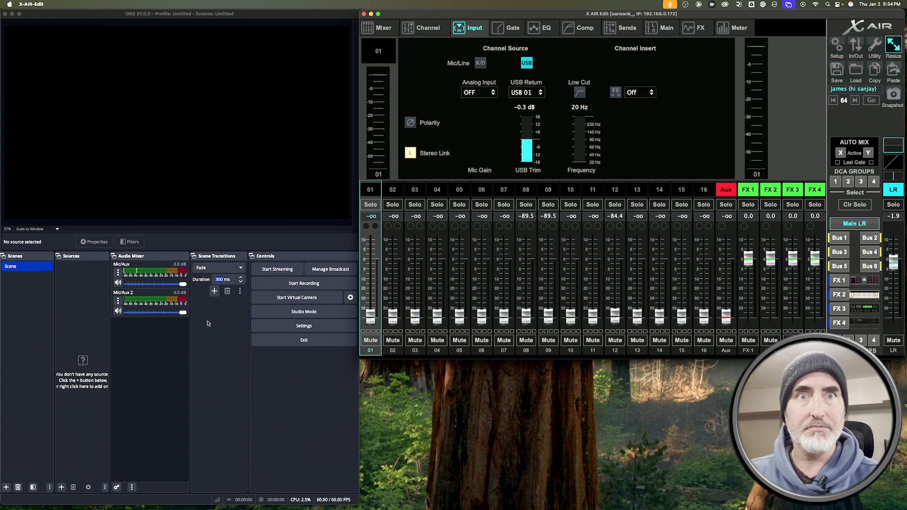
Step: Switch to OBS and set the global Mic/Auxiliary Audio and Mic/Auxiliary Audio 2 devices to Disabled
click(117, 300)
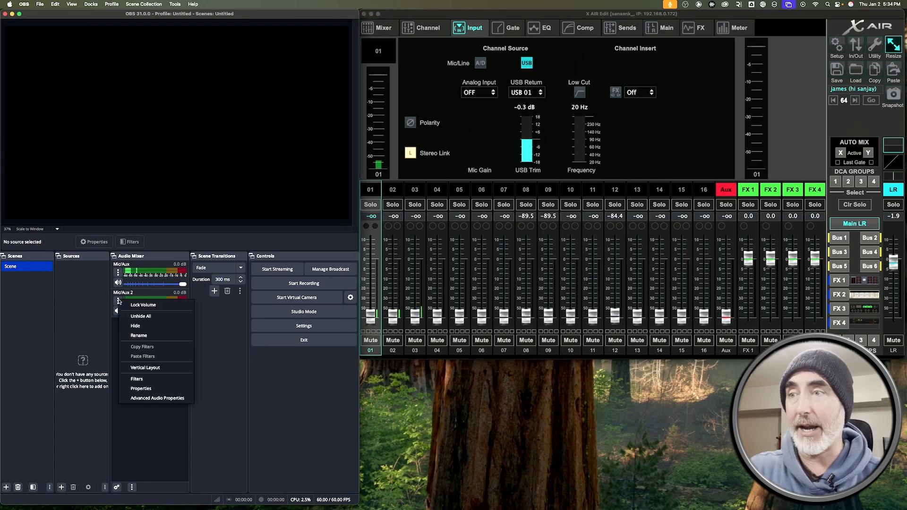
click(114, 325)
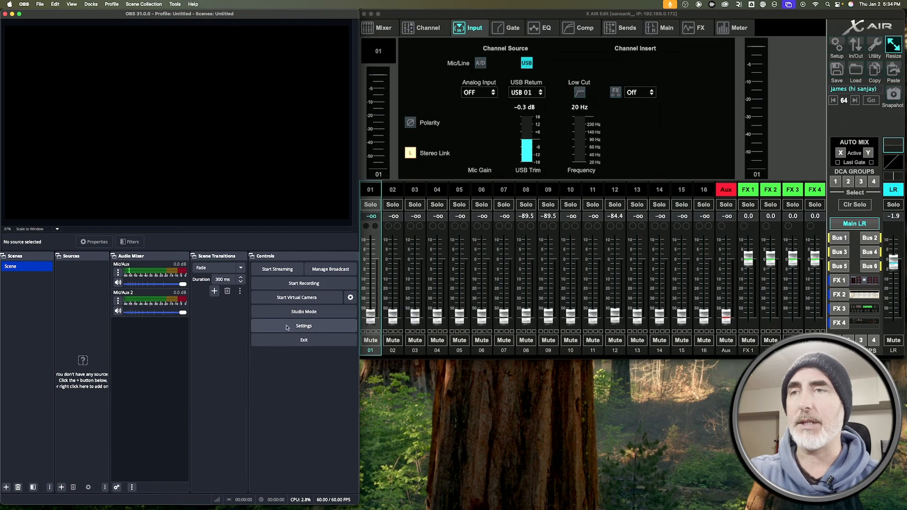
click(286, 327)
click(29, 189)
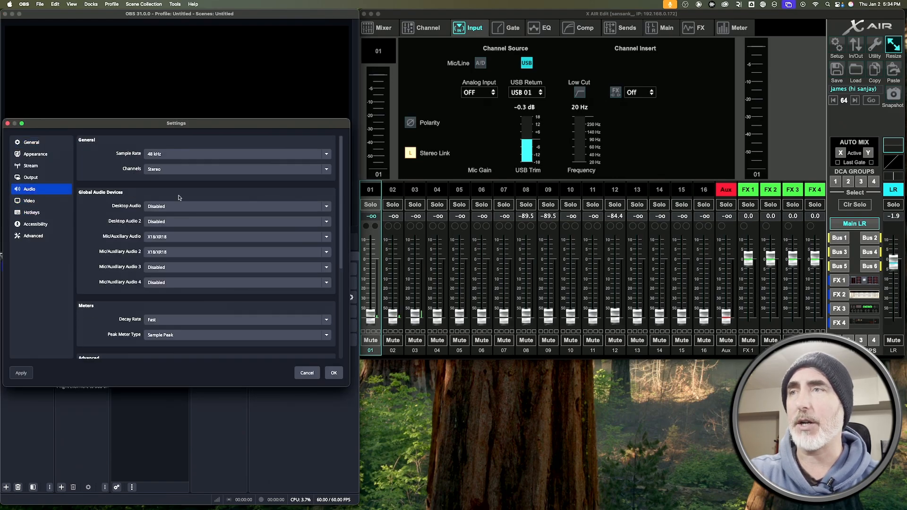
click(172, 237)
click(165, 222)
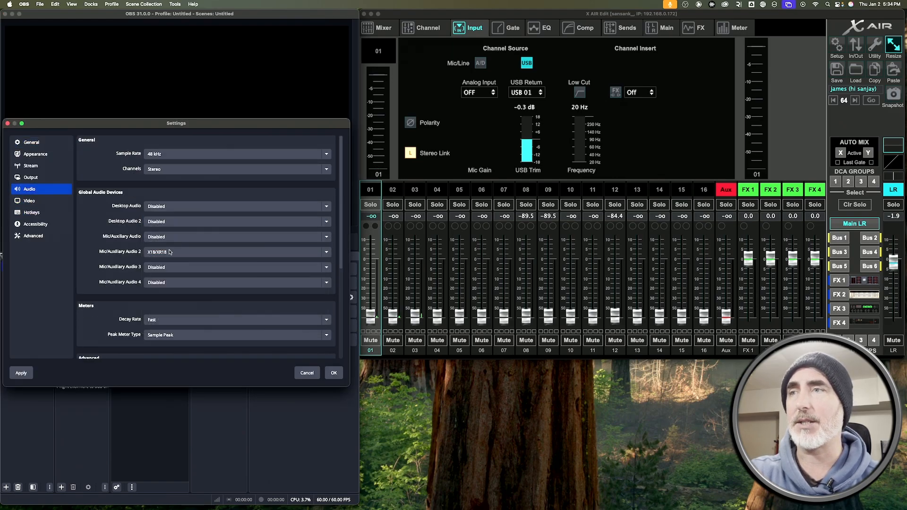
click(169, 253)
click(165, 234)
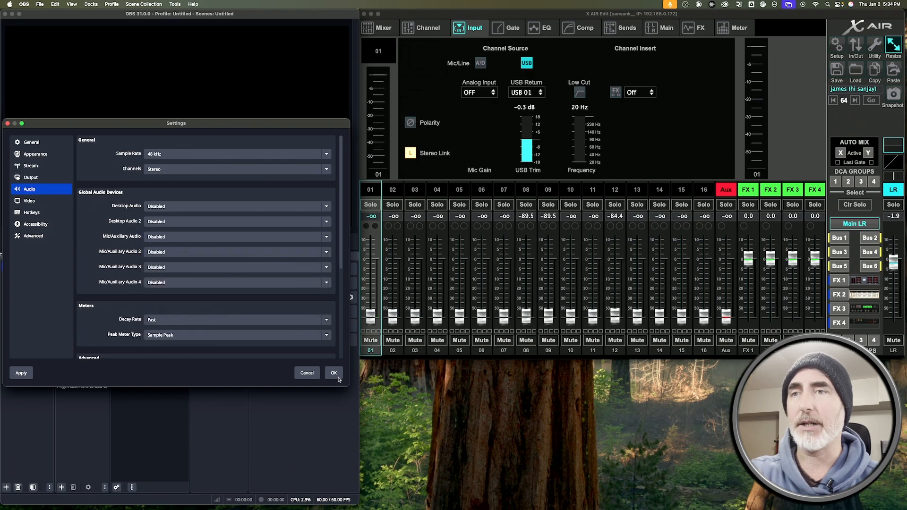
click(333, 373)
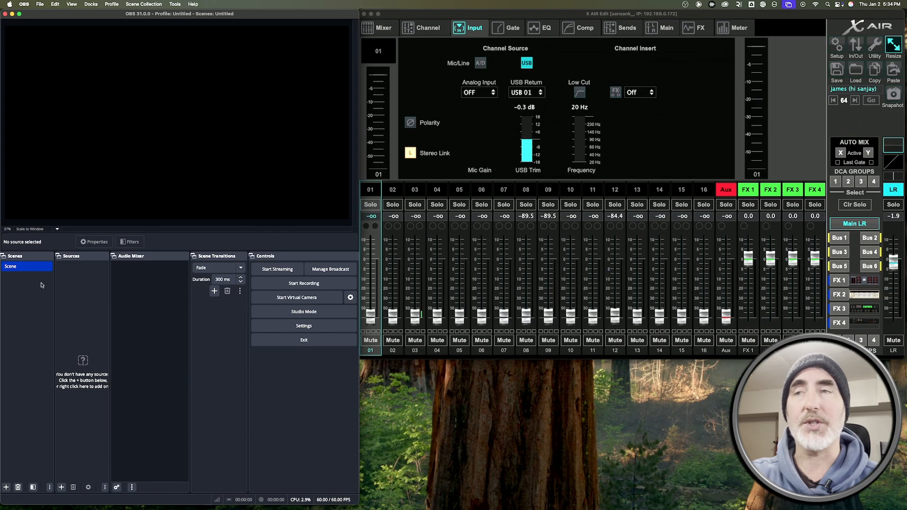
Step: Add a new Audio Input Capture source named MICROPHONE to the scene
right_click(78, 294)
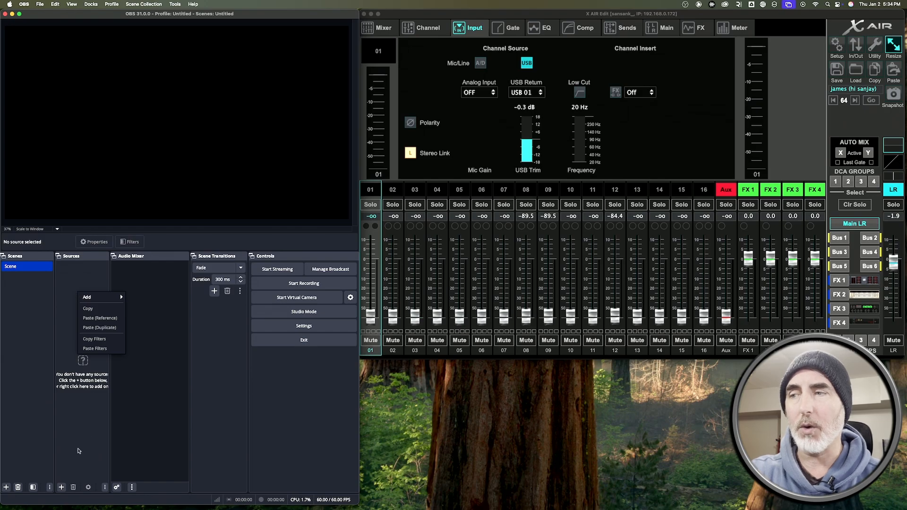
mouse_move(94, 297)
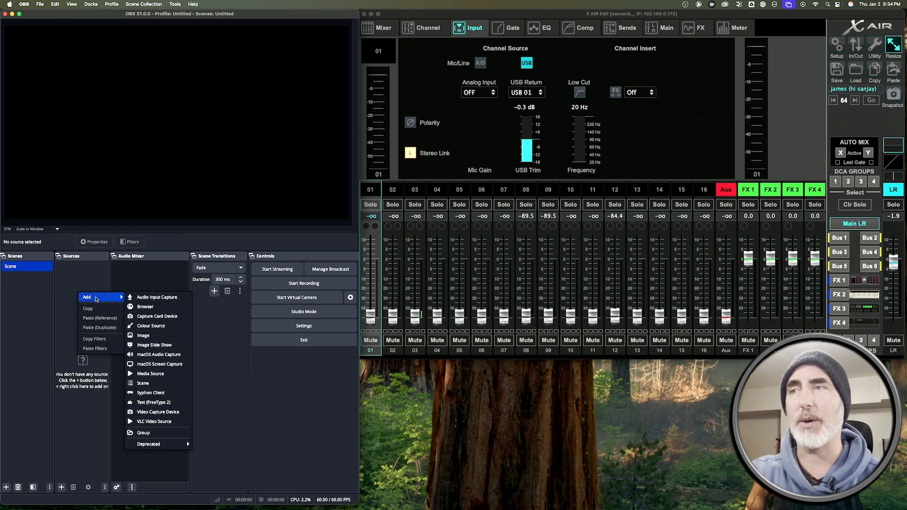
click(153, 299)
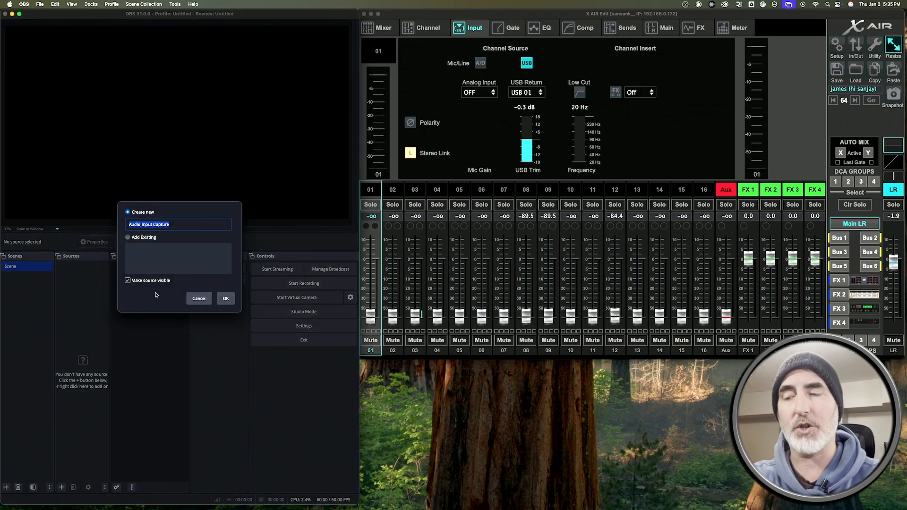
text(Mic)
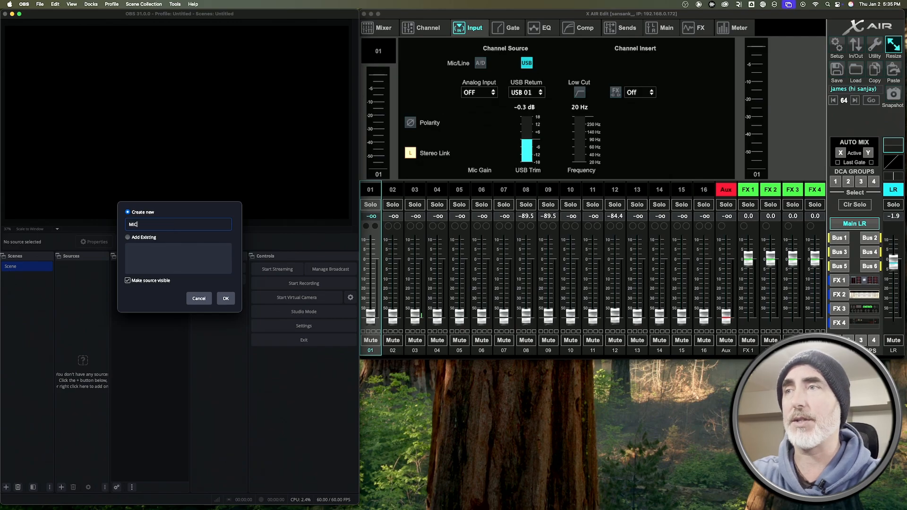
text(ROPHONE)
key(Return)
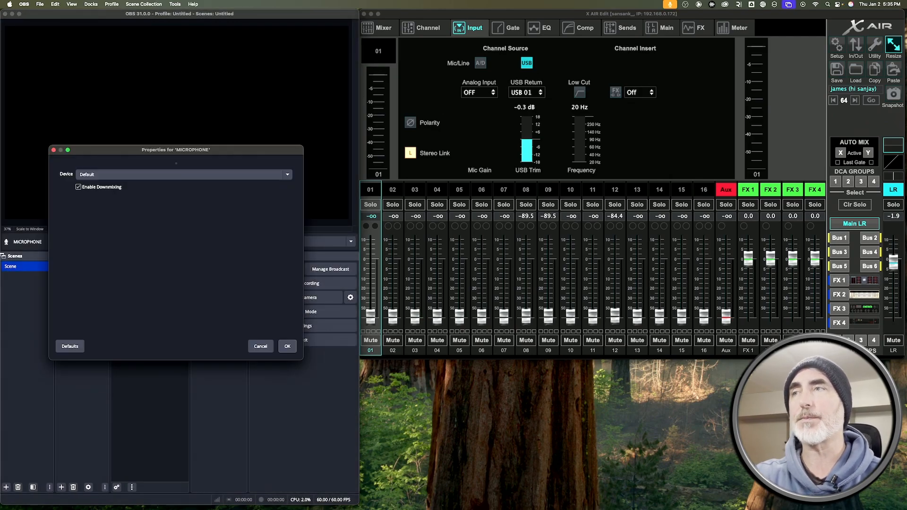
Step: Set MICROPHONE's device to X18/XR18, disable downmixing, and set Channel 2 to None while Channel 1 uses In 1
click(97, 174)
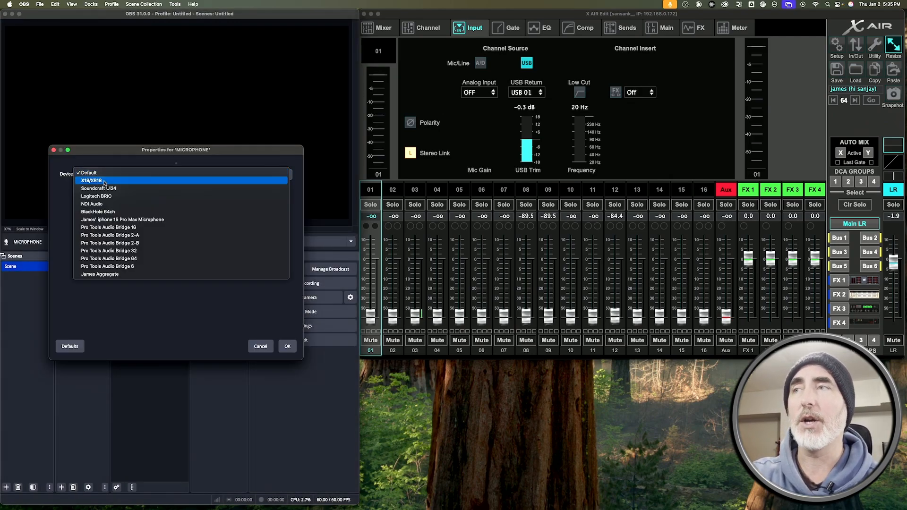
click(90, 180)
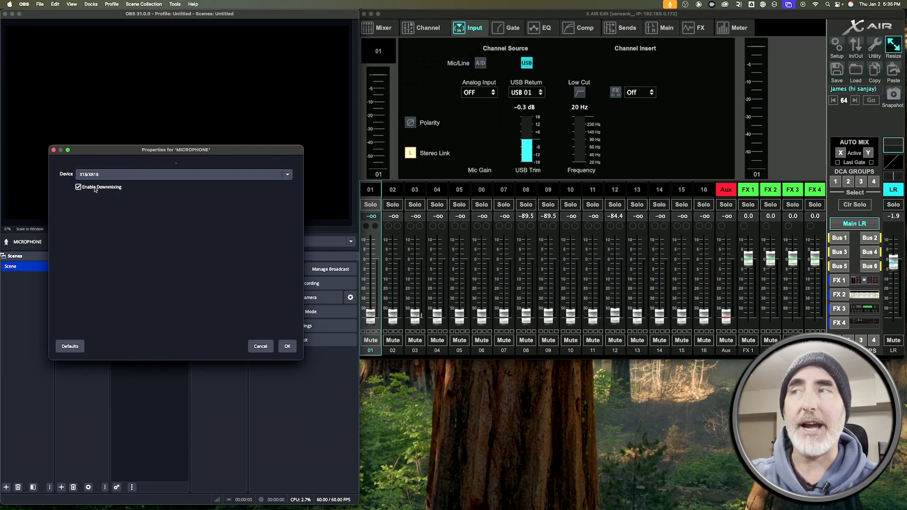
click(95, 188)
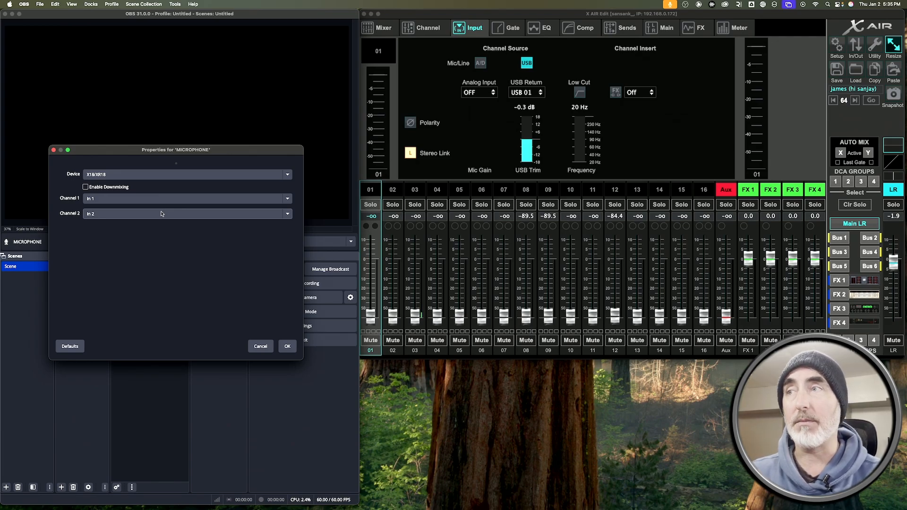
click(98, 215)
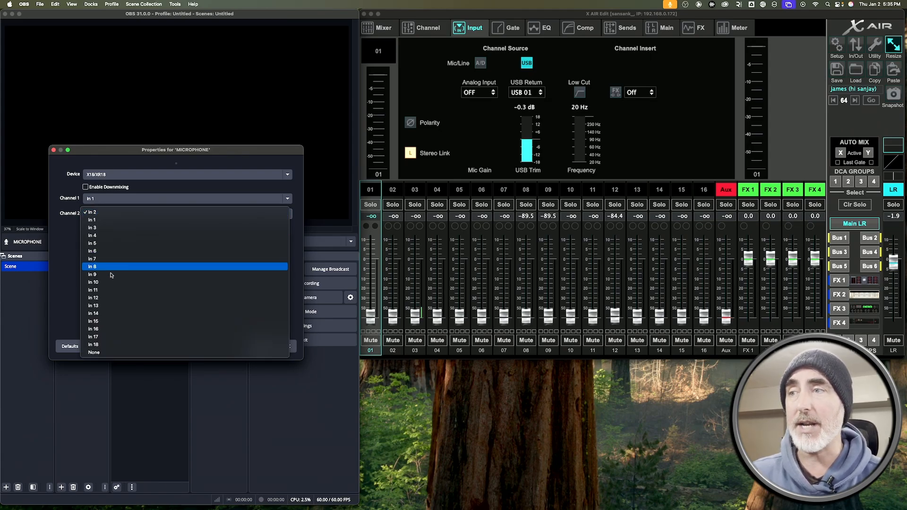
click(97, 352)
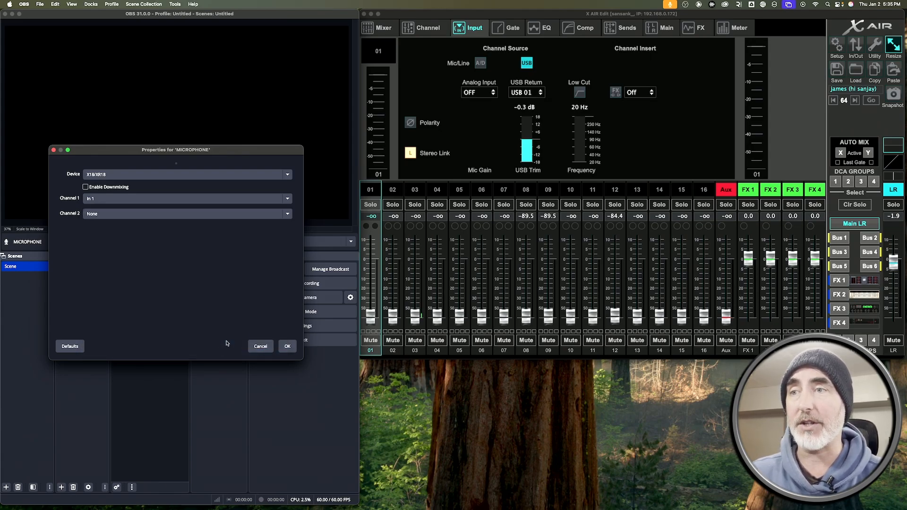
click(293, 350)
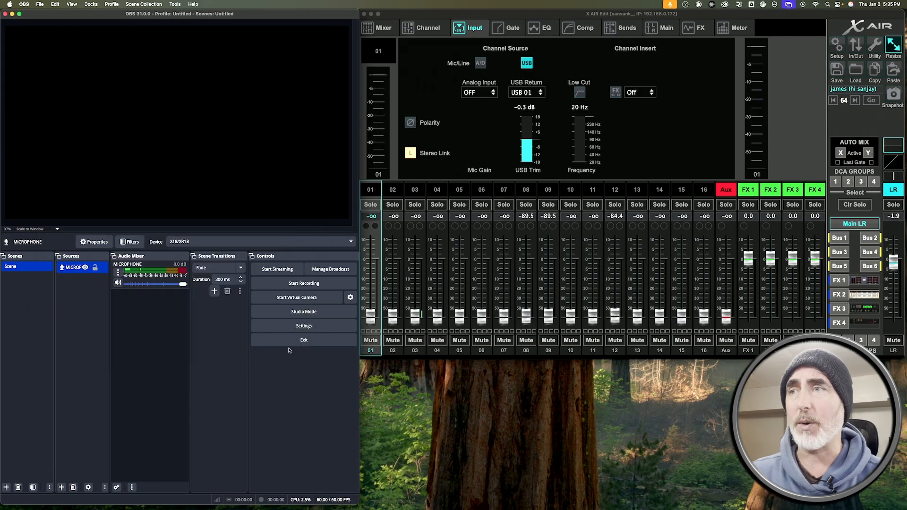
Step: Inspect the MICROPHONE source's advanced audio properties in OBS
right_click(141, 316)
click(166, 341)
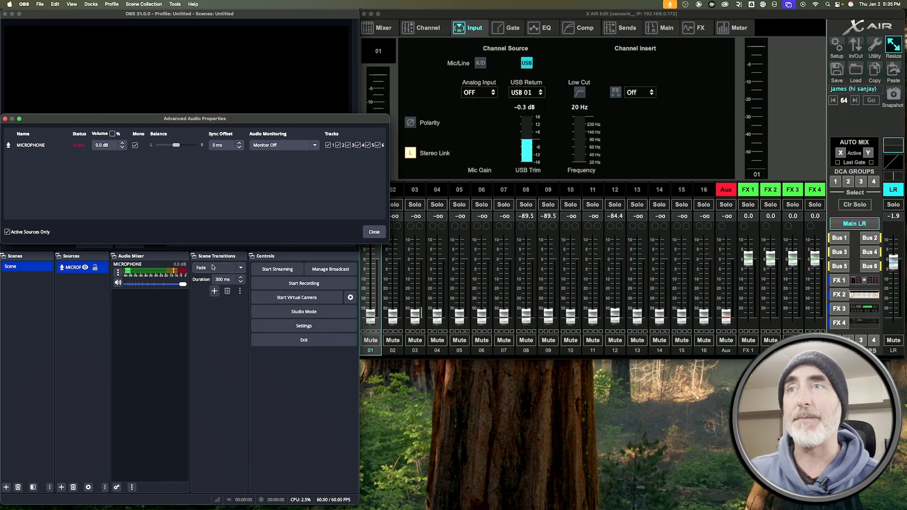
click(374, 232)
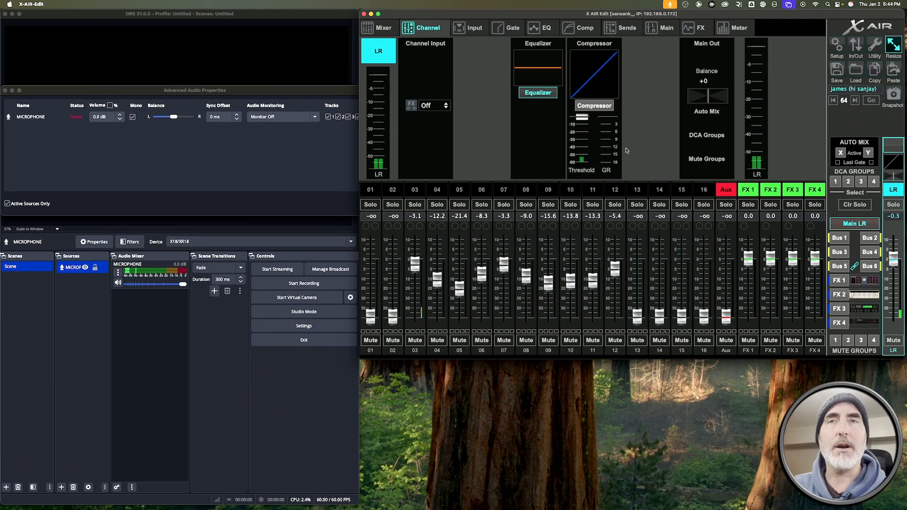
Step: Switch to X AIR Edit and open the In/Out routing matrix for USB Sends
click(856, 46)
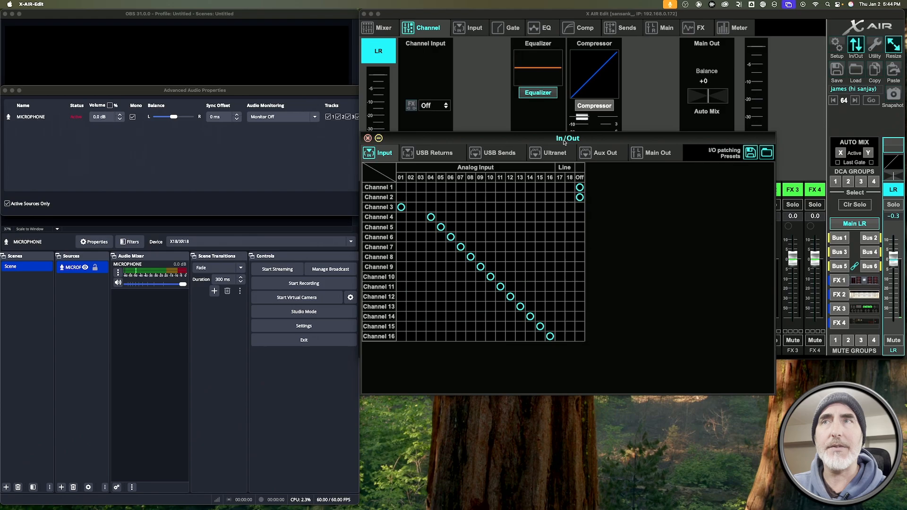
drag(563, 141, 591, 139)
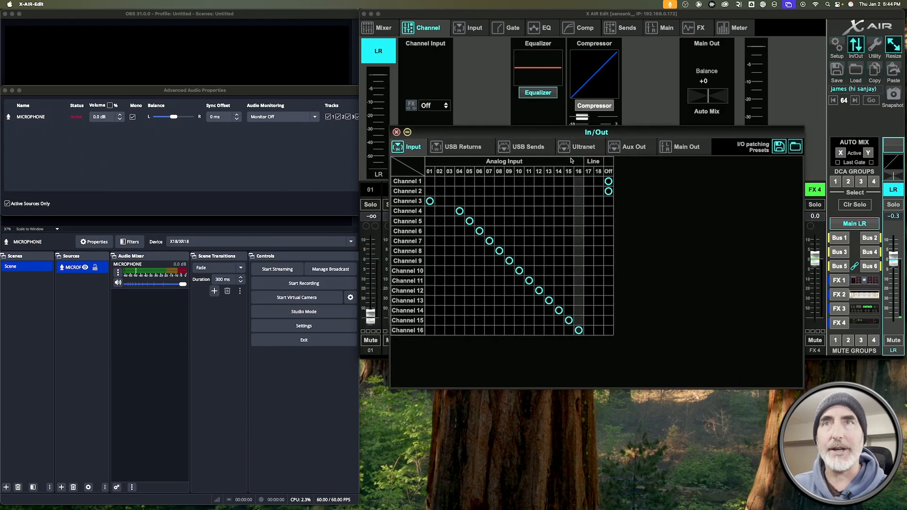
click(529, 147)
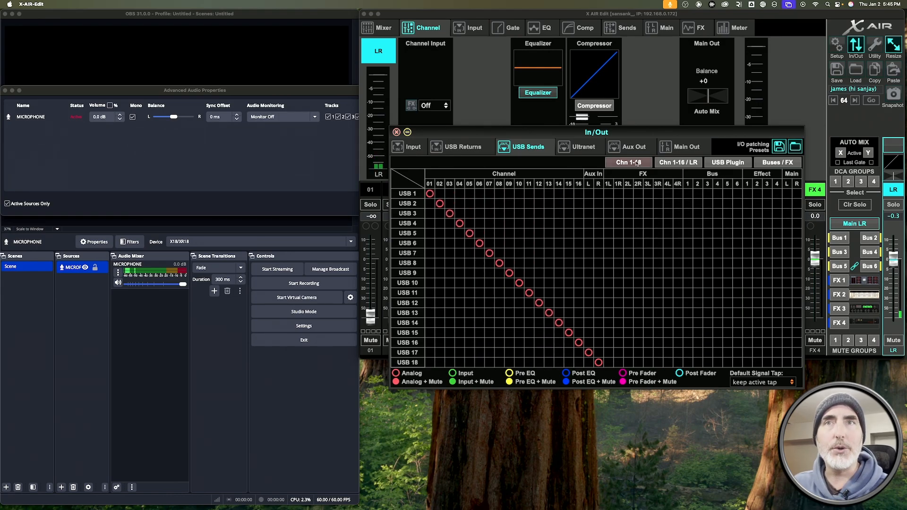
Step: Try the Chn 1-16 / LR preset for the USB sends, check MICROPHONE's input channels in OBS, and restore the Chn 1-18 preset
click(680, 163)
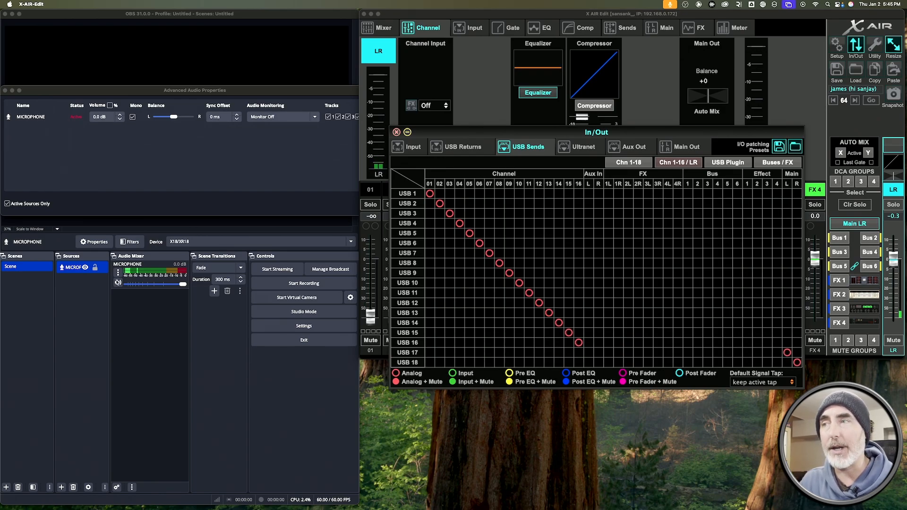
click(117, 273)
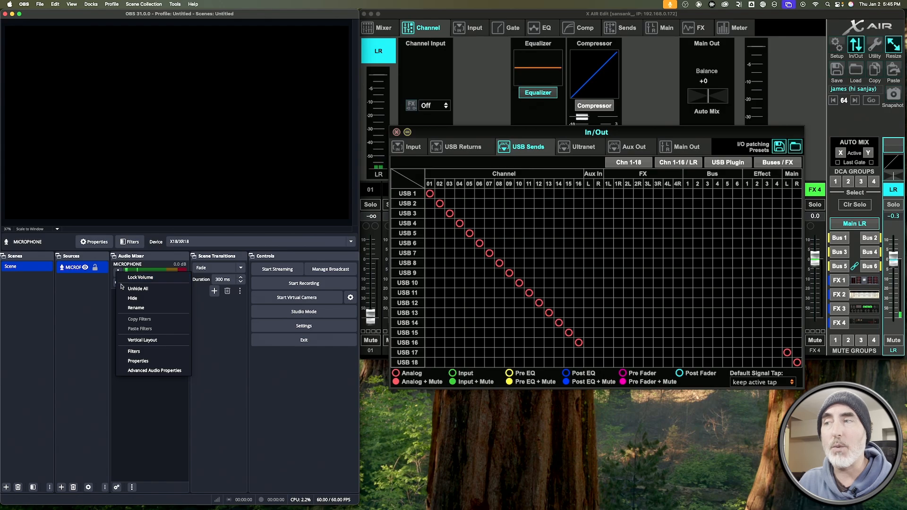
click(138, 360)
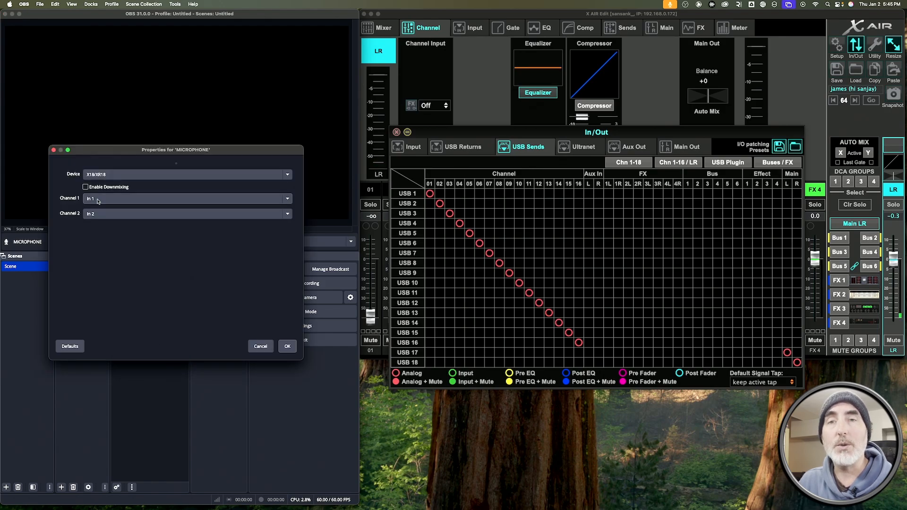
click(260, 346)
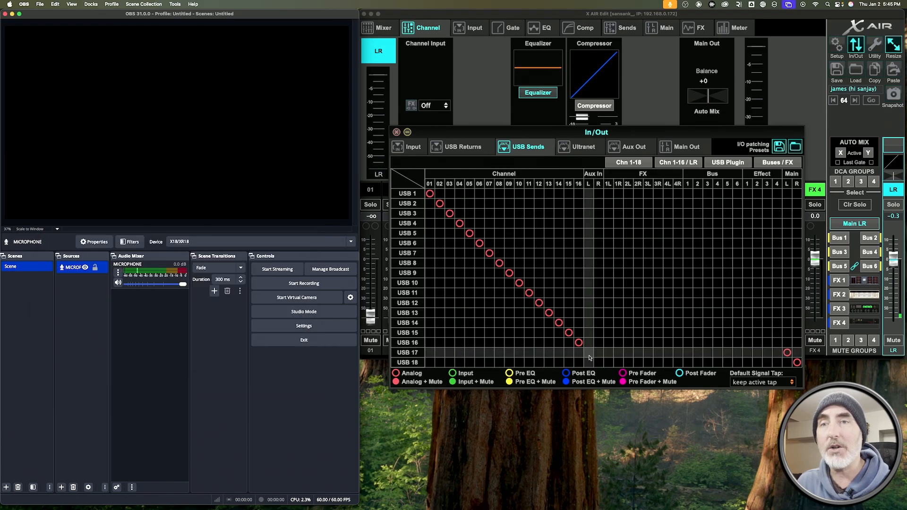
click(629, 162)
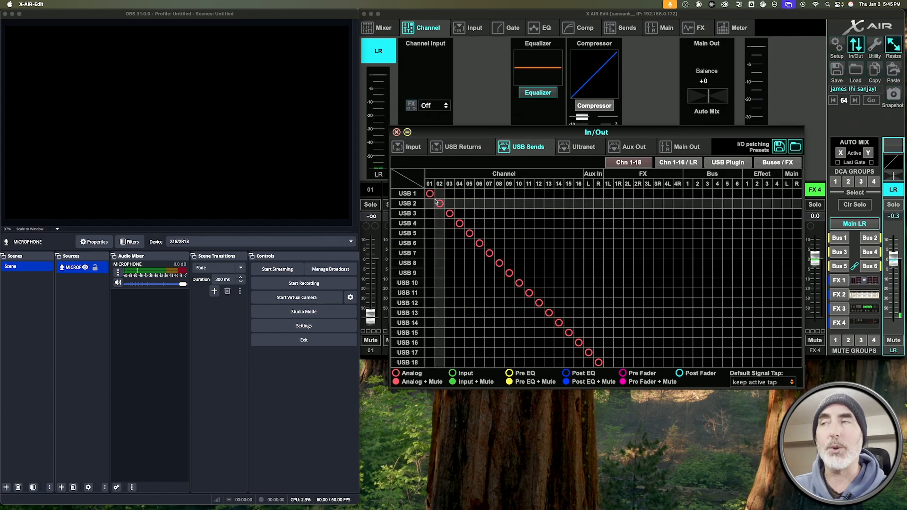
Step: Check MICROPHONE's input channels in OBS, and route Main L and R to USB sends 1 and 2 in X AIR Edit
click(118, 272)
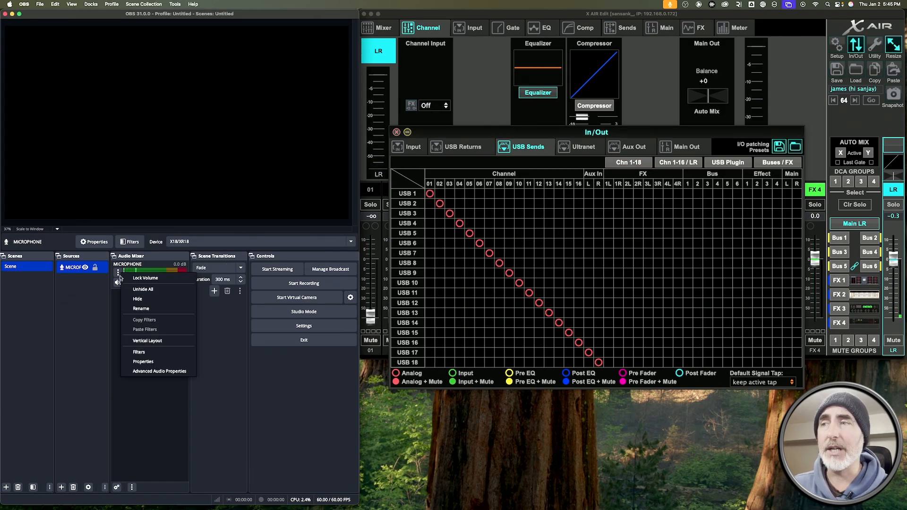
click(144, 361)
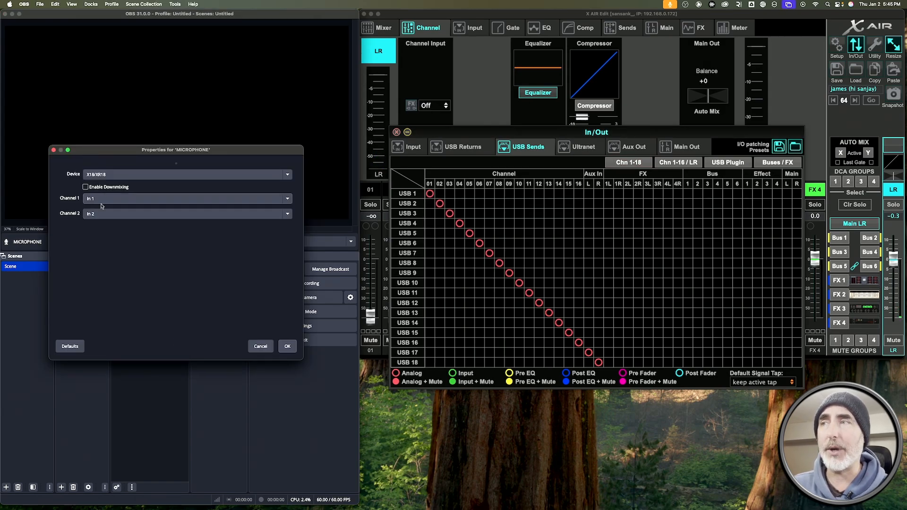
click(259, 345)
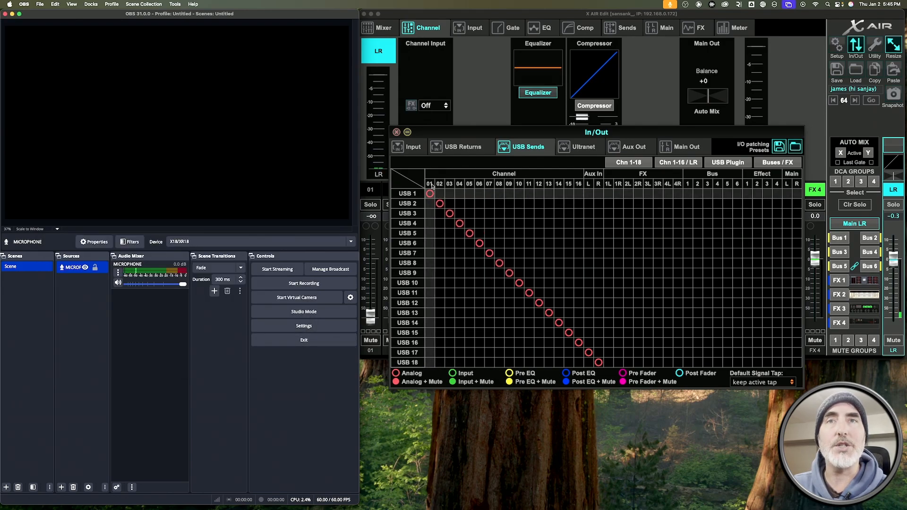
click(787, 194)
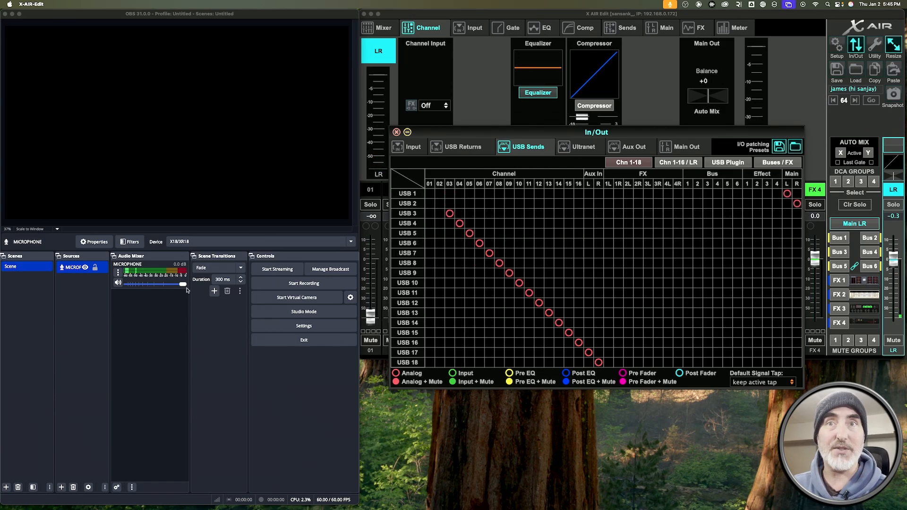
click(397, 133)
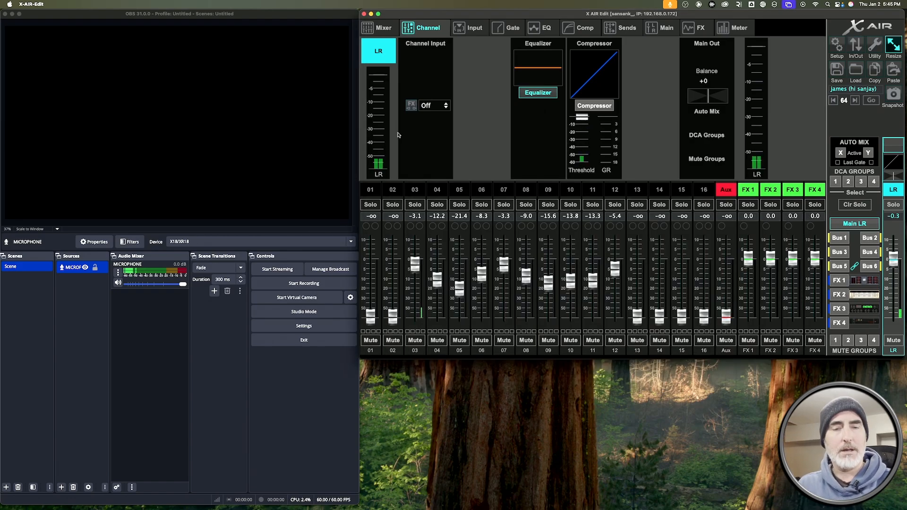
Step: Pull the faders of channels 12 through 03 and the main LR fader all the way down to -oo
drag(614, 268, 615, 318)
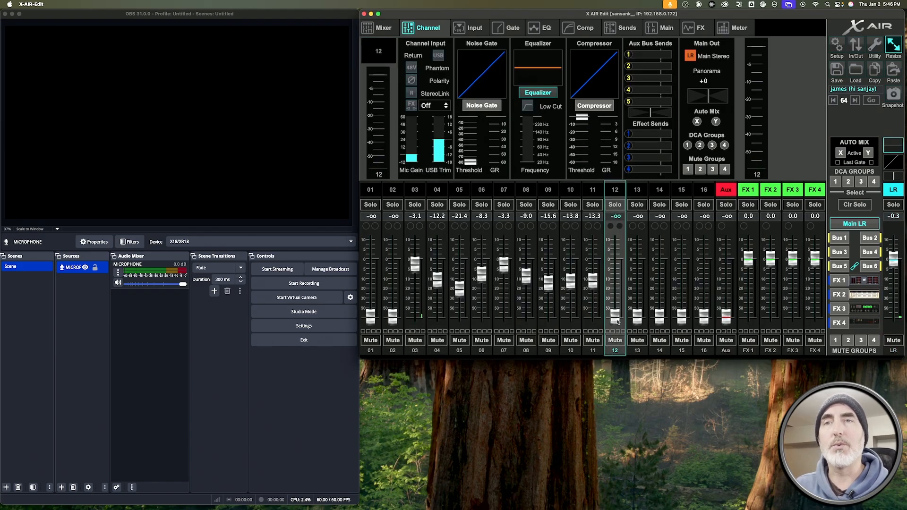
drag(592, 281, 570, 317)
drag(548, 282, 546, 319)
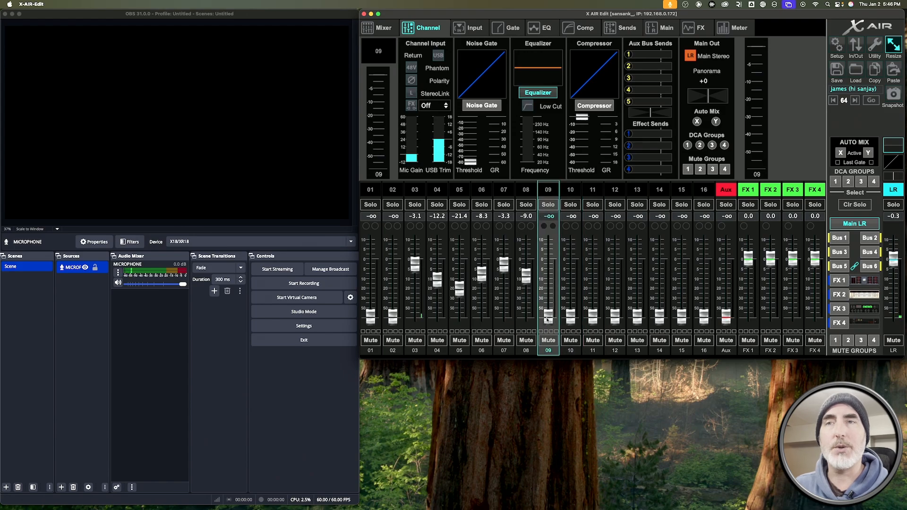
drag(527, 274, 525, 298)
drag(505, 265, 512, 334)
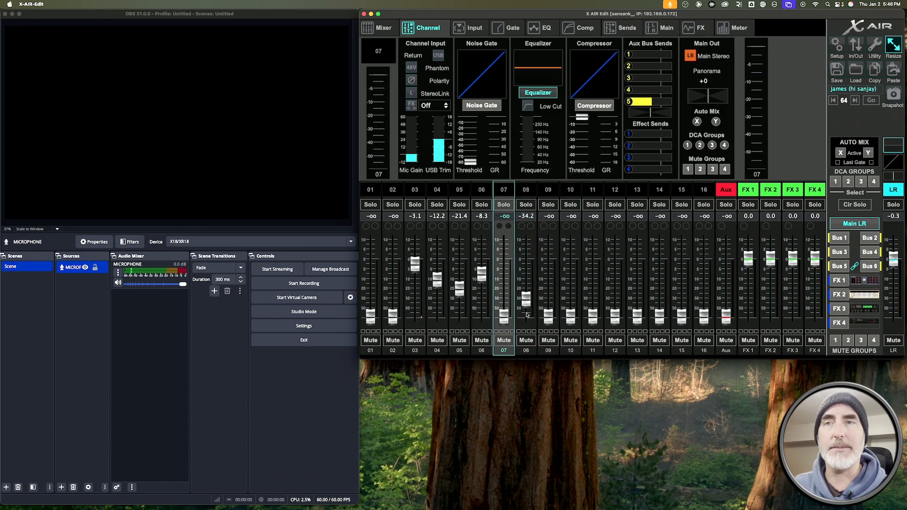
drag(526, 299, 525, 318)
drag(481, 273, 485, 331)
drag(461, 293, 464, 336)
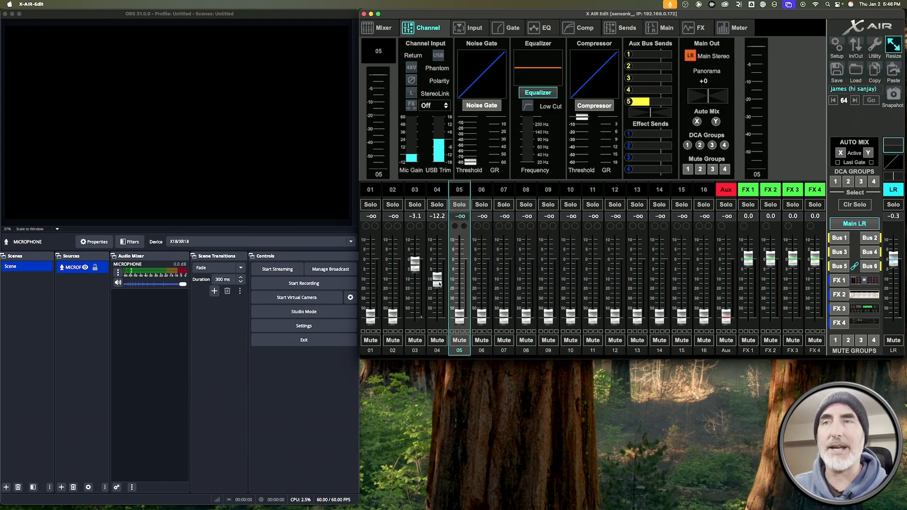
drag(438, 284, 431, 325)
drag(414, 265, 431, 368)
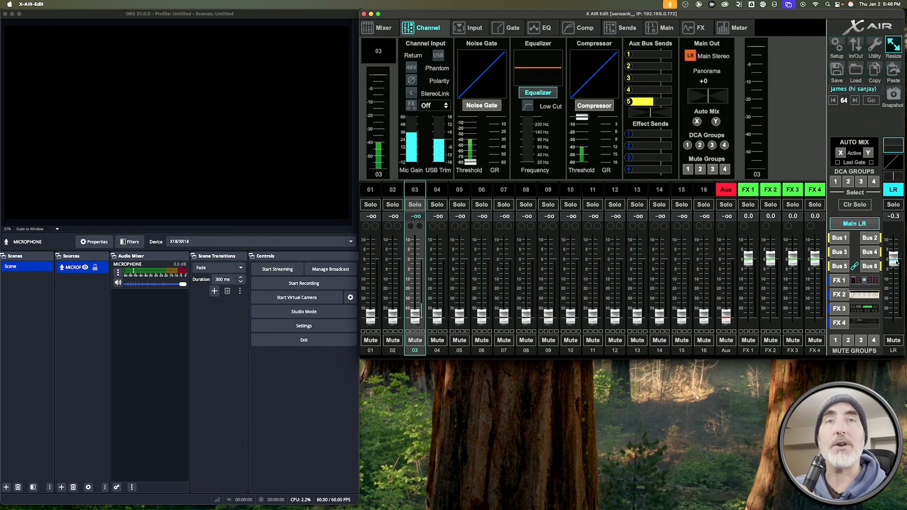
drag(896, 262, 875, 325)
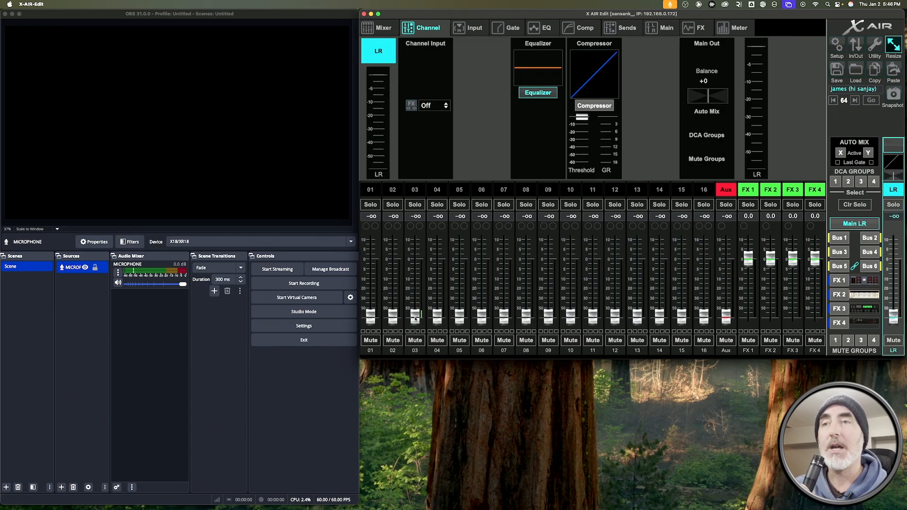
Step: Raise channel 03's fader to about -0.8 dB and keep channel 03 selected
drag(415, 319, 413, 268)
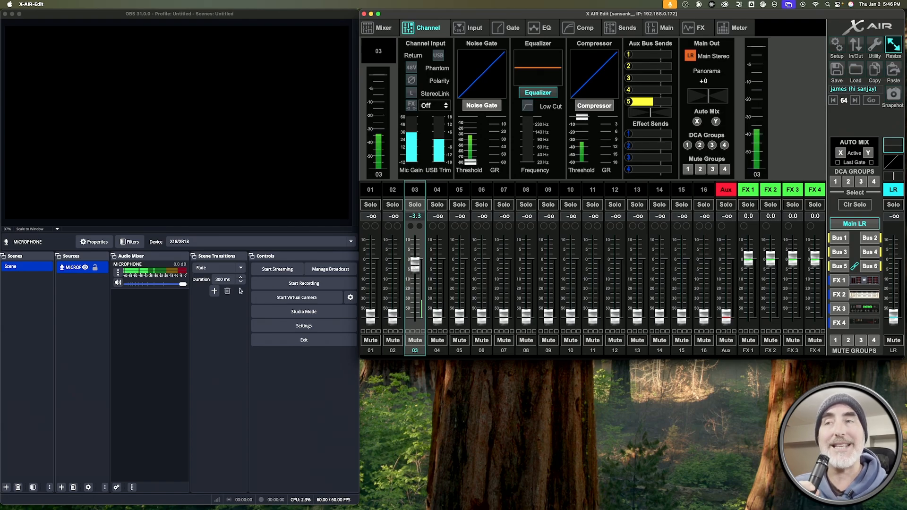
mouse_move(415, 265)
mouse_down()
mouse_move(416, 279)
mouse_move(418, 263)
mouse_up()
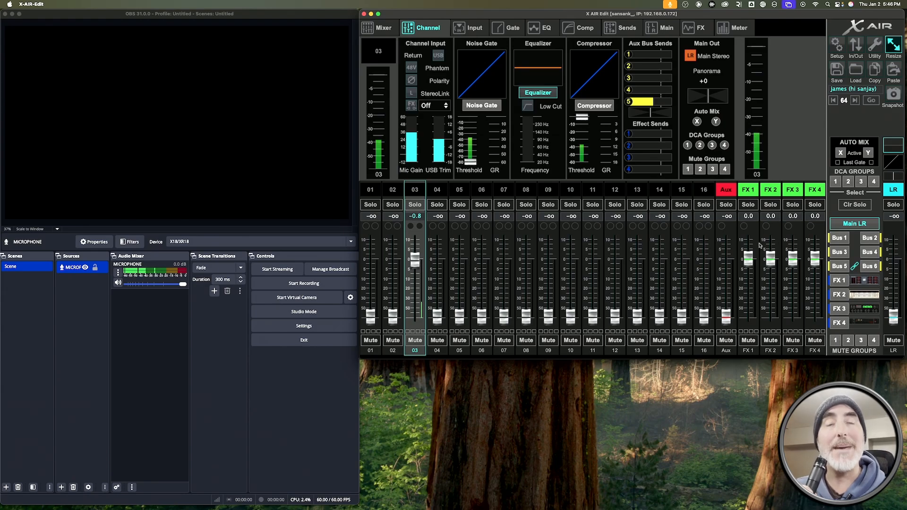
click(768, 257)
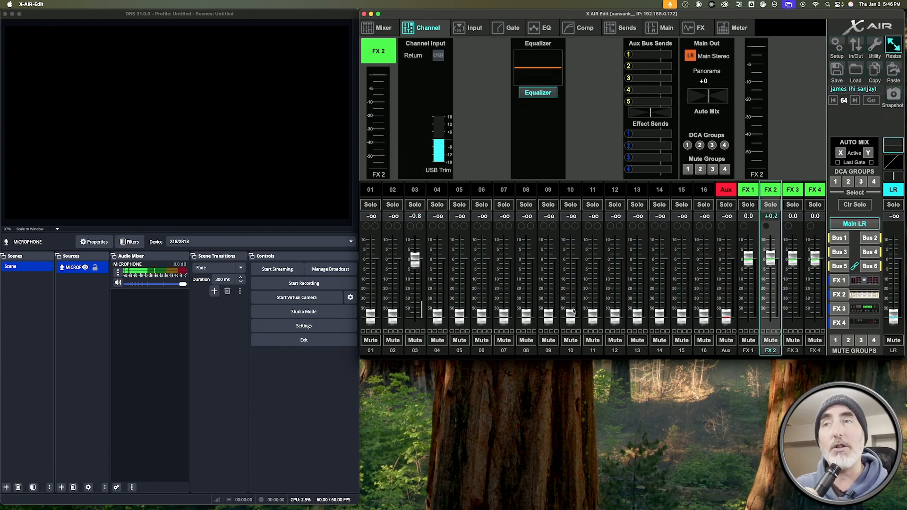
click(409, 191)
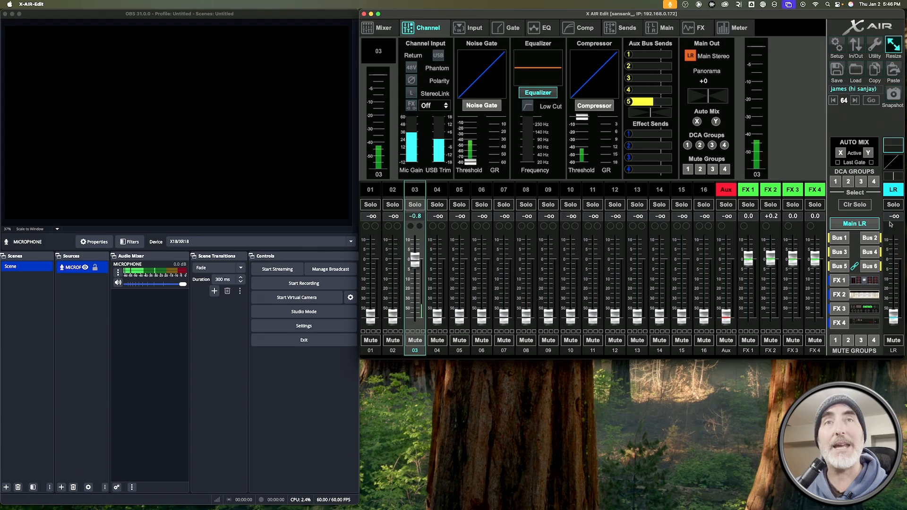
Step: Set the USB sends' default signal tap to Post Fader and apply it to Main L and R on USB 1 and 2
click(855, 45)
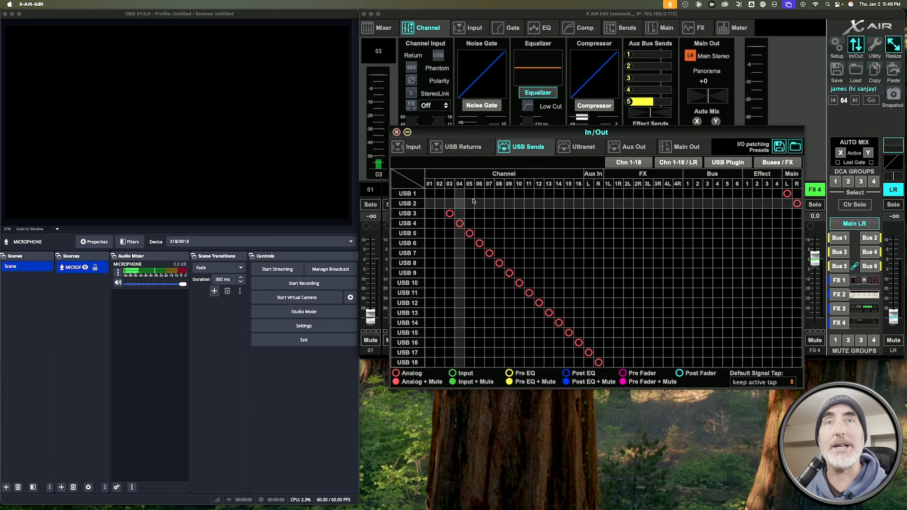
click(397, 131)
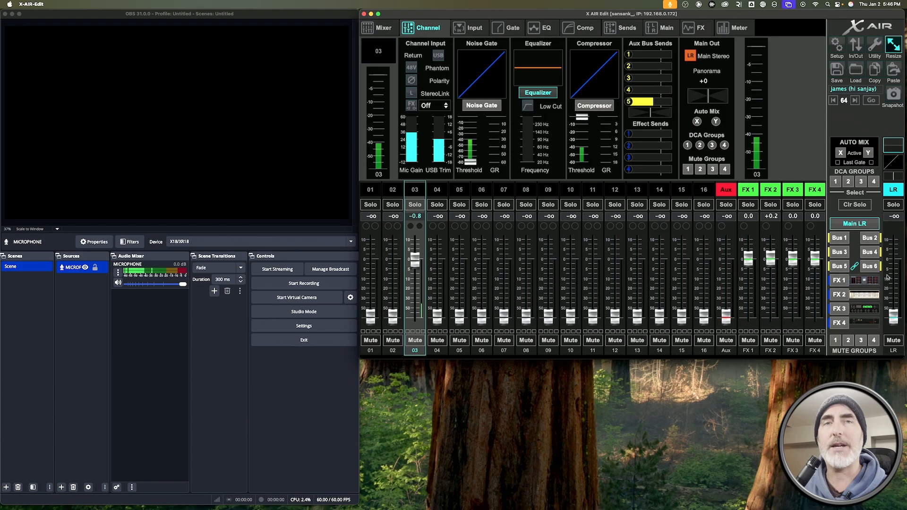
click(855, 50)
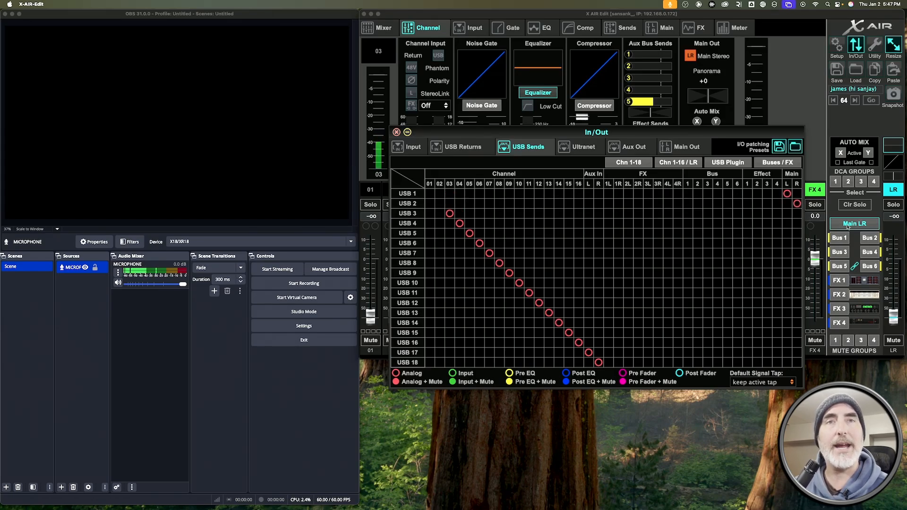
click(894, 266)
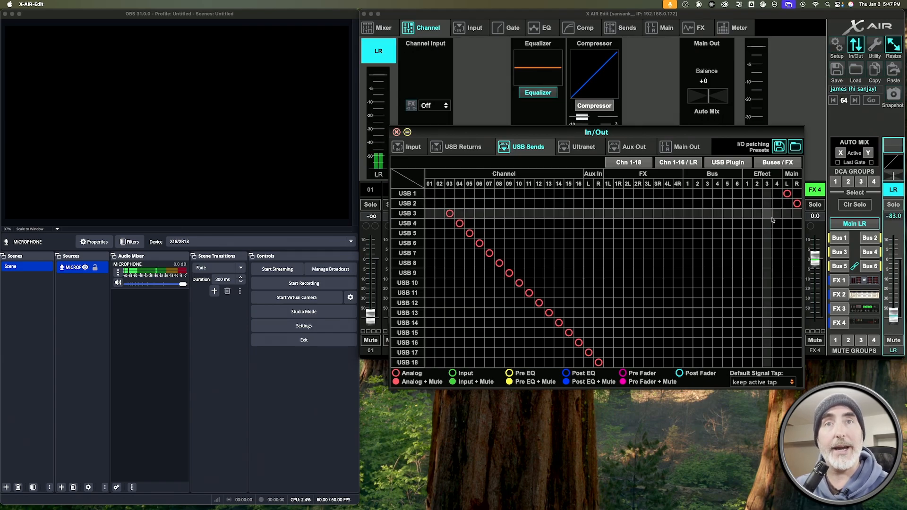
click(754, 383)
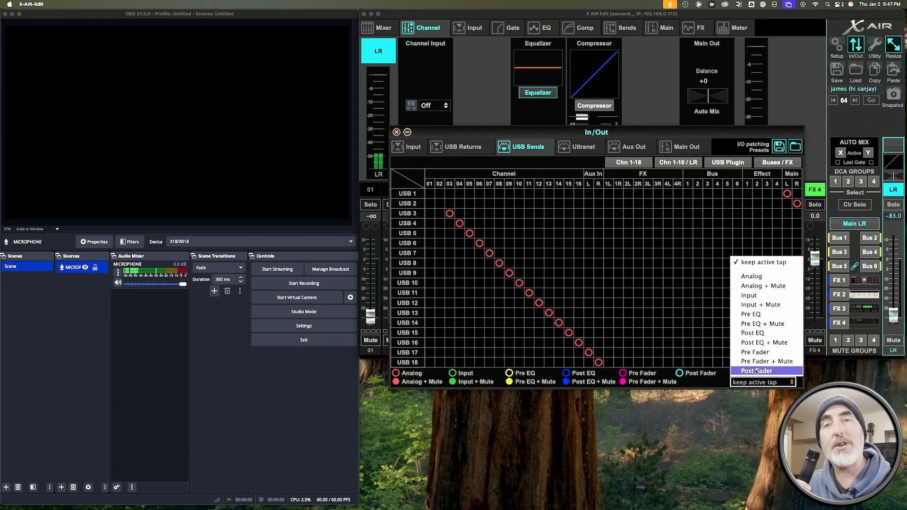
click(756, 371)
click(787, 193)
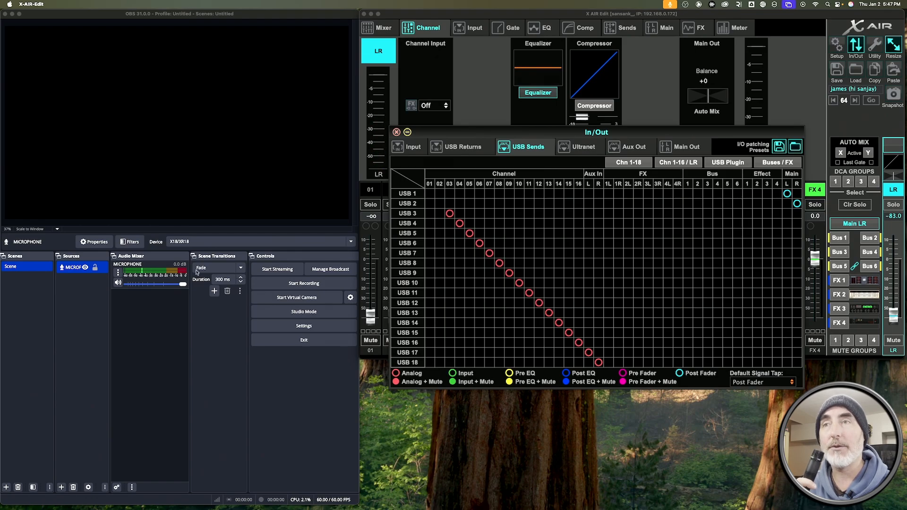
click(396, 133)
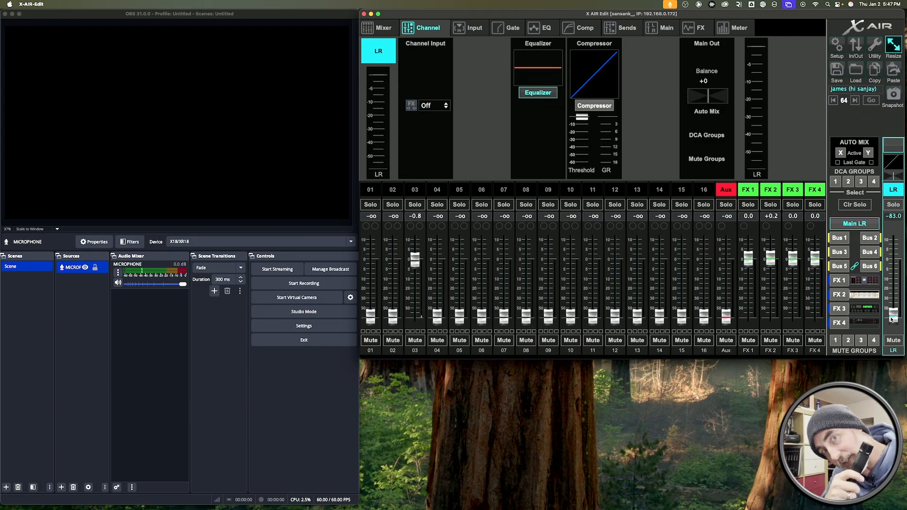
Step: Raise the main LR fader to about +1.0 dB
drag(896, 319, 894, 259)
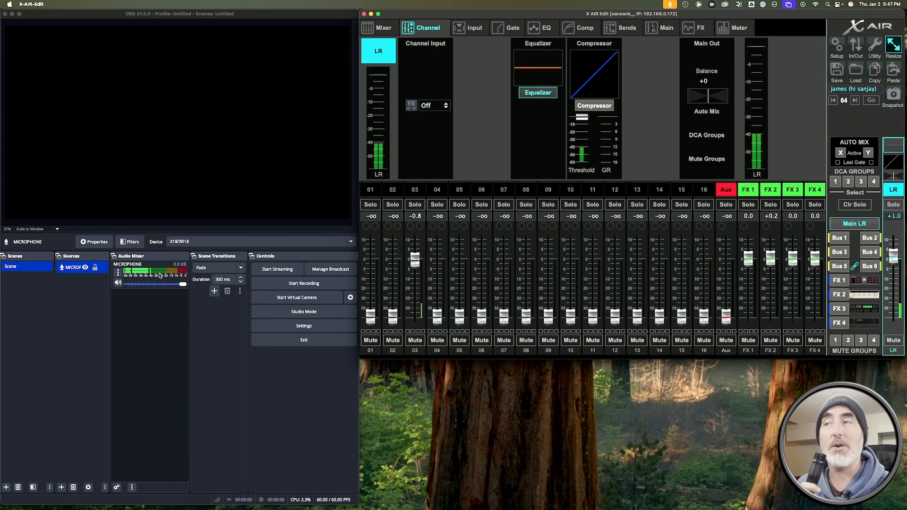
Step: Close the two open Finder windows covering the mixer
click(798, 385)
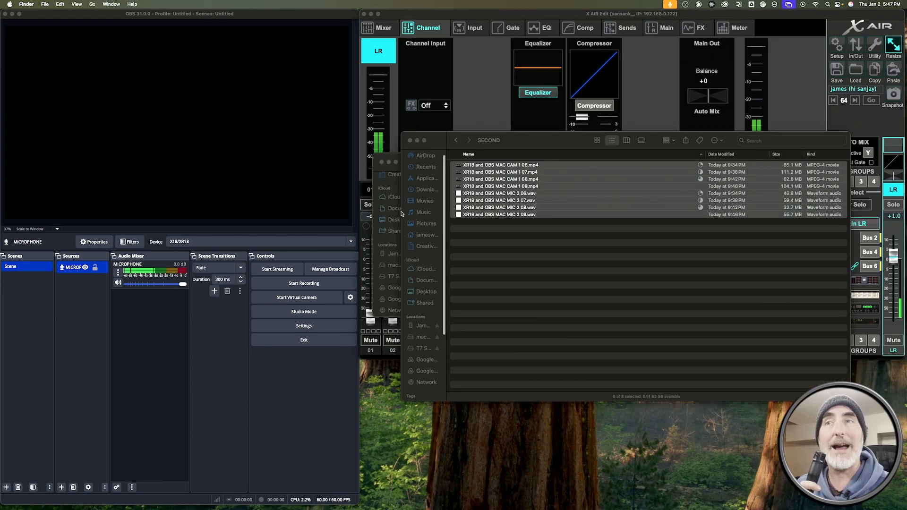
click(406, 140)
click(382, 162)
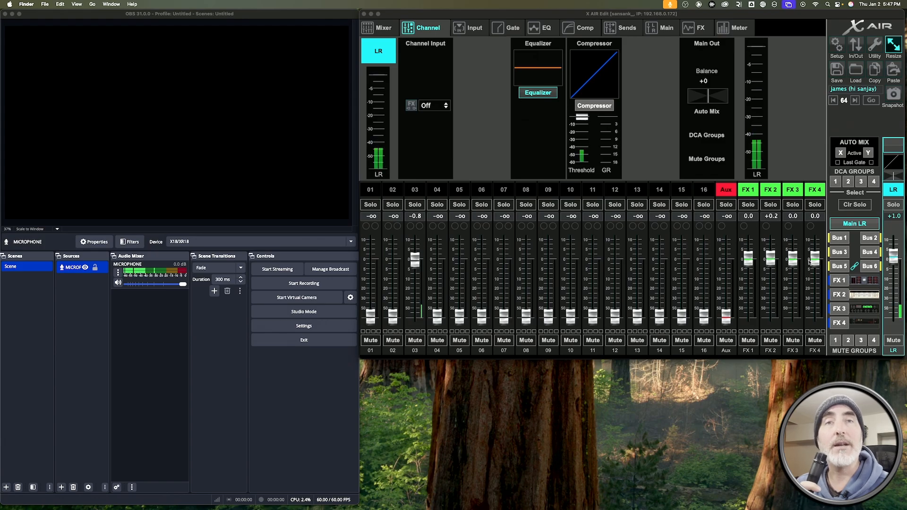
Step: Raise the faders of channels 04 to 11 to varied levels and set the main LR fader to about +0.4 dB
mouse_move(893, 258)
mouse_down()
mouse_move(894, 275)
mouse_move(893, 258)
mouse_up()
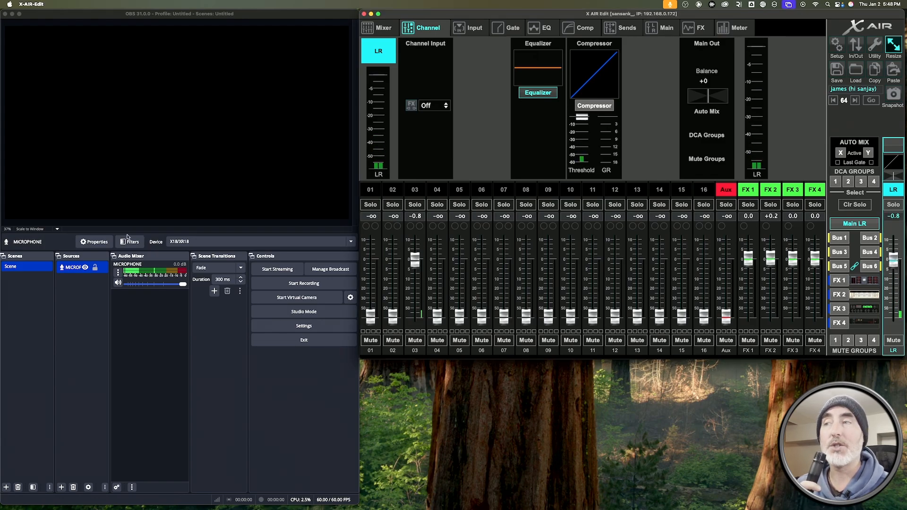
drag(437, 314, 481, 293)
drag(526, 315, 525, 283)
drag(548, 315, 570, 272)
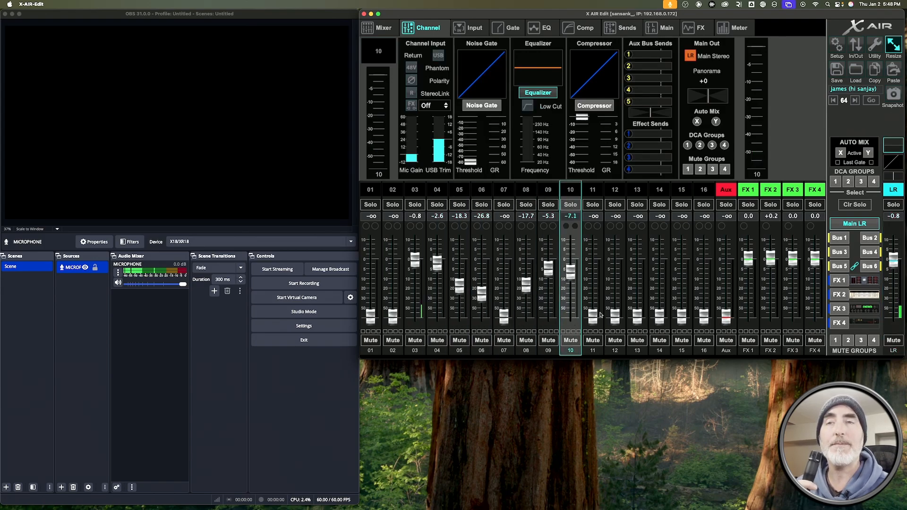
drag(593, 317, 593, 279)
drag(503, 315, 499, 280)
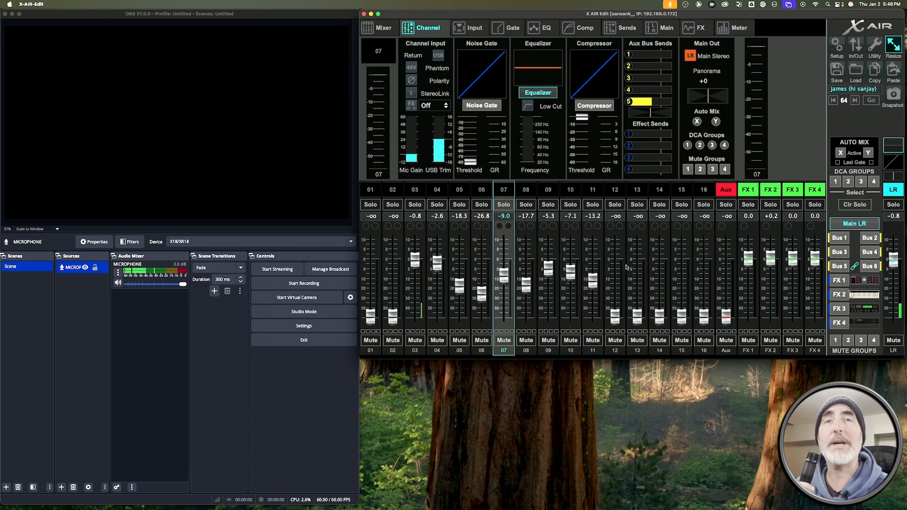
drag(894, 263, 893, 258)
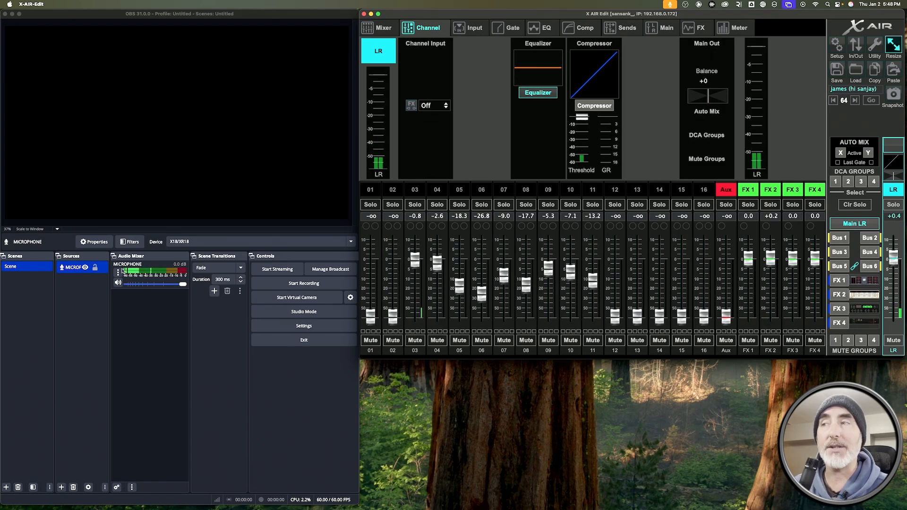
Step: Open the properties of the MICROPHONE audio source in OBS
click(119, 273)
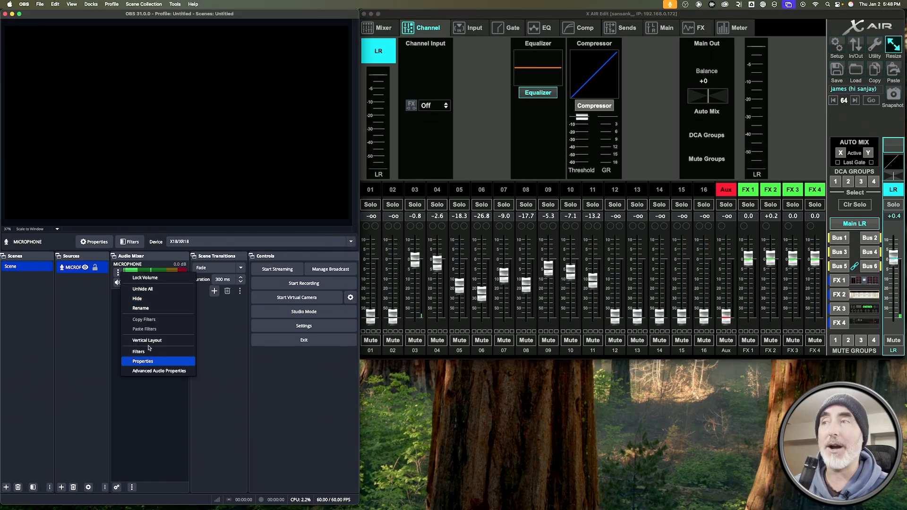
click(142, 361)
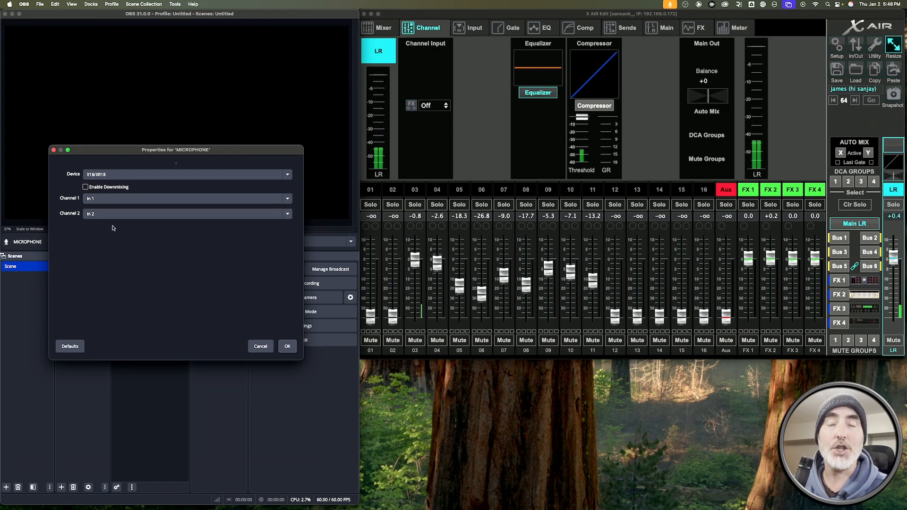
Step: In X AIR Edit, patch channels 01 and 02 to USB 1 and 2 with the Analog tap, and apply the Chn 1-16 / LR USB sends preset
click(837, 46)
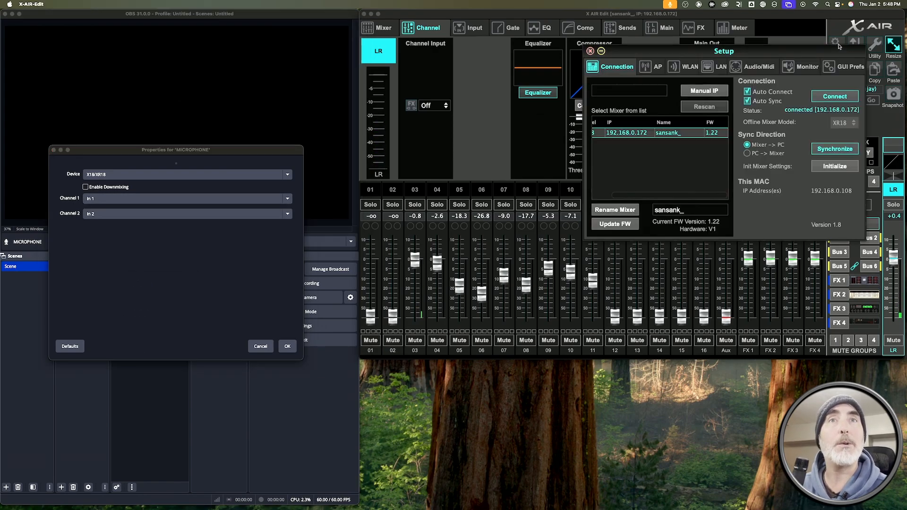
click(837, 46)
click(860, 47)
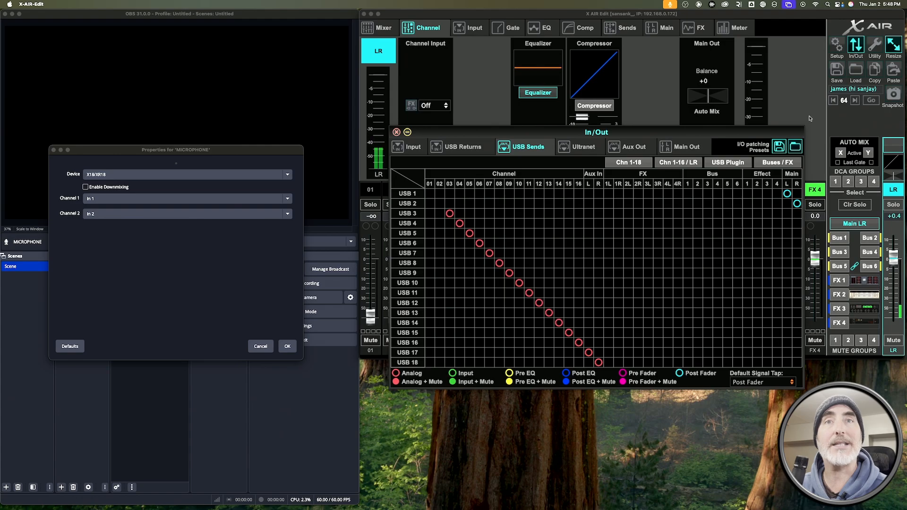
click(429, 193)
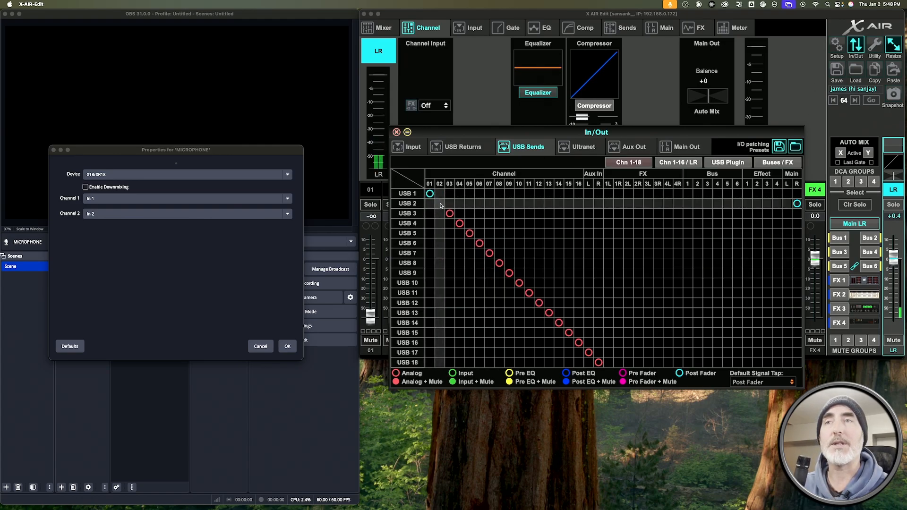
click(439, 204)
click(749, 383)
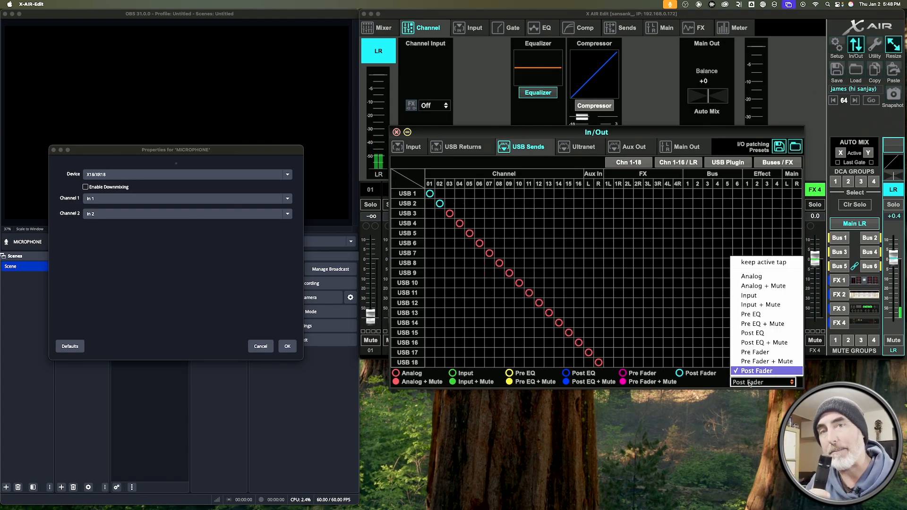
click(751, 276)
click(429, 193)
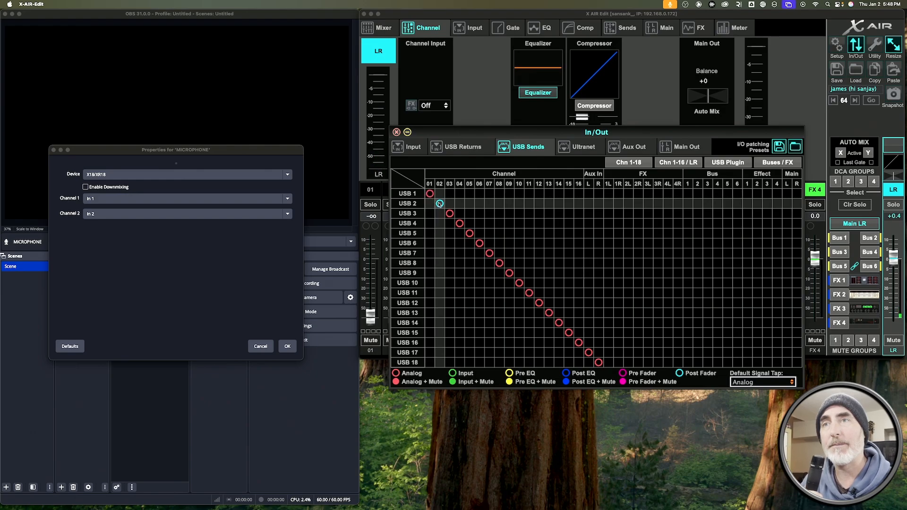
click(439, 204)
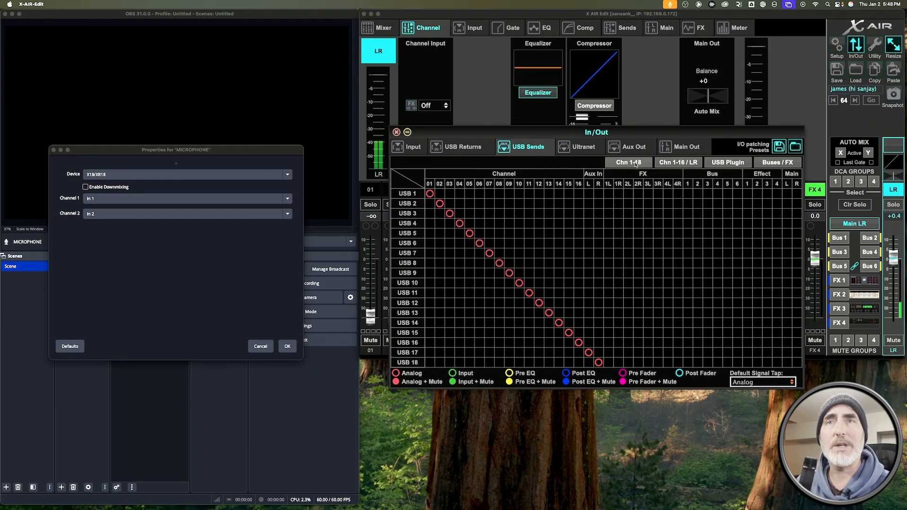
click(674, 162)
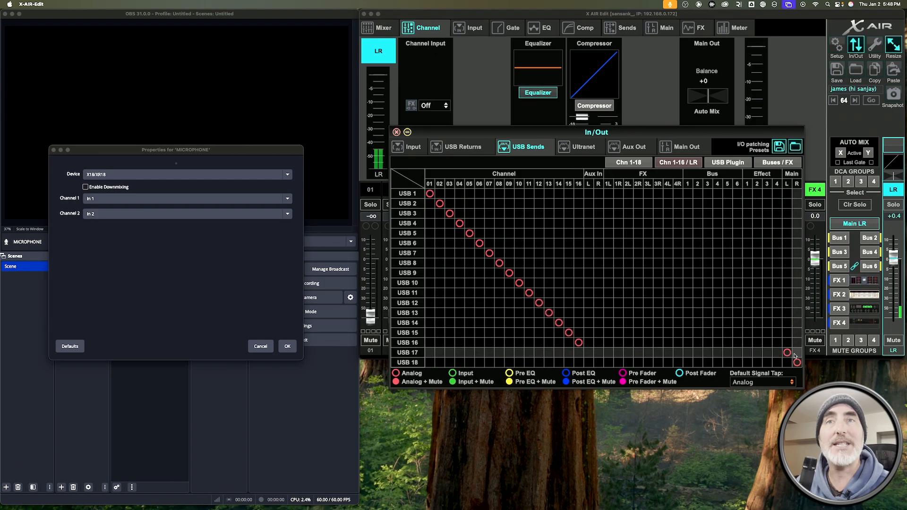
click(396, 132)
Step: Pull the faders of channels 03 to 11 down to or near -oo, and the main LR fader to -oo
click(121, 198)
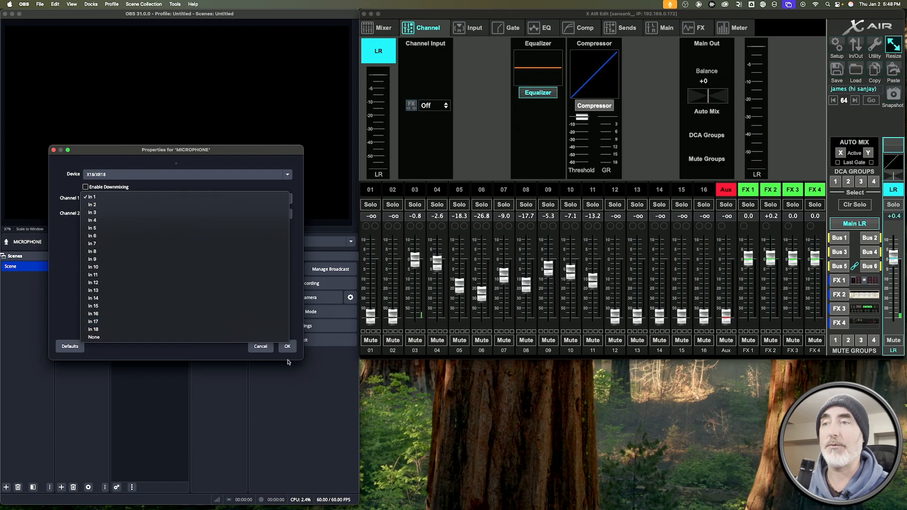
click(291, 315)
drag(194, 150, 267, 30)
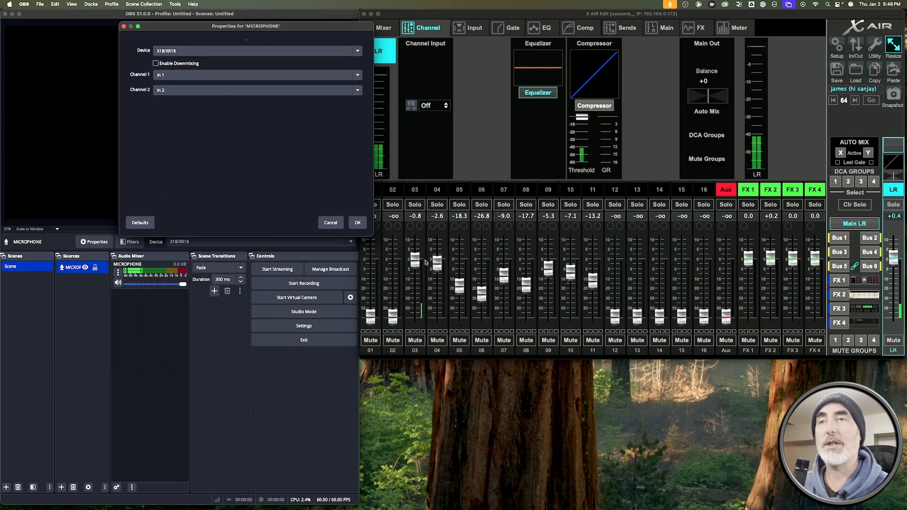
drag(436, 264, 435, 316)
drag(414, 267, 414, 318)
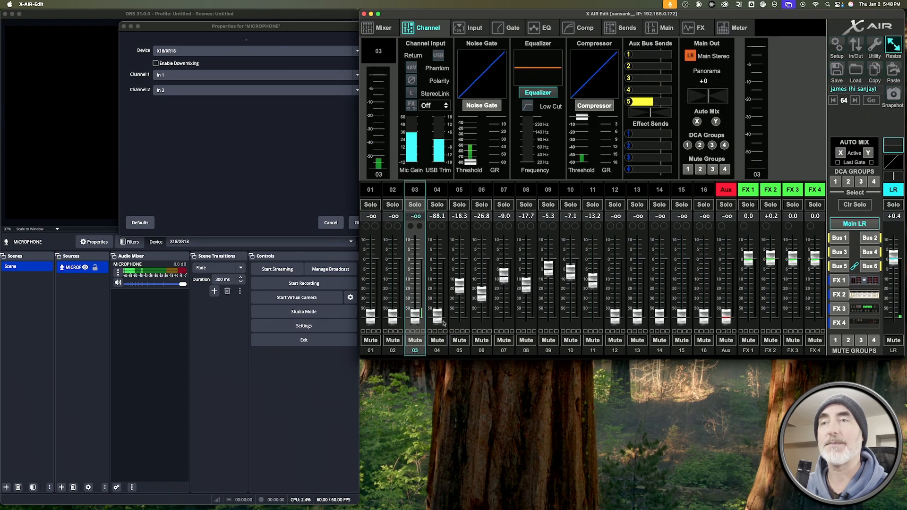
drag(459, 285, 482, 317)
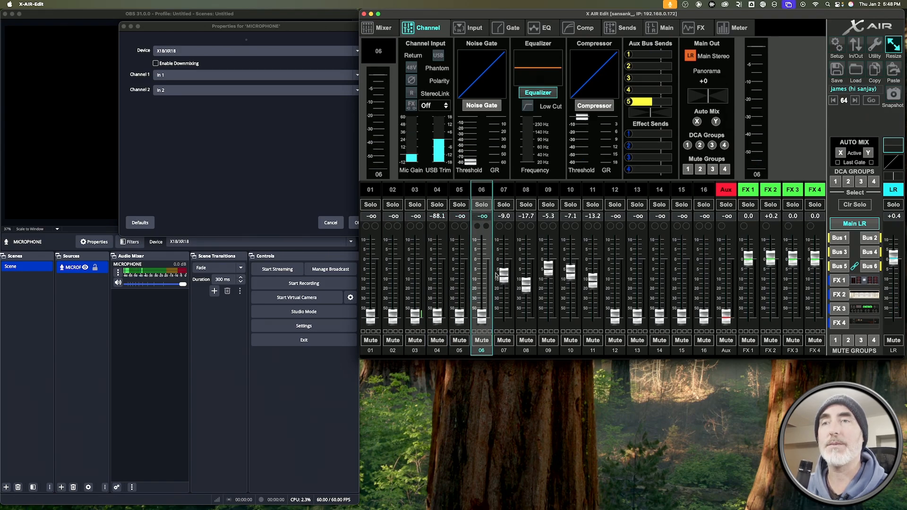
drag(510, 277, 513, 342)
drag(528, 280, 526, 310)
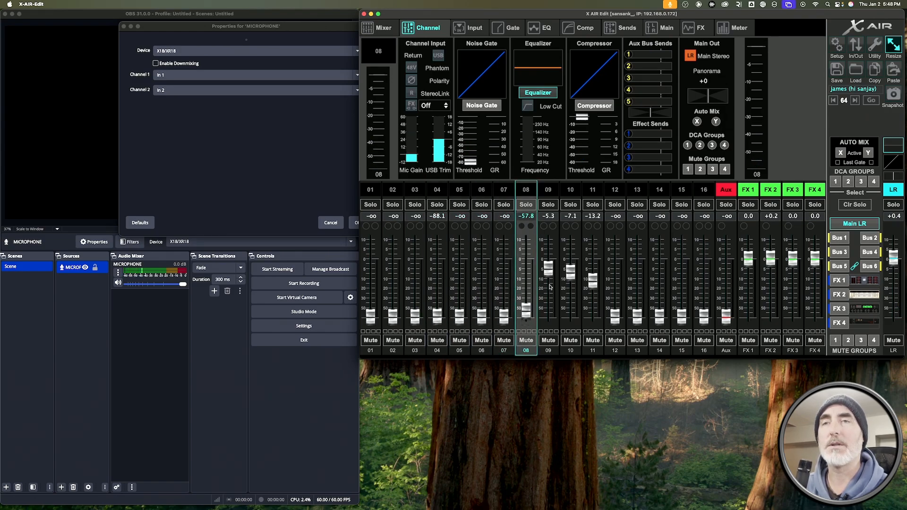
drag(548, 267, 555, 324)
drag(895, 264, 898, 347)
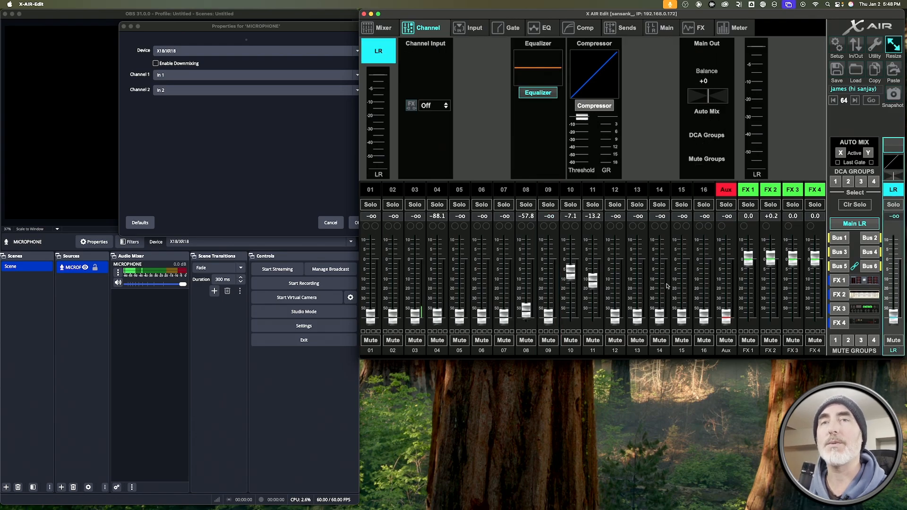
drag(591, 281, 561, 343)
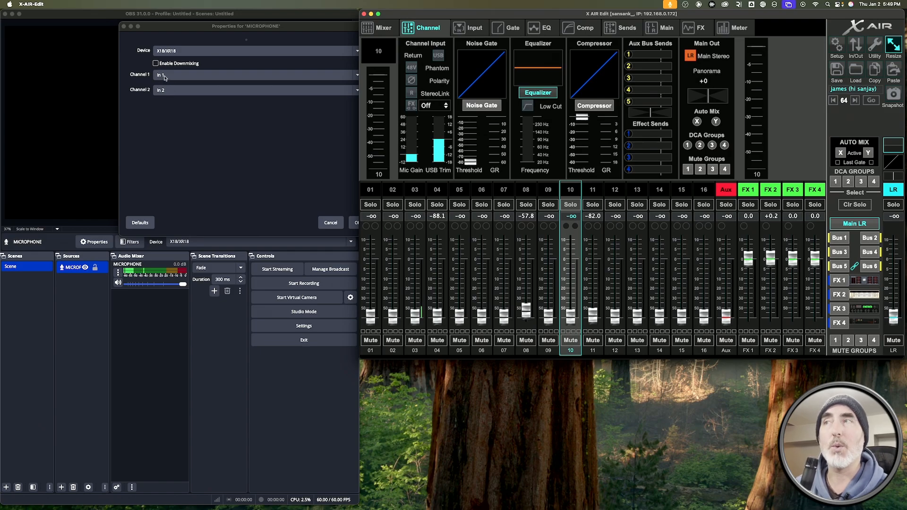
Step: Set Channel 2 of the MICROPHONE source to None in OBS and accept its properties
click(167, 93)
click(186, 229)
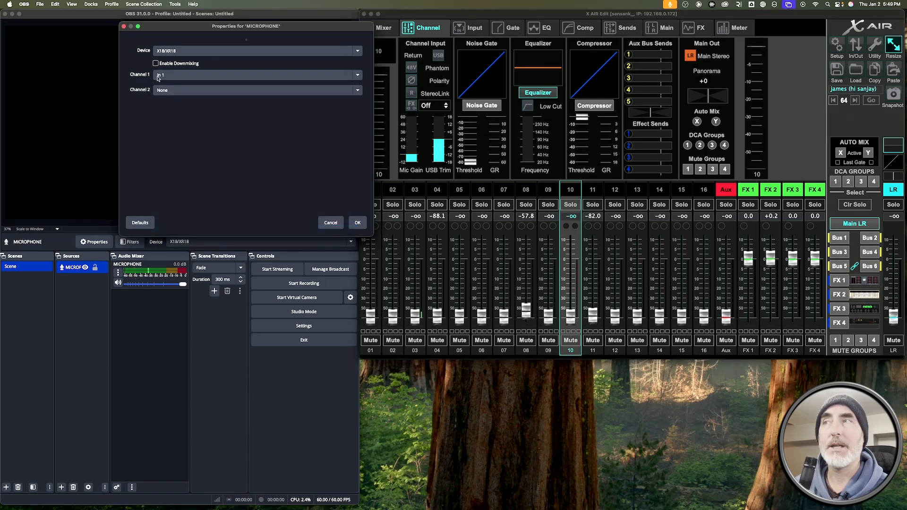
click(357, 223)
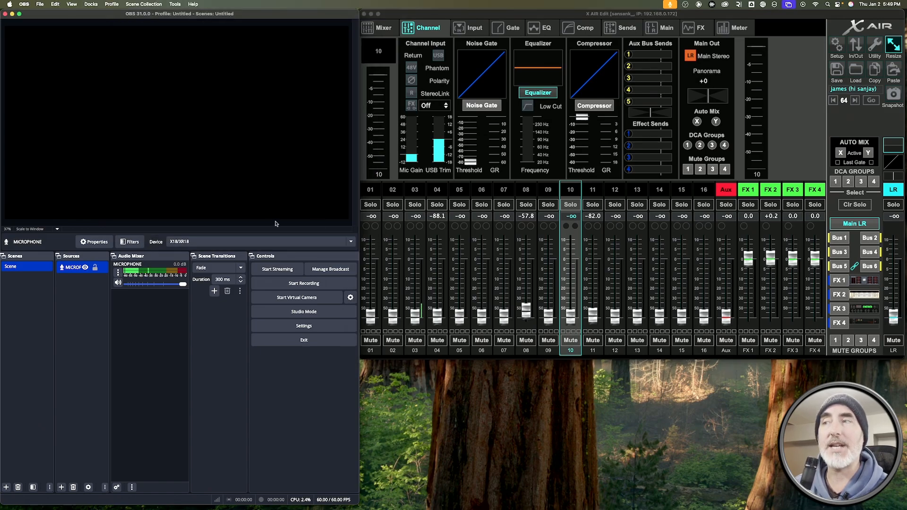
Step: Turn off Mono for the MICROPHONE source in the advanced audio properties
right_click(136, 343)
click(165, 372)
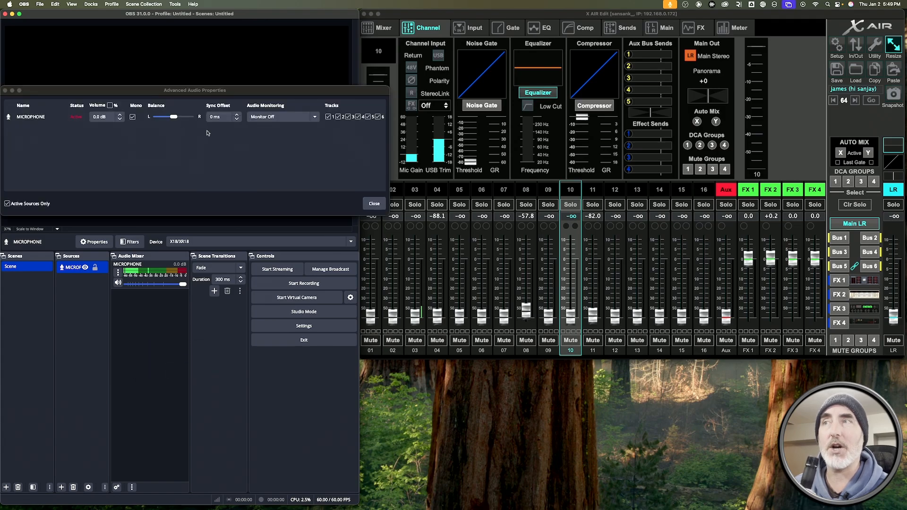
click(132, 117)
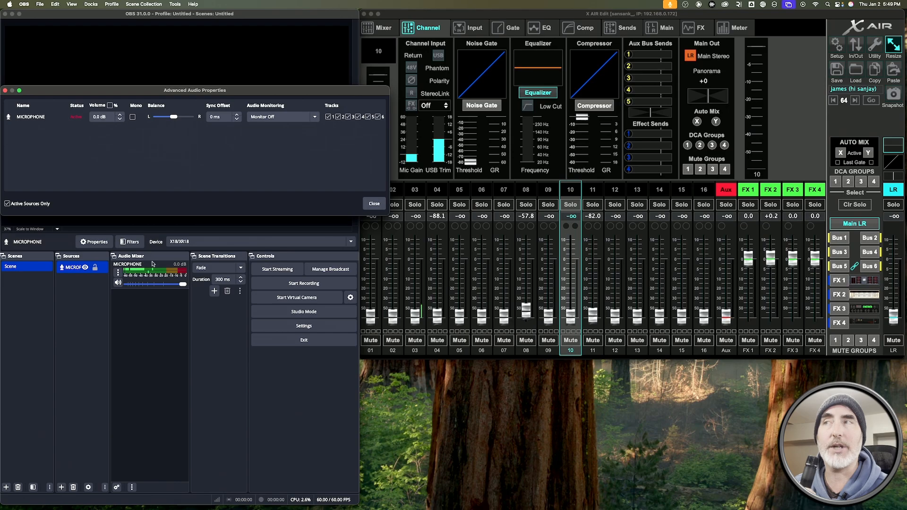
click(374, 203)
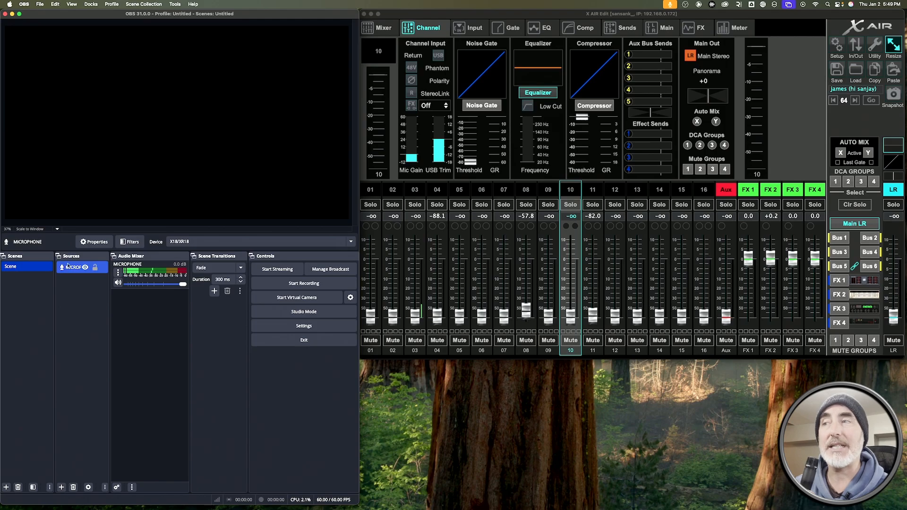
Step: Set the MICROPHONE source's Channel 1 to In 17 and Channel 2 to In 18, and accept the properties
click(117, 273)
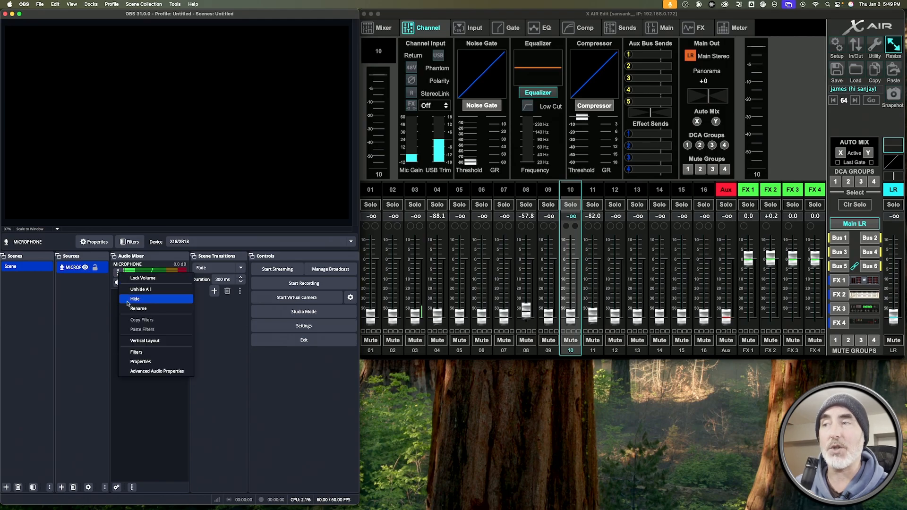
click(141, 361)
click(118, 198)
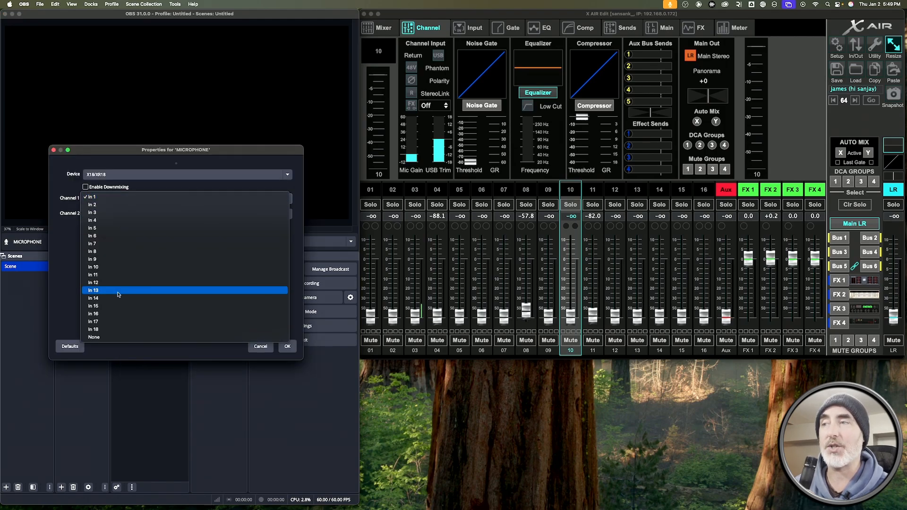
click(109, 321)
click(114, 214)
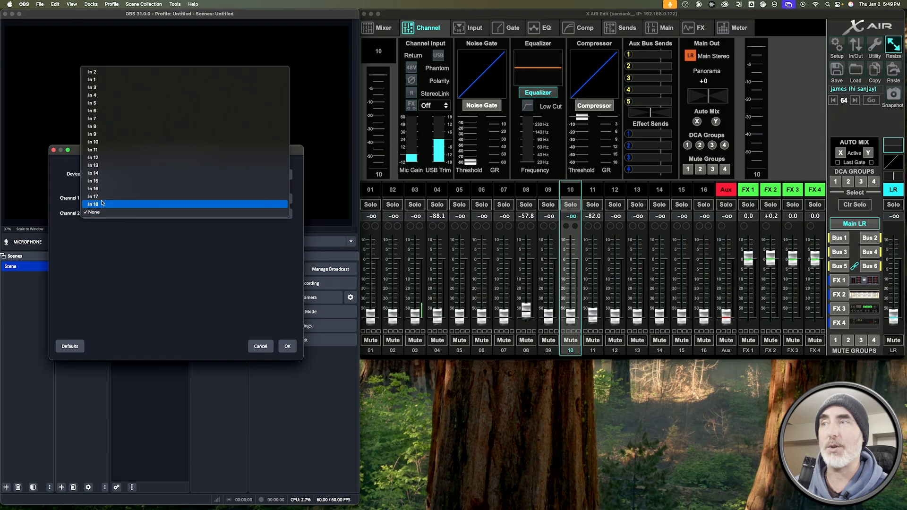
click(118, 204)
click(286, 346)
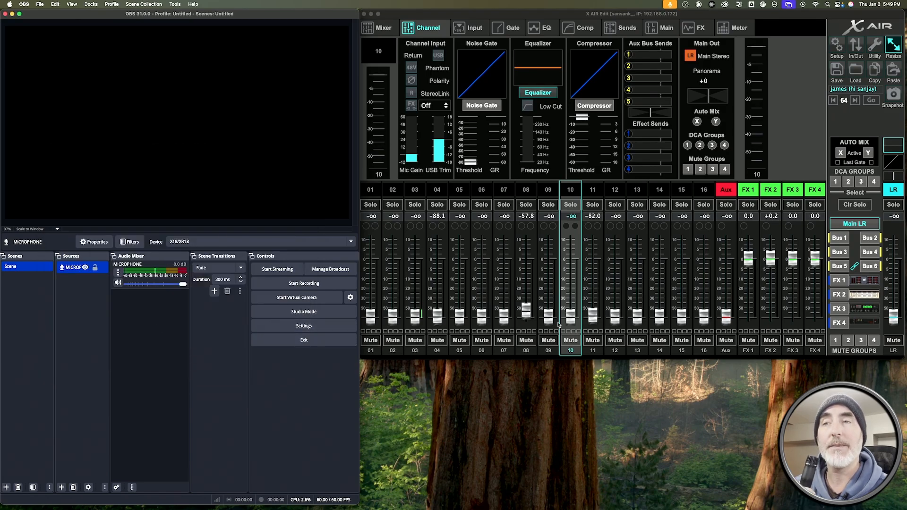
Step: In X AIR Edit, raise channel 03's fader to about -3.4 dB and set the Main L and R sends on USB 17 and 18 to Post Fader
drag(415, 317, 415, 266)
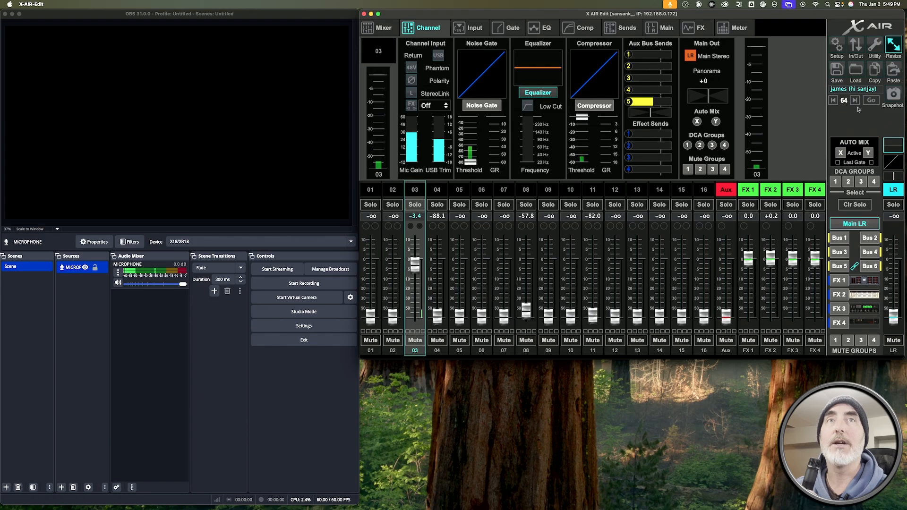
click(855, 45)
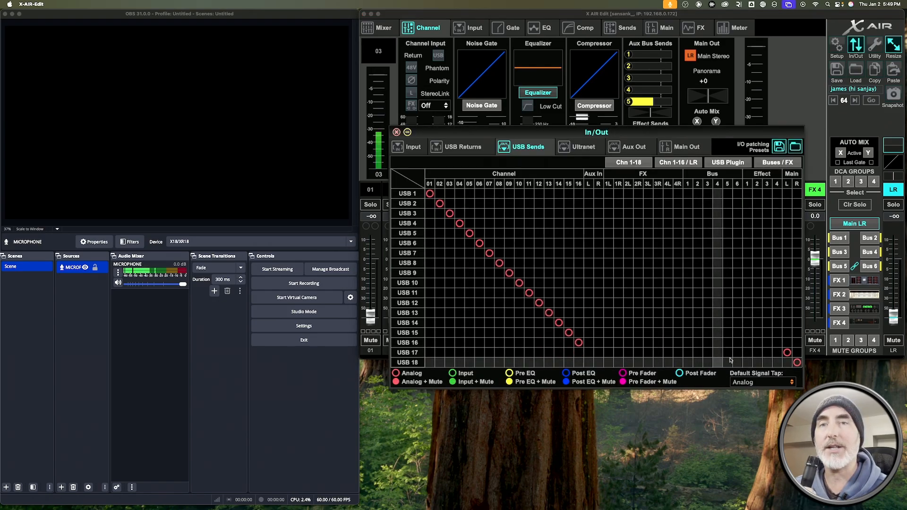
click(762, 382)
click(751, 370)
click(787, 352)
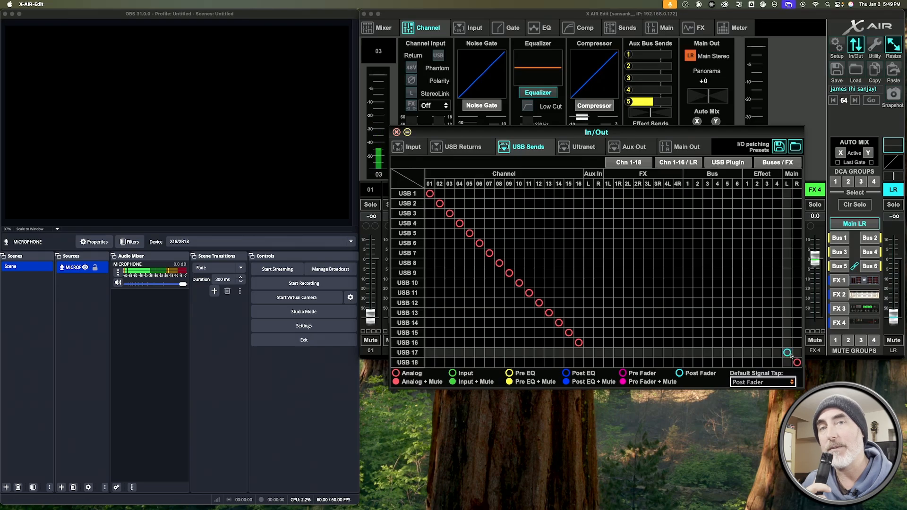
click(797, 362)
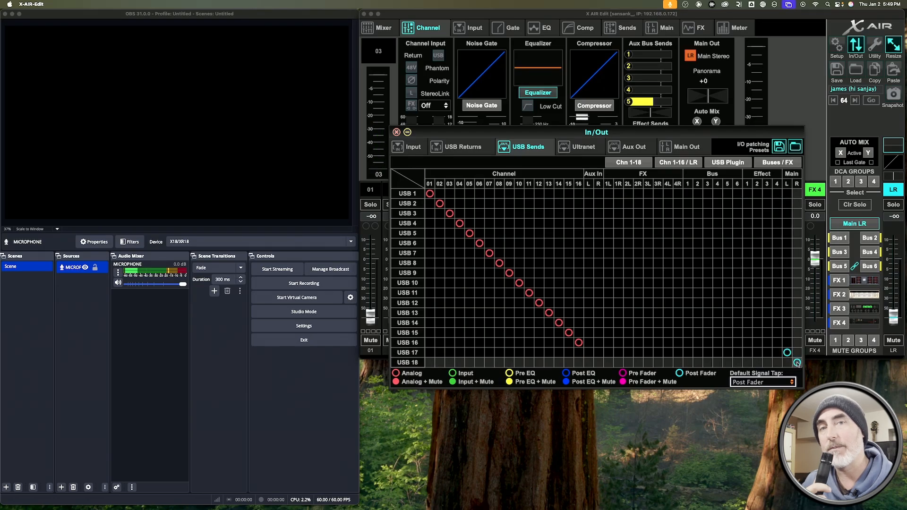
click(396, 133)
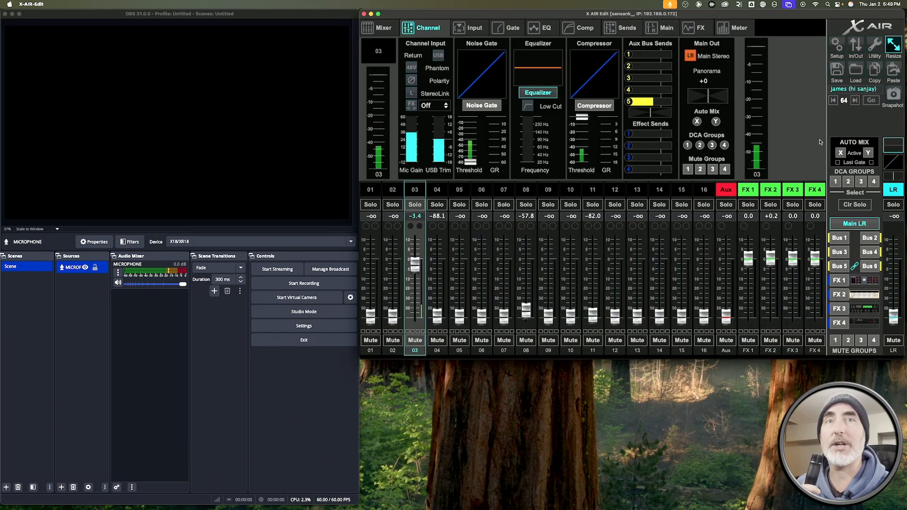
Step: Move the main LR fader up to near 0 dB and bring it back down to -oo
drag(893, 316, 895, 259)
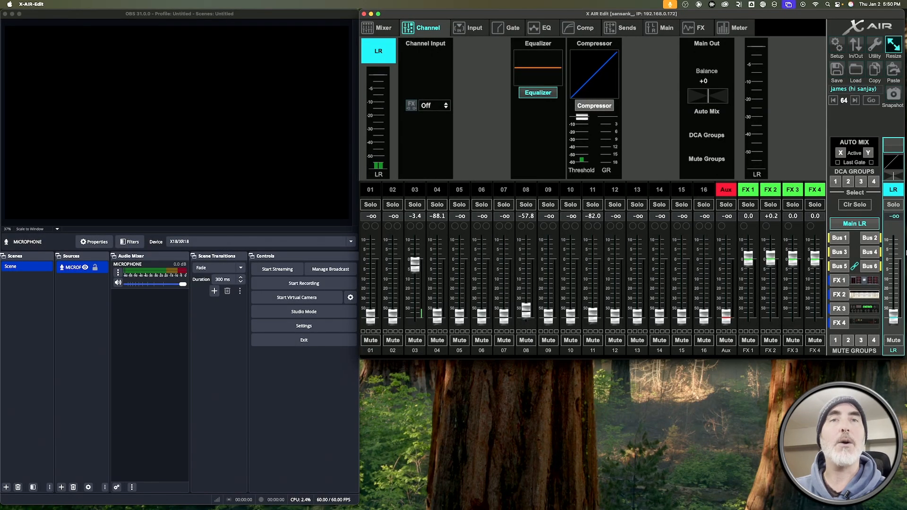
Step: Open the Bus 5 mix and turn its stereo link with Bus 6 off and back on
click(840, 267)
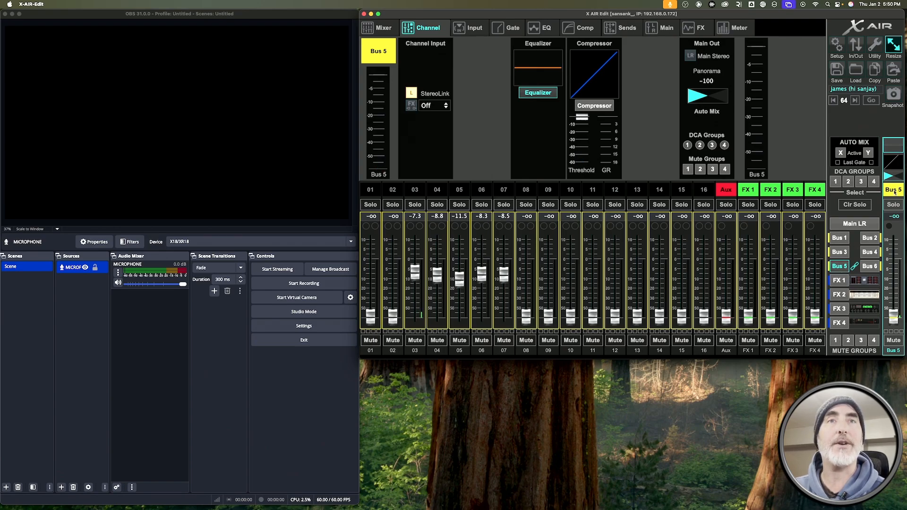
click(464, 31)
click(437, 28)
click(414, 95)
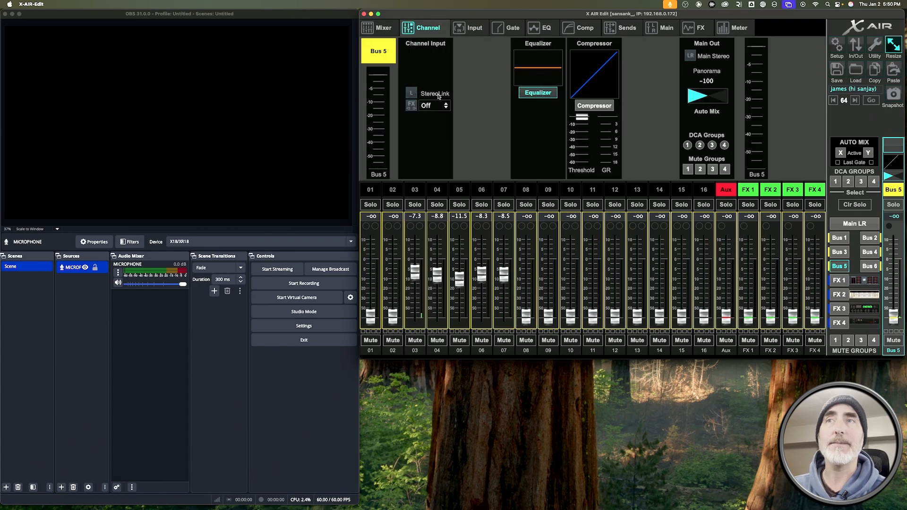
click(416, 94)
click(412, 95)
click(412, 95)
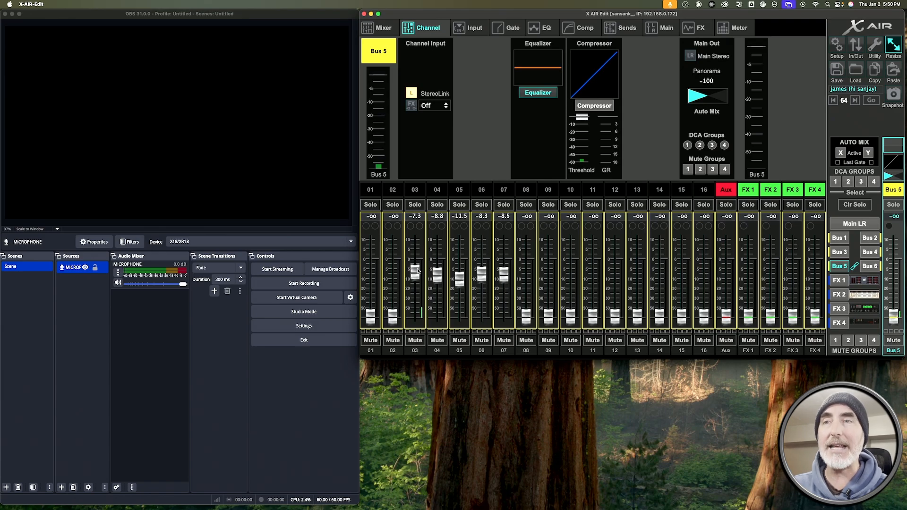
Step: In the Bus 5/6 mix, set the send faders of channels 03 and 05 to -5.5 dB, 06 to -4.3 dB and 07 to -6.8 dB
drag(418, 271, 460, 275)
drag(481, 273, 481, 266)
drag(503, 273, 504, 270)
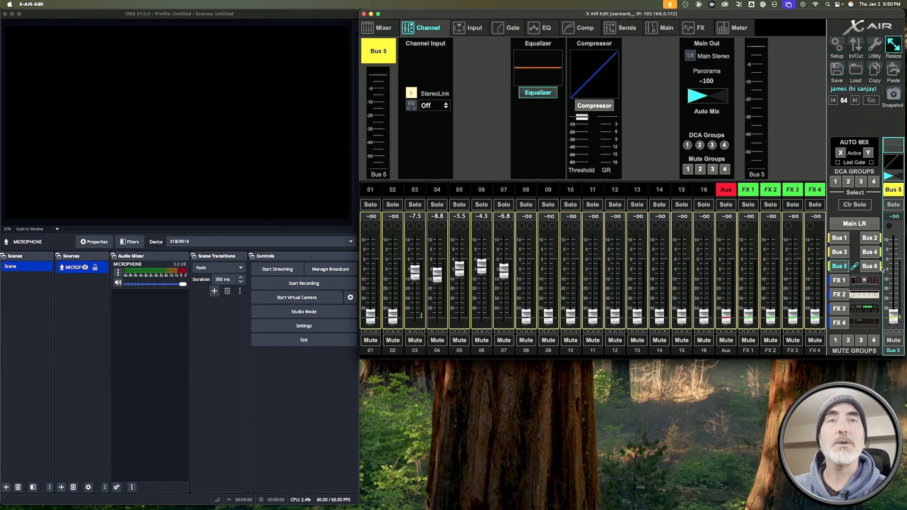
click(846, 267)
click(846, 267)
click(845, 267)
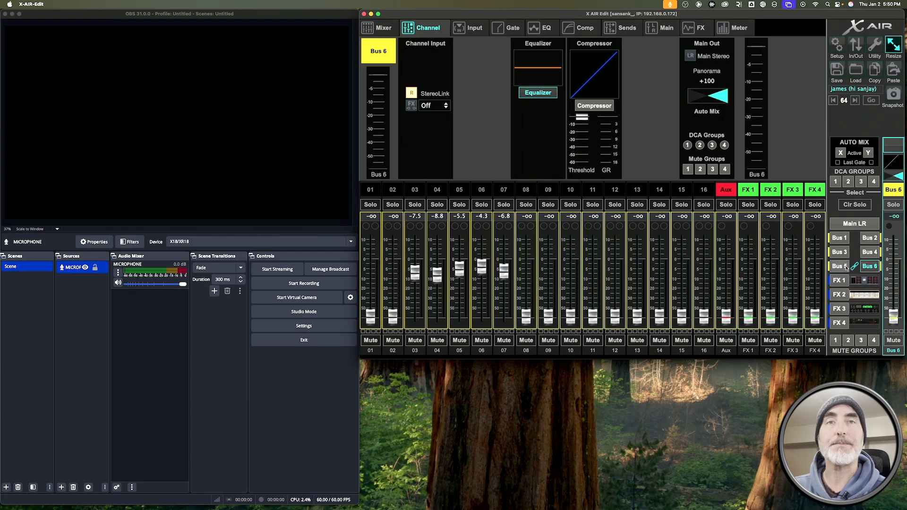
click(836, 267)
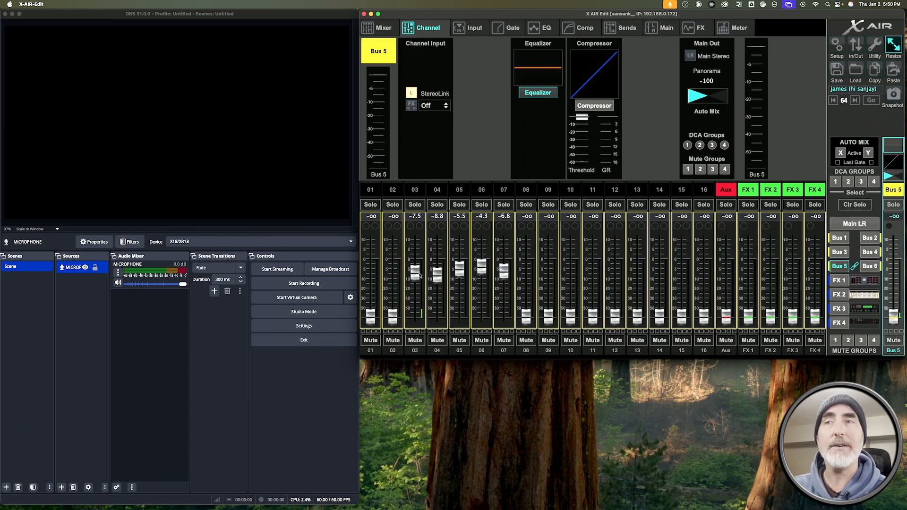
drag(419, 276, 419, 272)
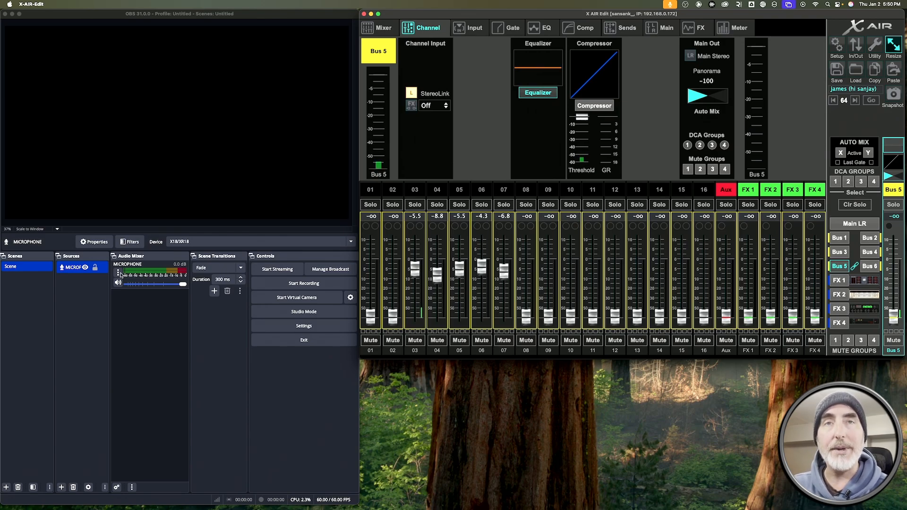
Step: Route Bus 5 to USB 17 and Bus 6 to USB 18 with the Post Fader tap, and close the routing window
click(855, 46)
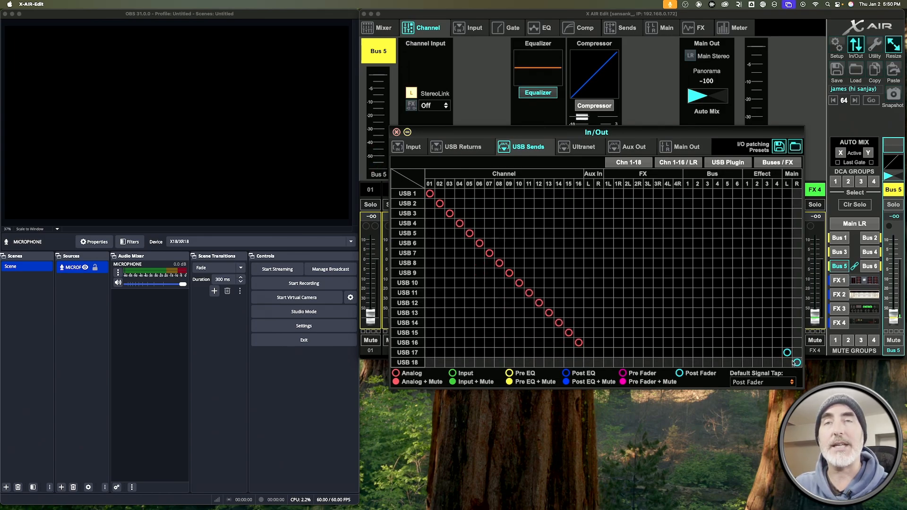
click(726, 353)
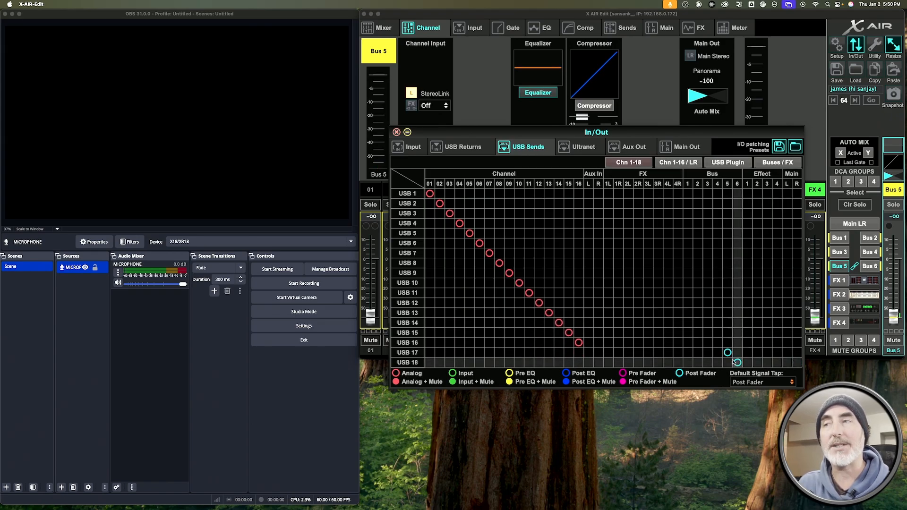
click(396, 132)
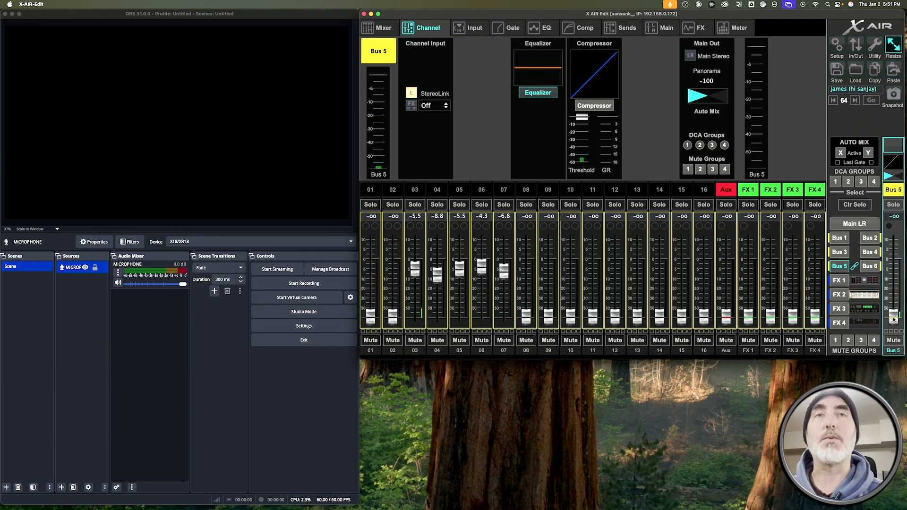
Step: Raise the Bus 5 master fader to about -1.4 dB and check the MICROPHONE source's input channels in its OBS properties
drag(894, 319, 895, 258)
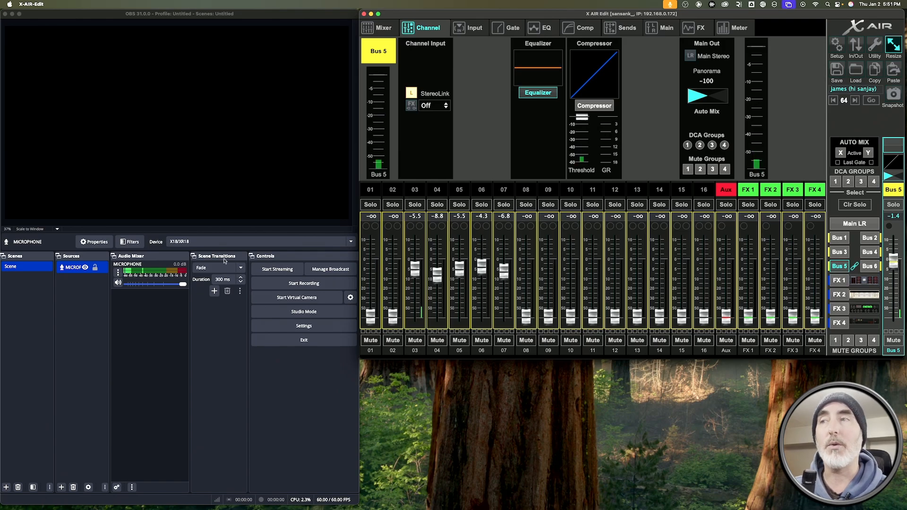
click(118, 273)
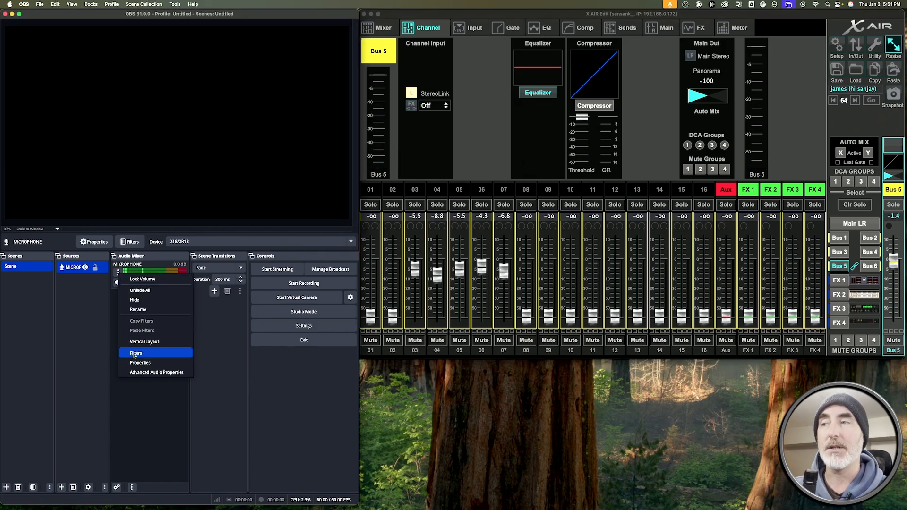
click(138, 362)
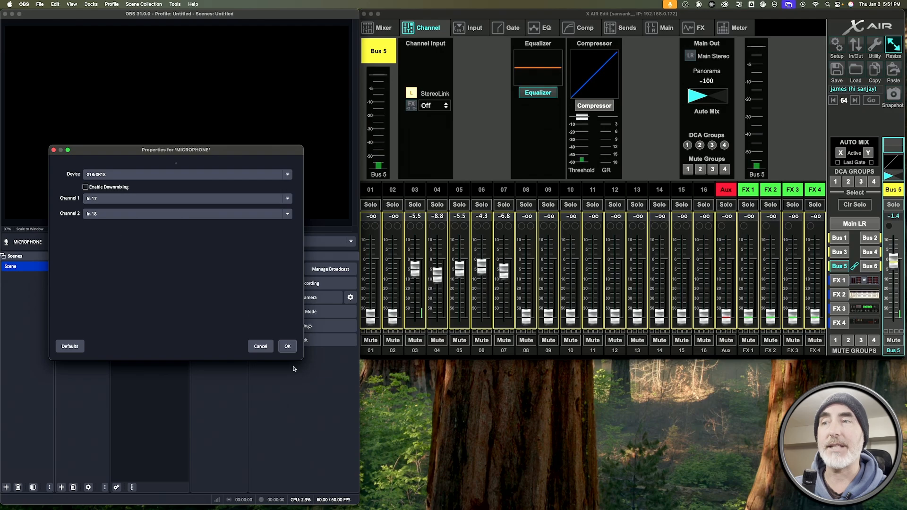
click(287, 346)
Step: Lower the Bus 5 master fader to -oo in X AIR Edit and switch the Bus 5 and 6 sends on USB 17 and 18 to Analog
click(855, 46)
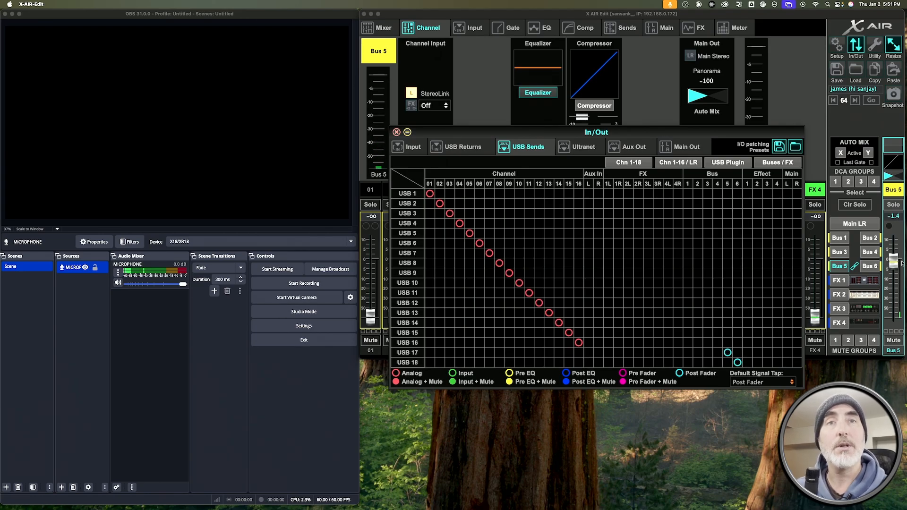
drag(892, 260, 900, 379)
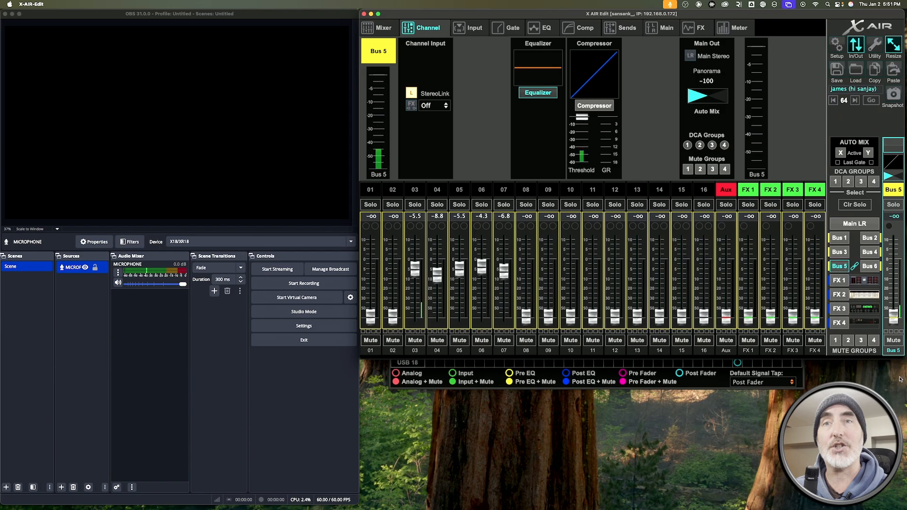
click(700, 385)
click(737, 383)
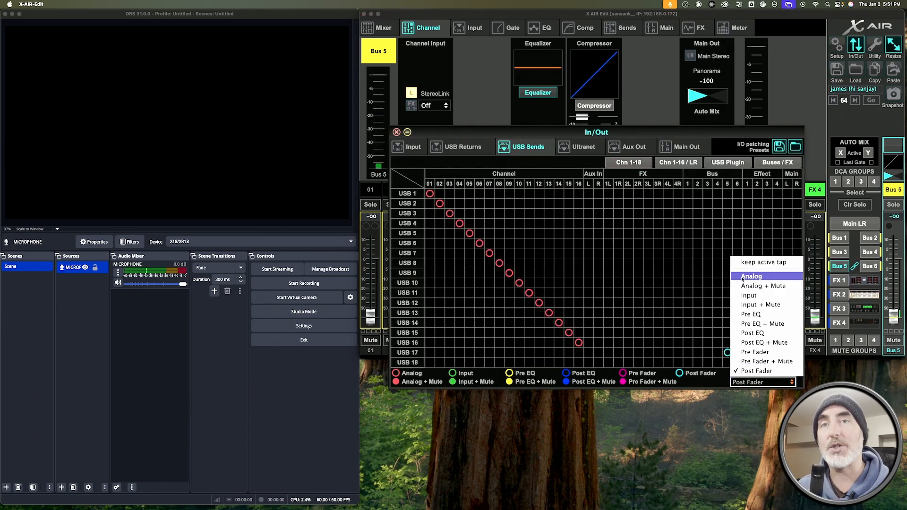
click(751, 276)
click(727, 353)
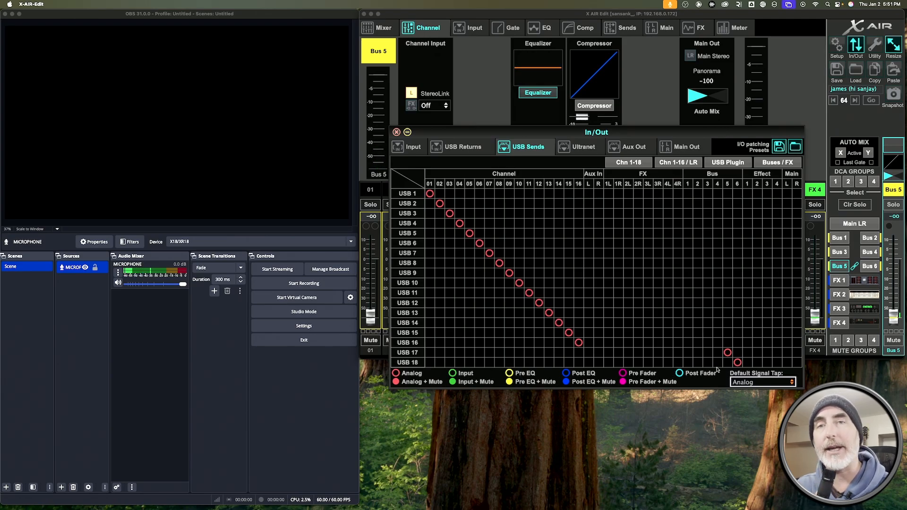
Step: Change the Bus 5 and 6 sends on USB 17 and 18 to Pre Fader + Mute, and close the routing window
click(745, 383)
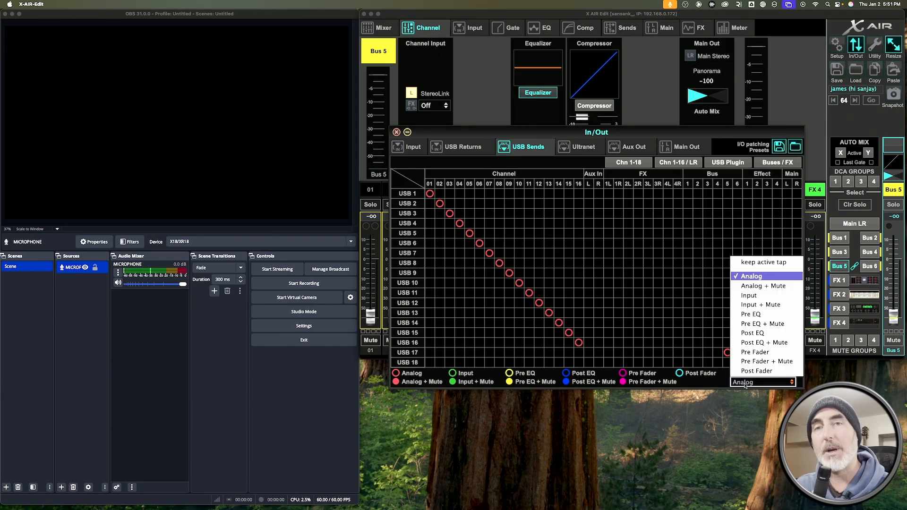
click(752, 362)
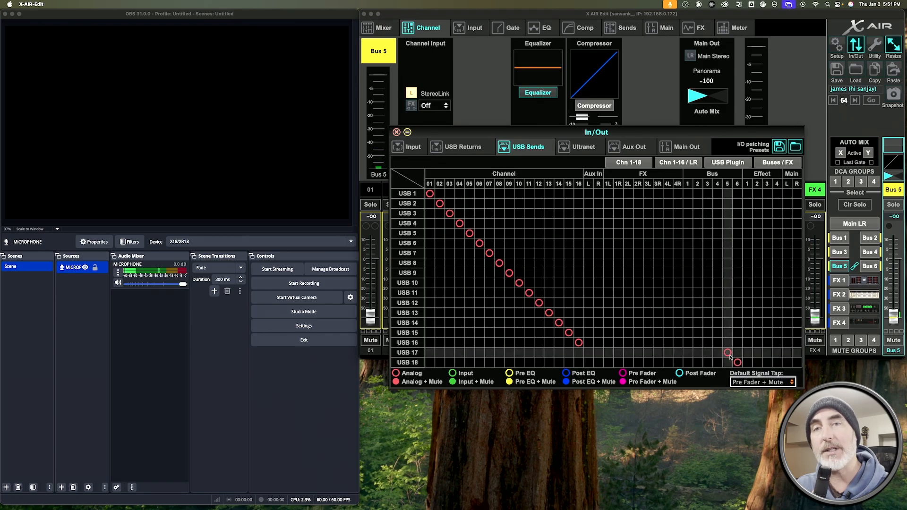
click(727, 353)
click(738, 362)
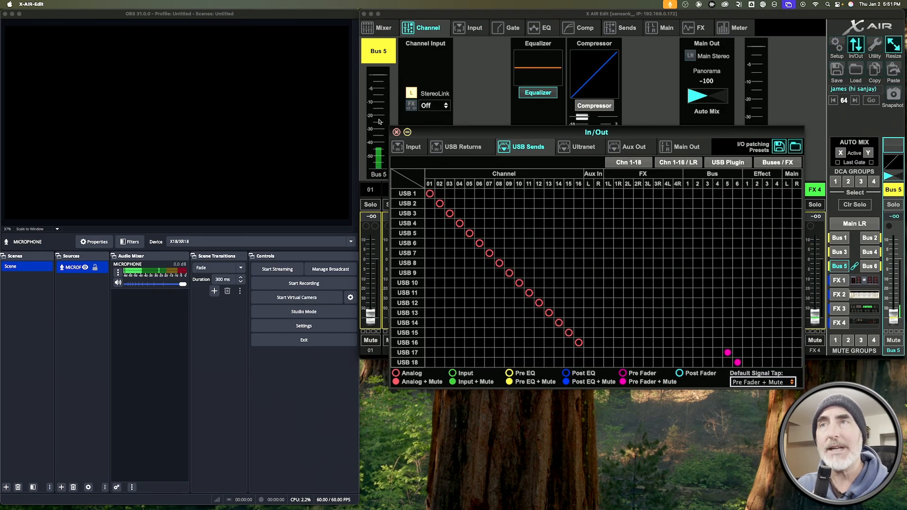
click(397, 132)
Step: Test the bus sends by raising the Bus 5 master fader to about -31 dB and muting and unmuting the bus
scroll(729, 241, up, 1)
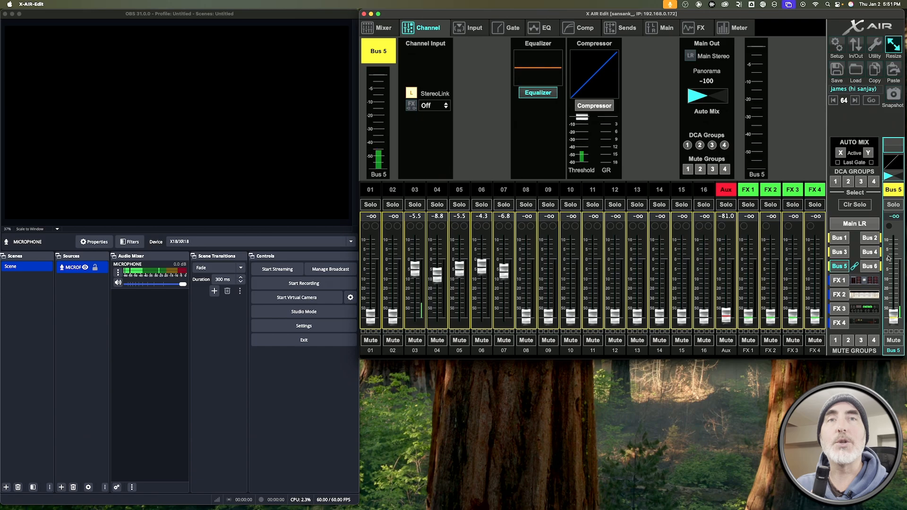
mouse_move(893, 312)
mouse_down()
mouse_move(894, 250)
mouse_move(896, 297)
mouse_up()
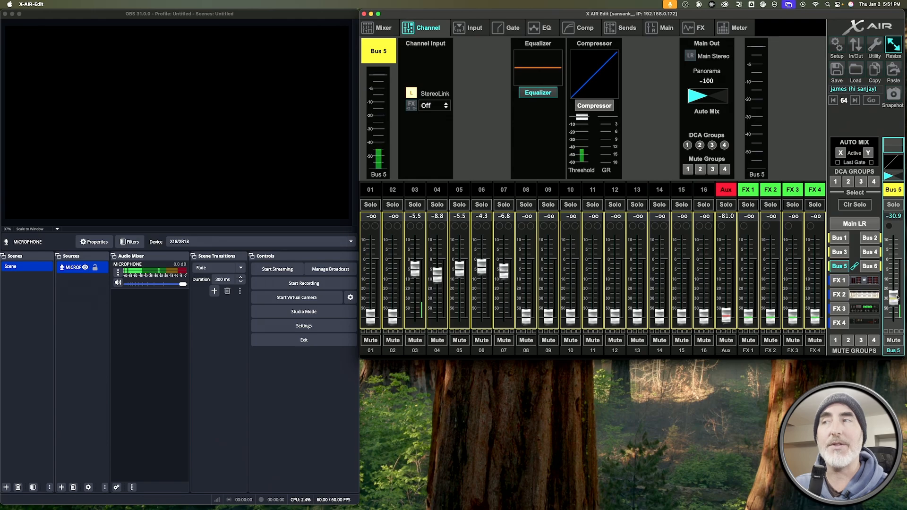
click(893, 340)
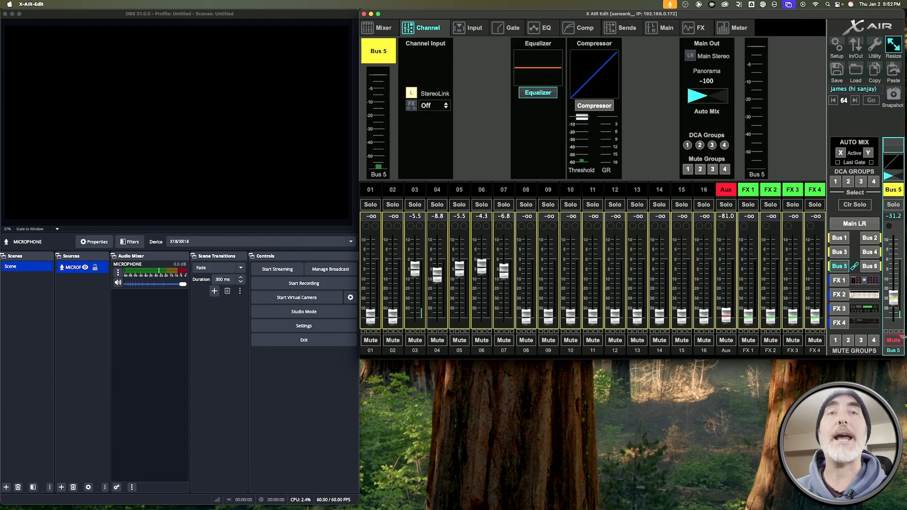
click(894, 340)
Step: Set the default signal tap to Pre Fader and apply it to the Bus 5 and 6 sends on USB 17 and 18
click(857, 57)
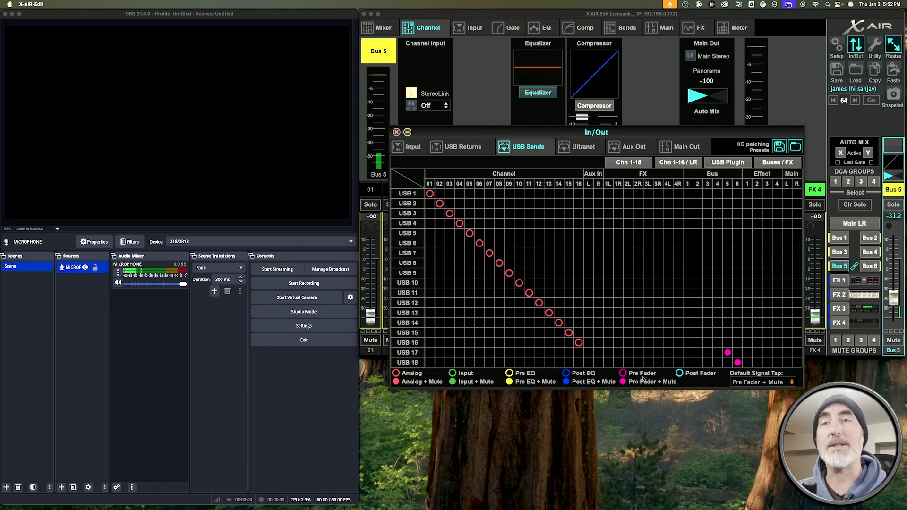
click(763, 382)
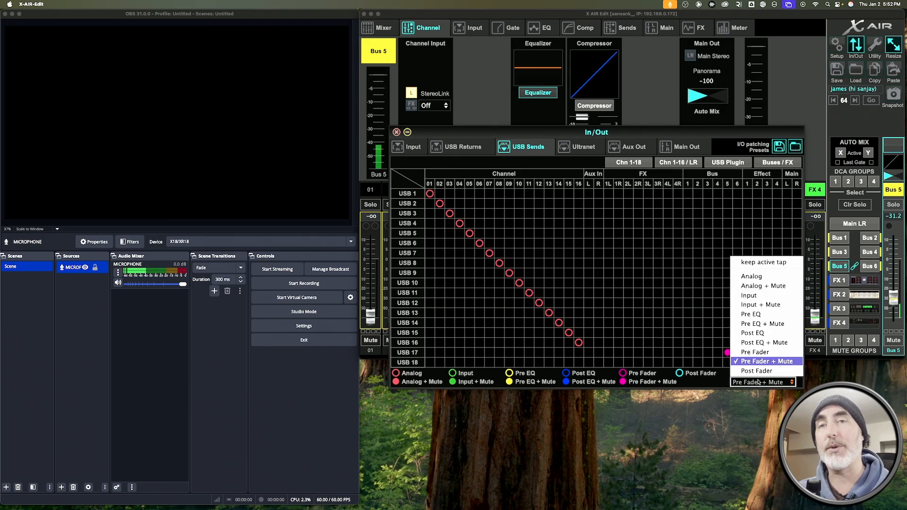
click(737, 355)
click(737, 357)
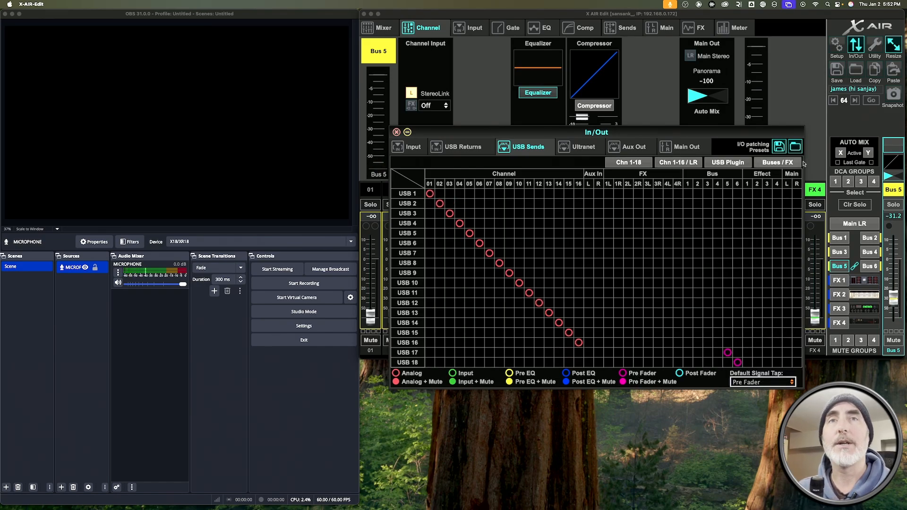
Step: Lower the Bus 5 master fader to -oo and mute the bus
drag(889, 296, 897, 351)
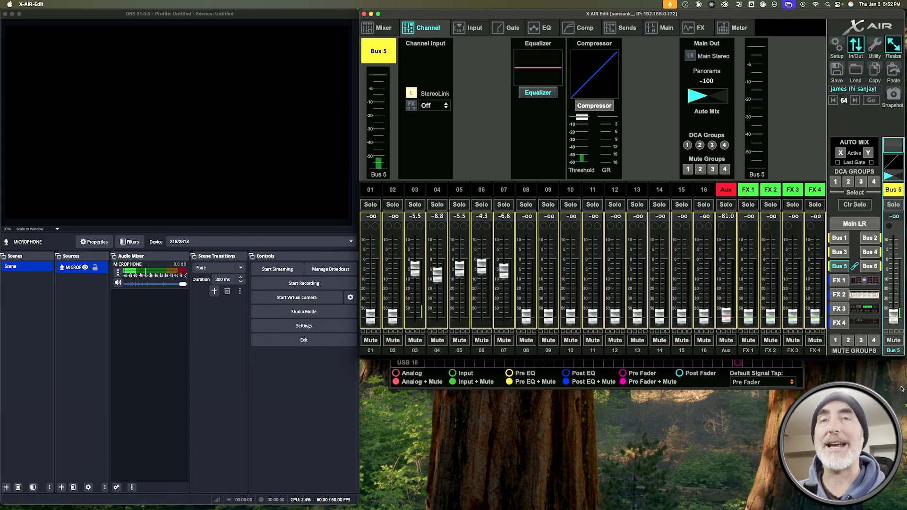
click(893, 340)
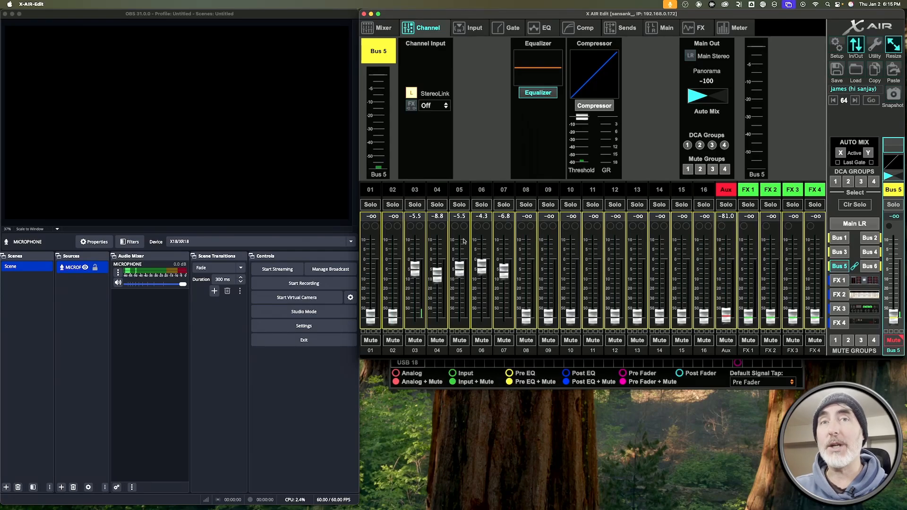
click(720, 101)
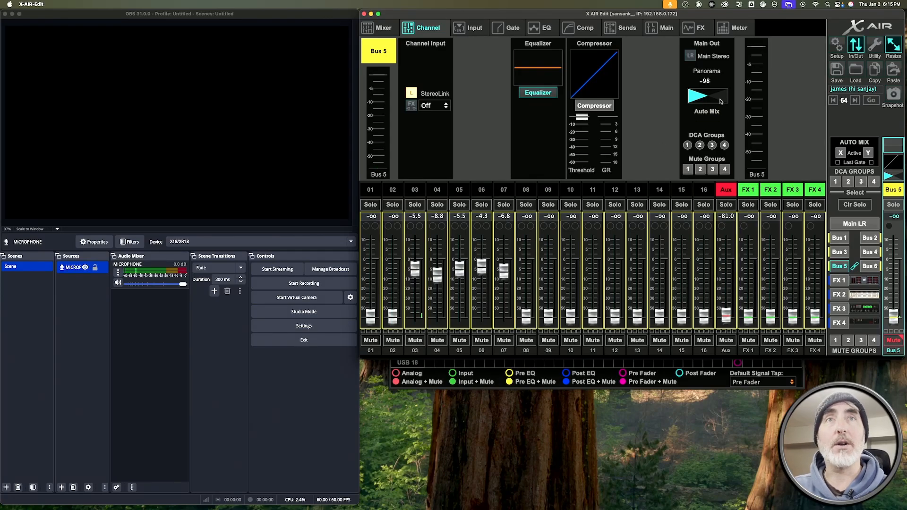
Step: Route Main L to USB 17 and Main R to USB 18 with the Pre Fader tap, and close the routing window
click(856, 45)
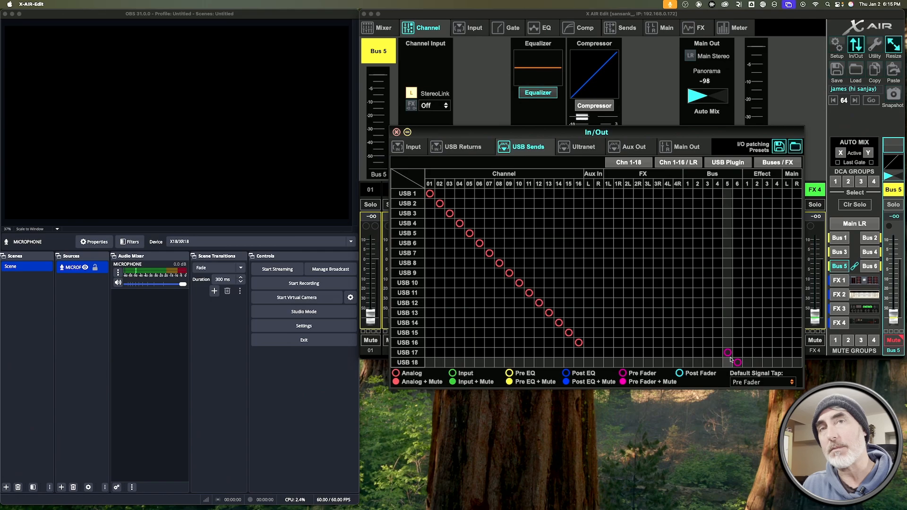
click(788, 353)
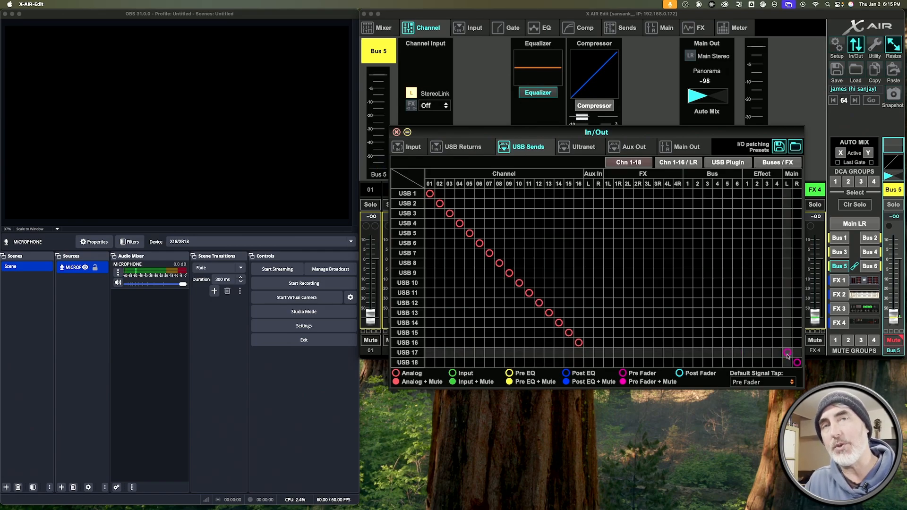
click(396, 132)
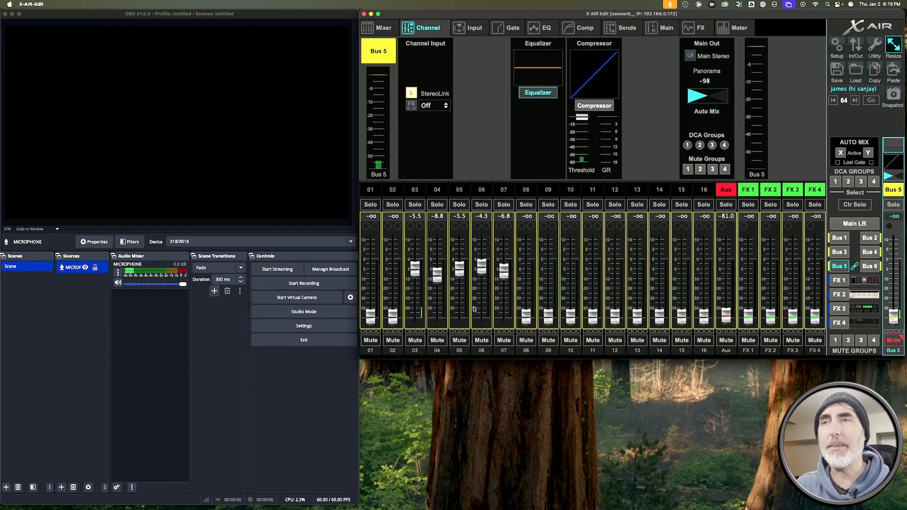
Step: Switch back to the Main LR mix and nudge the FX 3 fader to +0.3 dB and channel 08's to -57.3 dB
click(860, 229)
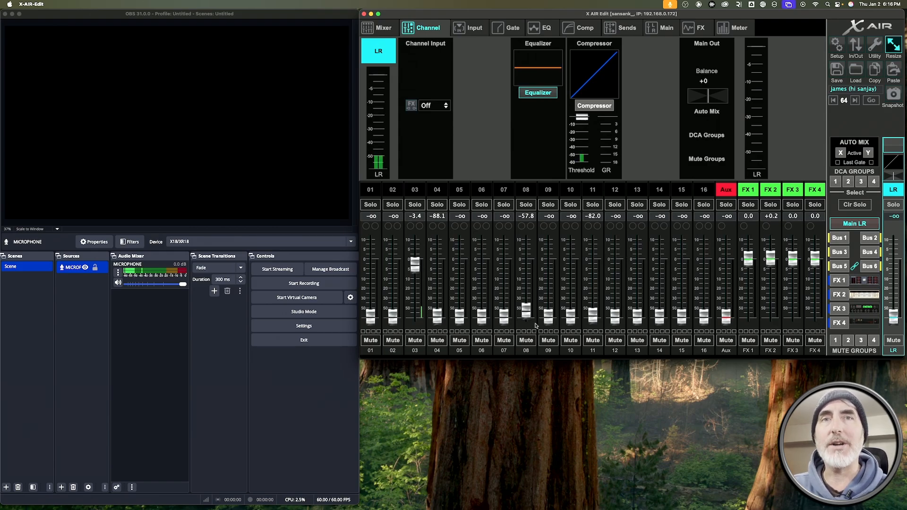
scroll(797, 307, up, 1)
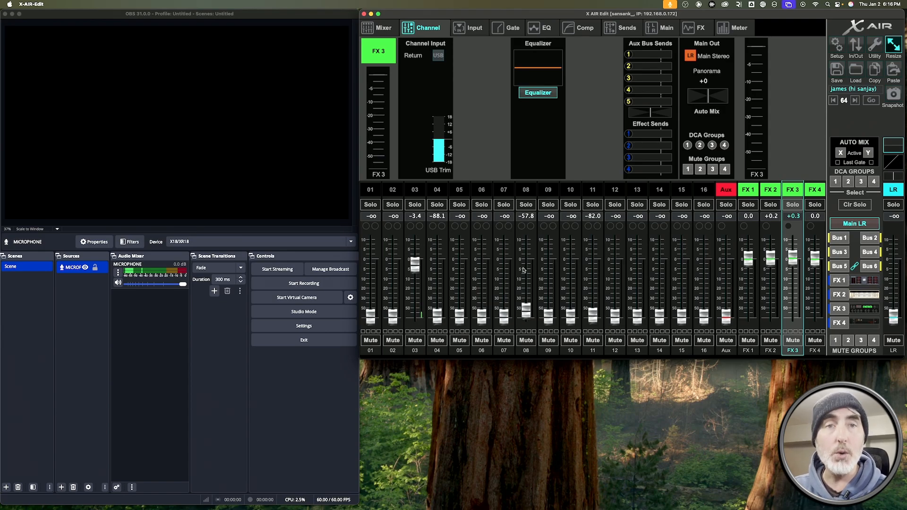
scroll(520, 270, up, 1)
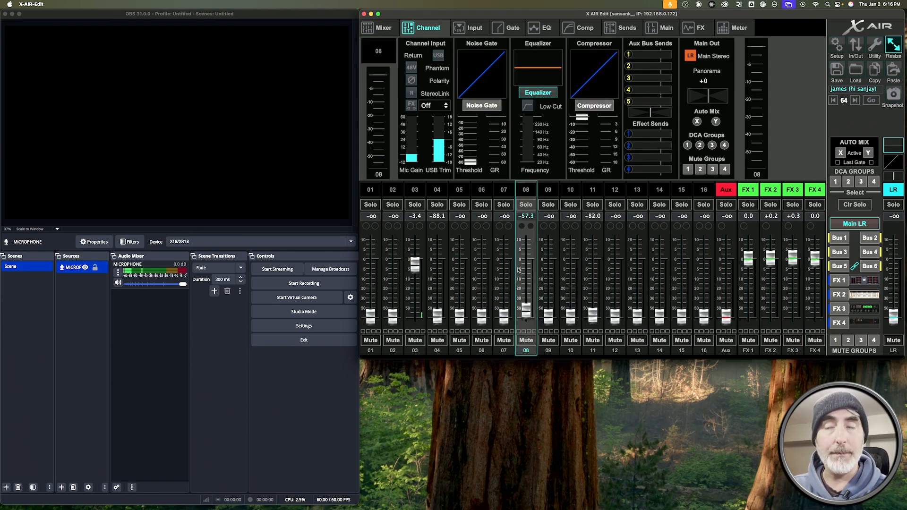
Step: Raise the linked channel 01 and 02 faders to -64.7 dB, and pull them back down to -oo
click(396, 315)
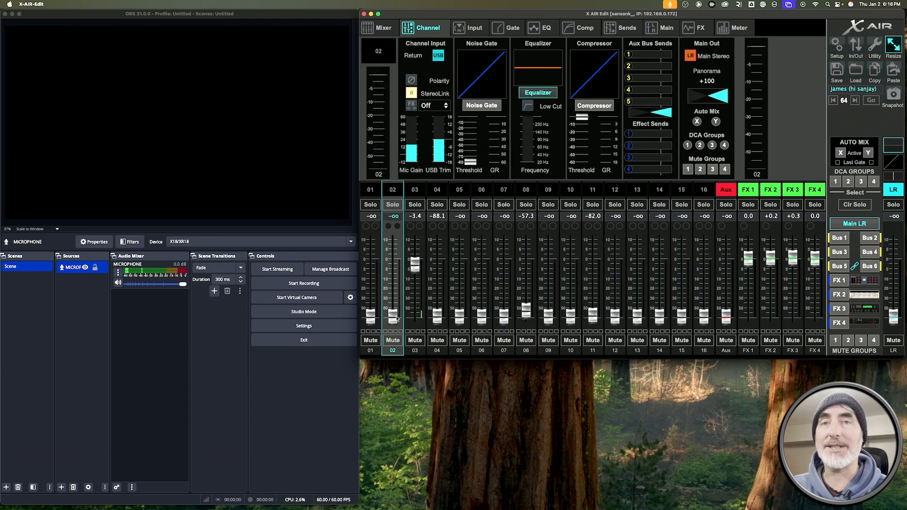
drag(395, 317, 390, 312)
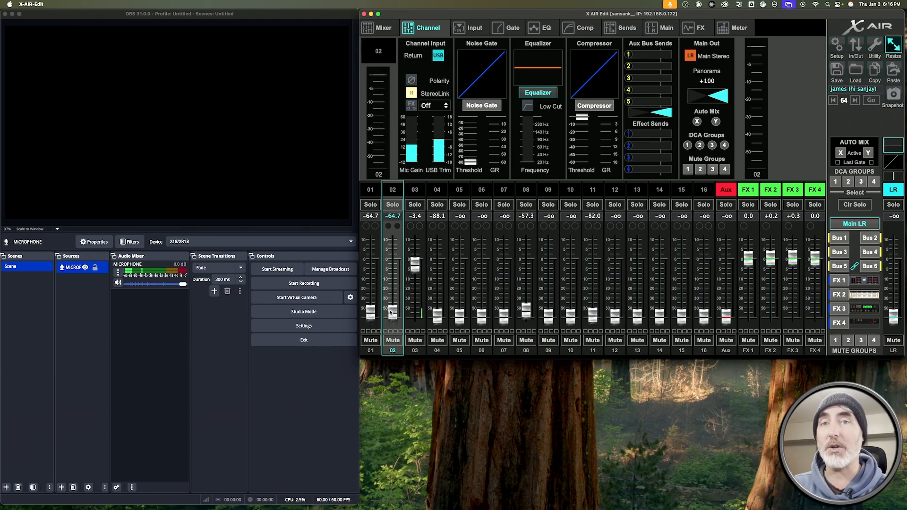
drag(390, 313, 391, 314)
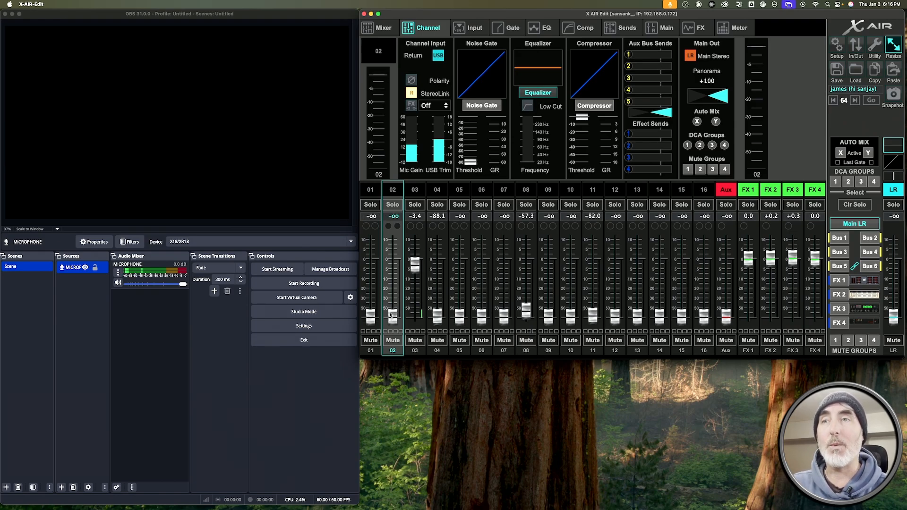
Step: In OBS, set the MICROPHONE source's audio monitoring to Monitor Only (mute output) in Advanced Audio Properties and close the dialog
right_click(146, 305)
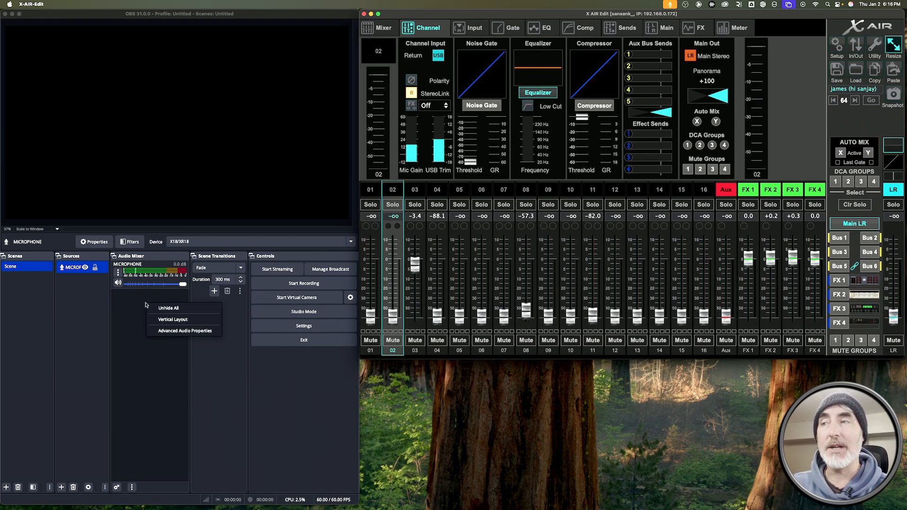
click(161, 330)
click(268, 219)
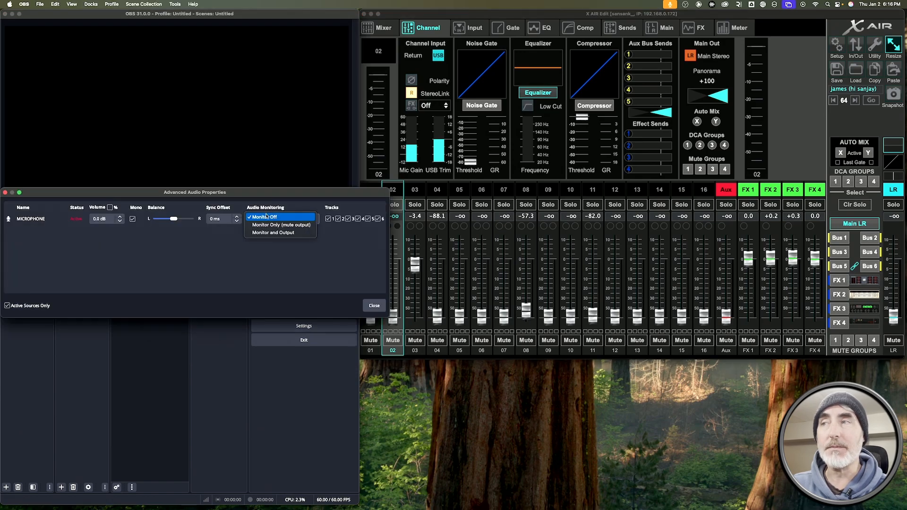
click(272, 225)
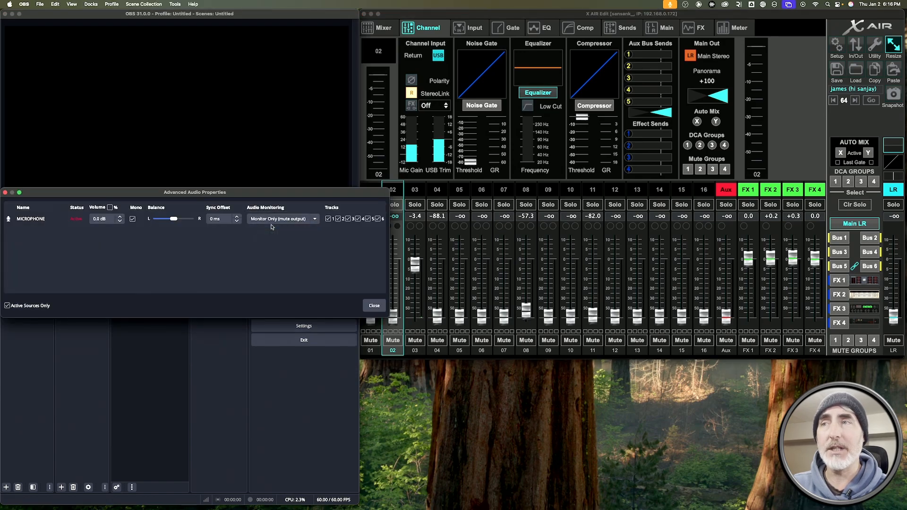
click(373, 305)
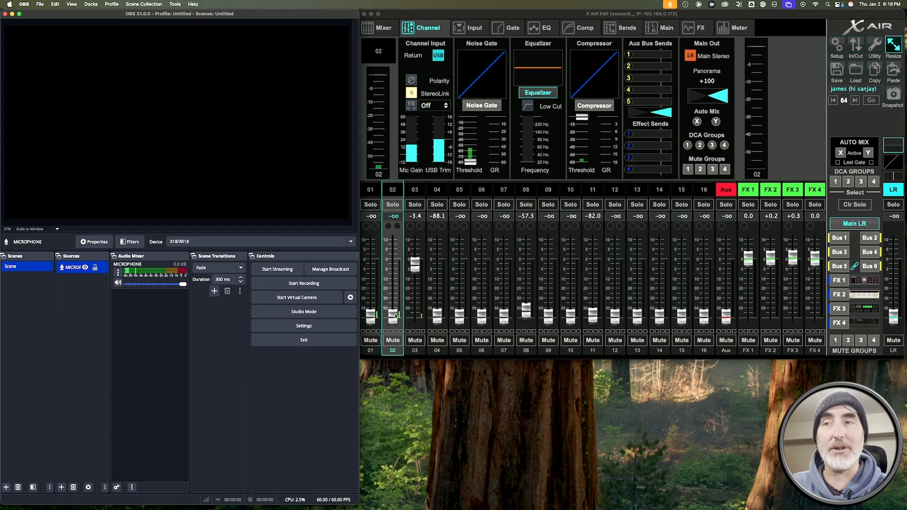
Step: In X AIR Edit, nudge the linked channel 01 and 02 faders to -89.5 dB and bring the main LR fader up to 0.0 dB
drag(395, 314, 395, 315)
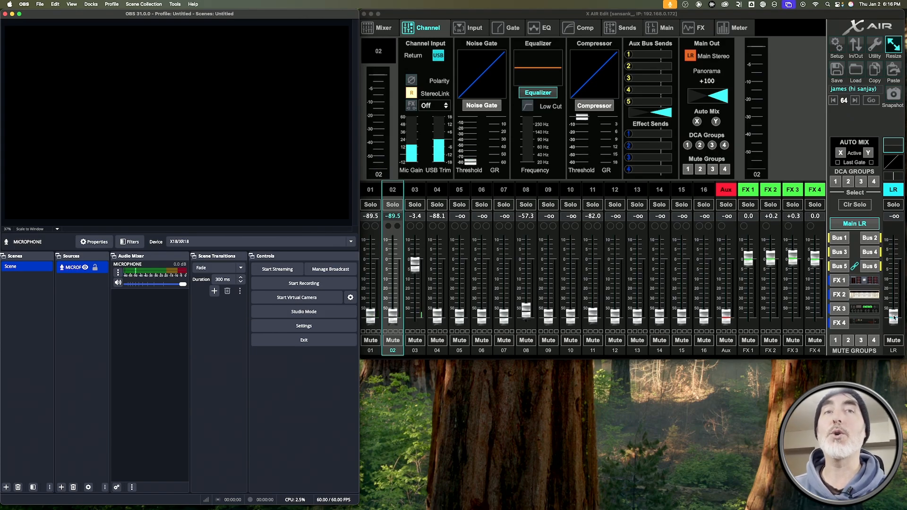
drag(894, 317, 888, 279)
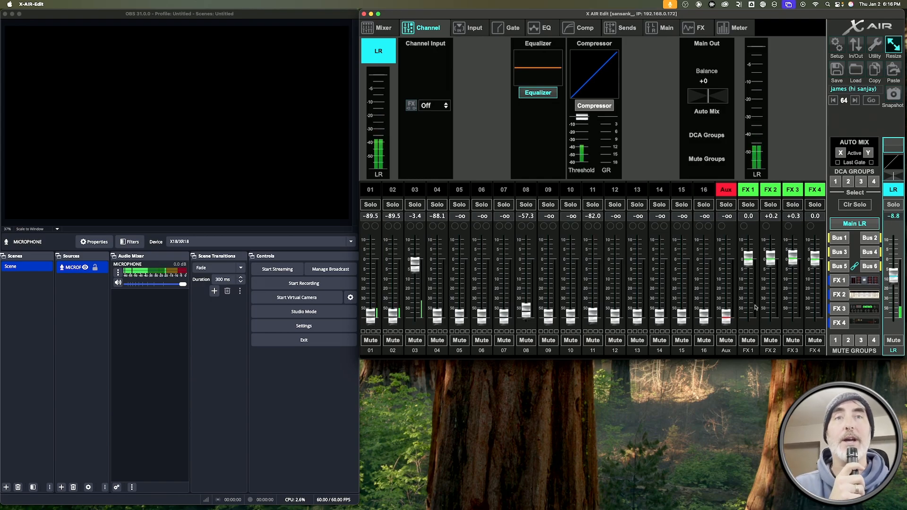
drag(893, 275, 901, 260)
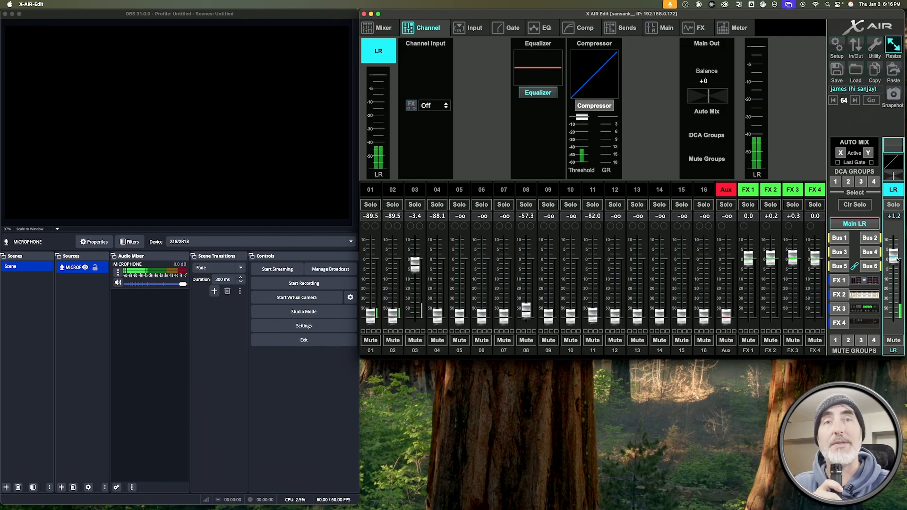
drag(893, 256, 894, 261)
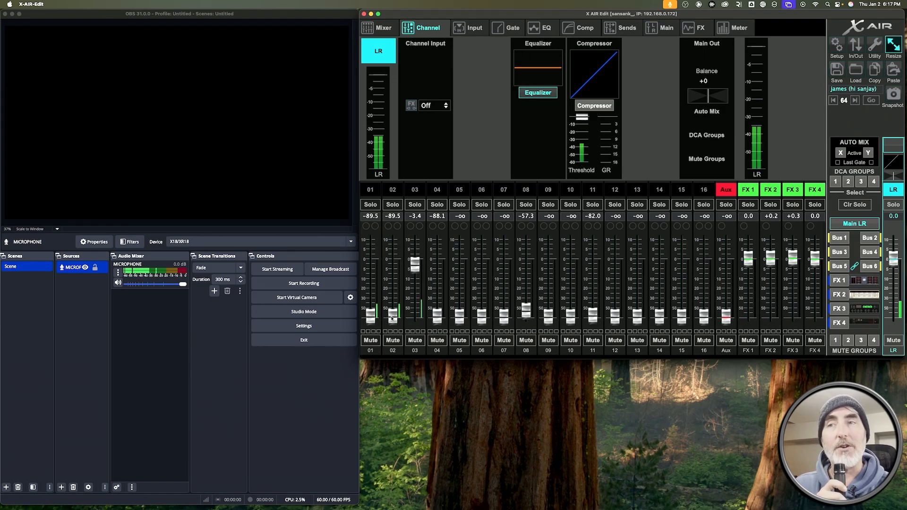
Step: Ride the linked channel 01 and 02 faders up to about -17.5 dB, down to about -56.5 dB, and up again
drag(391, 319, 394, 314)
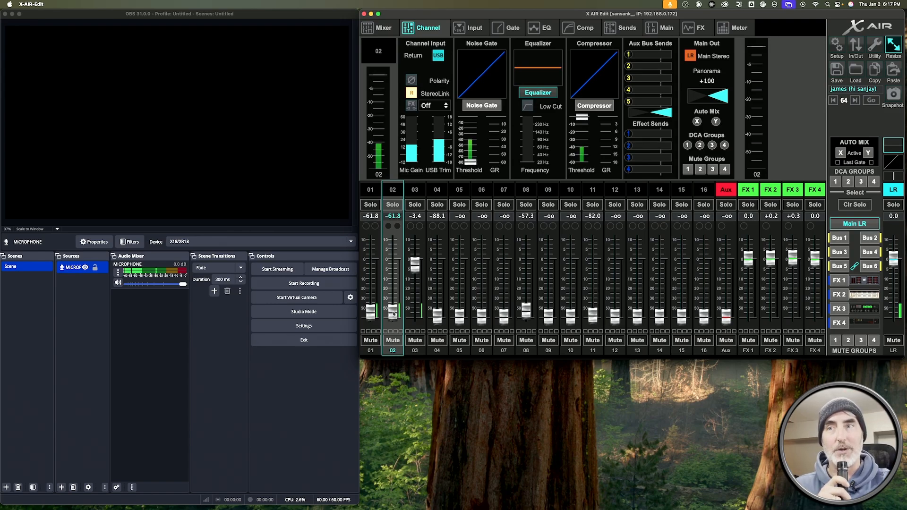
scroll(395, 314, up, 2)
scroll(394, 309, up, 8)
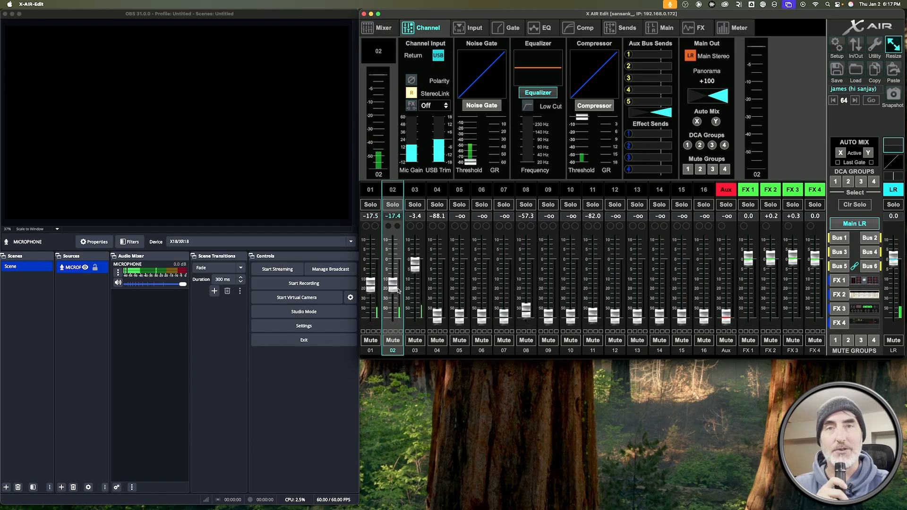
scroll(395, 307, down, 6)
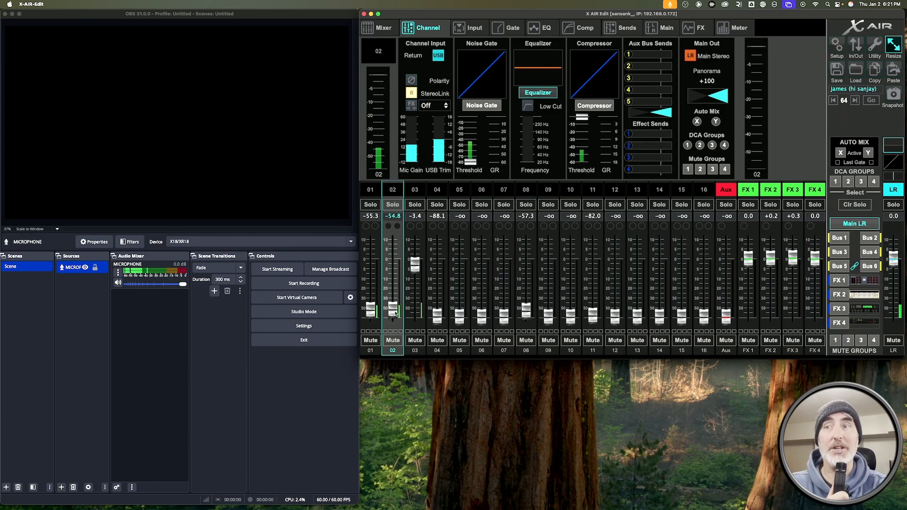
scroll(398, 315, up, 4)
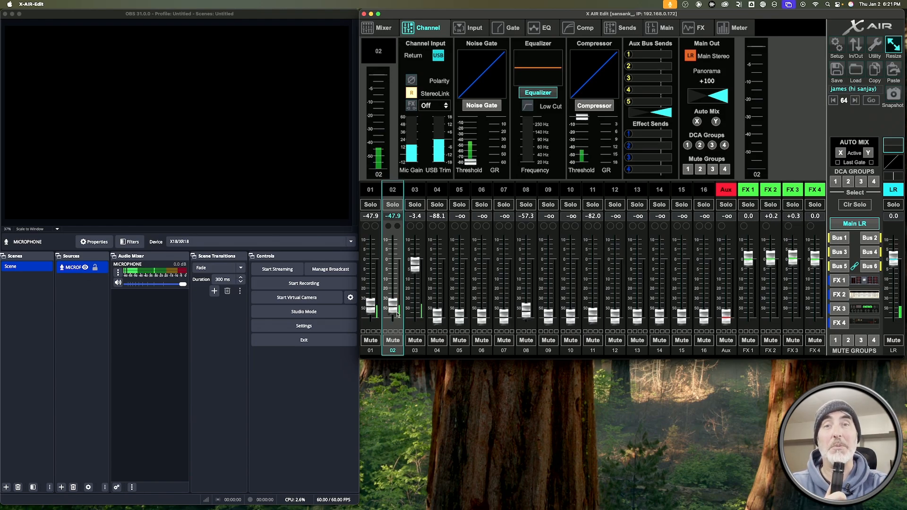
scroll(398, 315, down, 2)
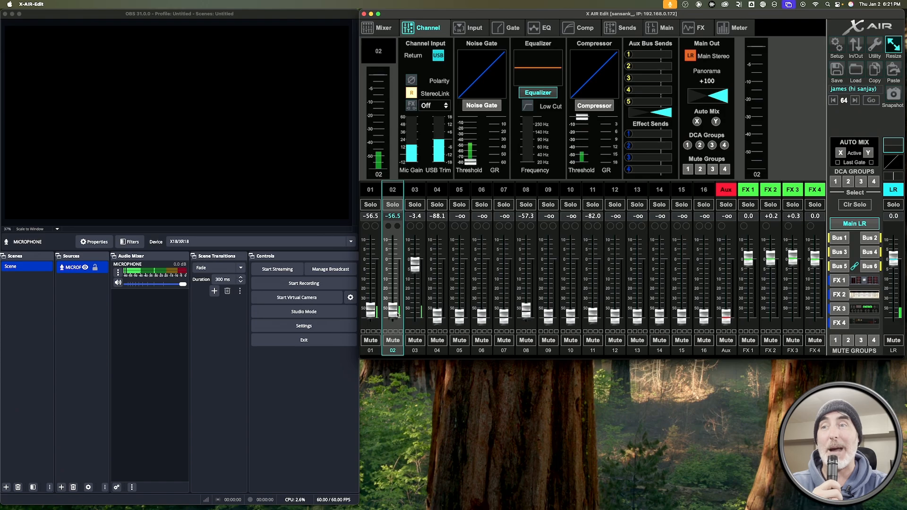
drag(398, 315, 396, 278)
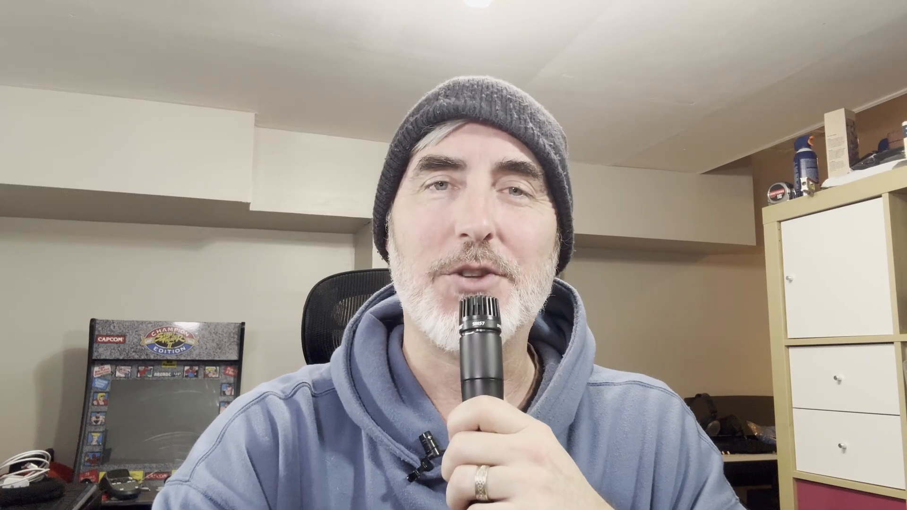